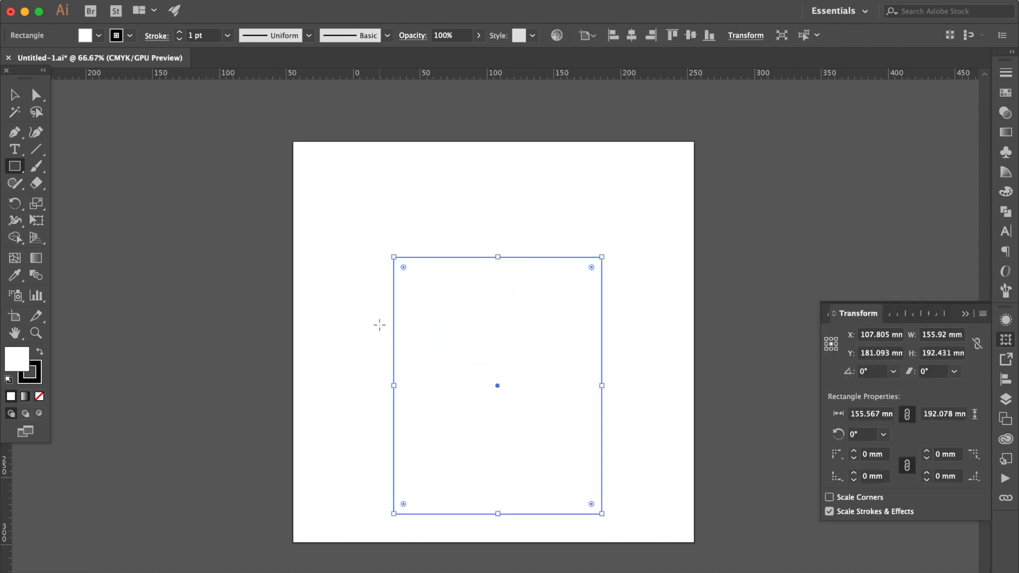
Draw a rectangle about 179 by 102 mm across the tall one and centre both horizontally on the artboard
left_click_drag(378, 323, 618, 459)
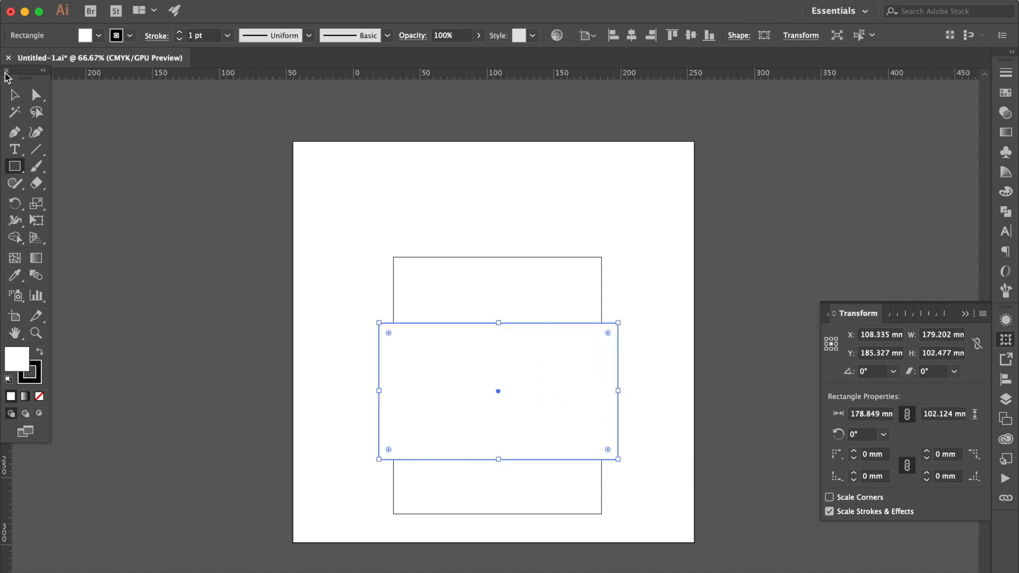
left_click(14, 94)
left_click_drag(655, 244, 513, 475)
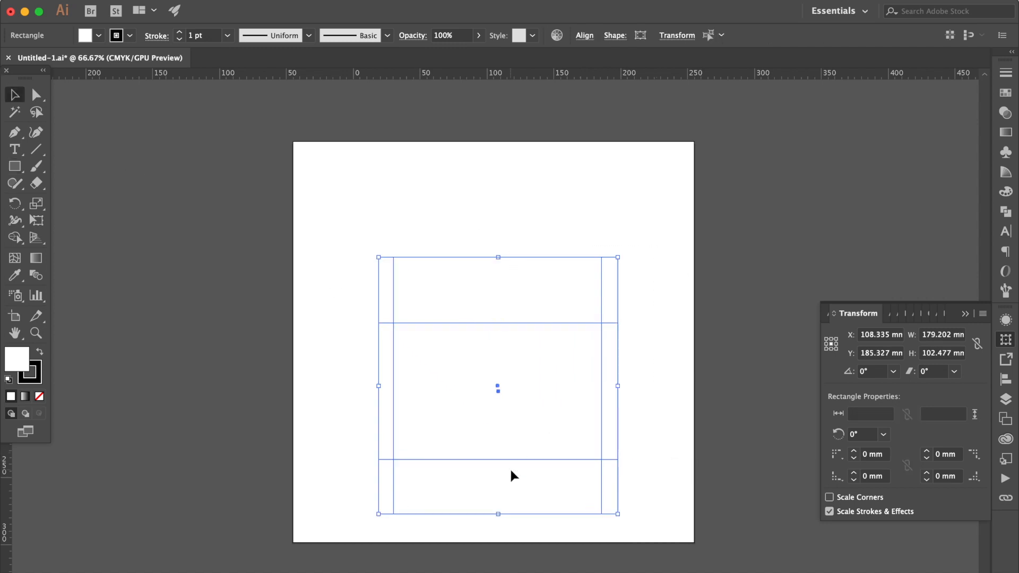
left_click(1006, 379)
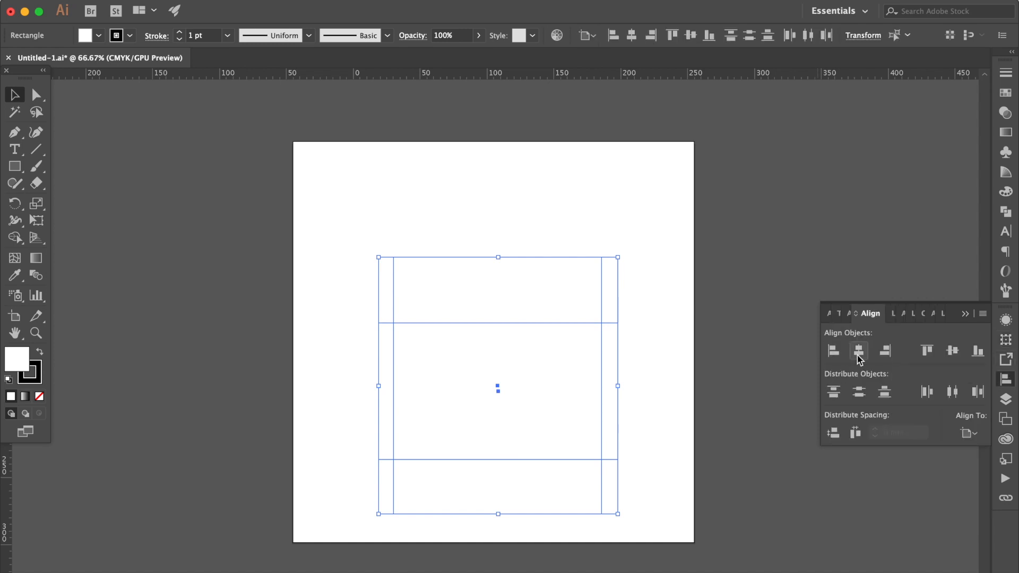
left_click(858, 355)
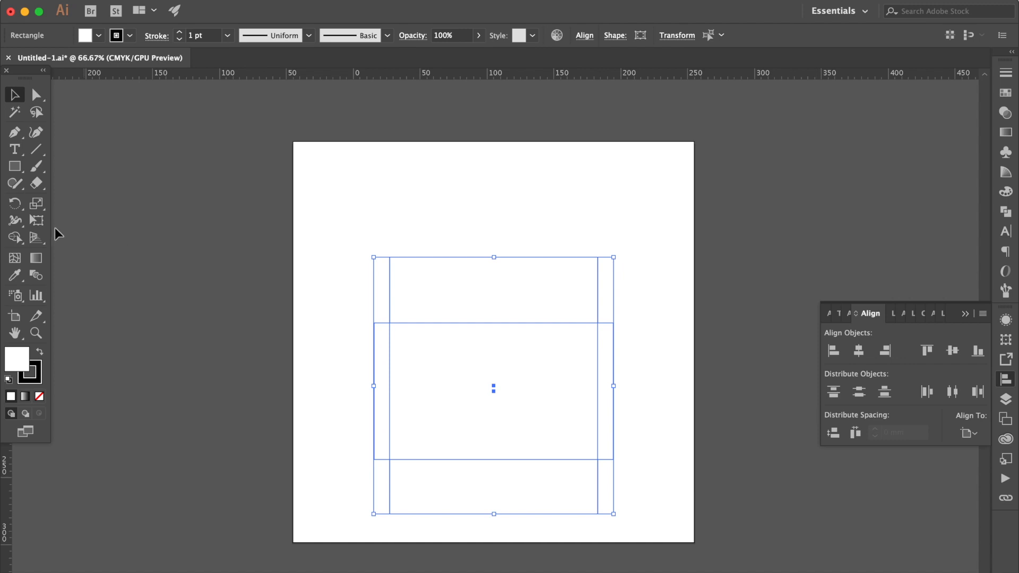
Taper both rectangles together with a perspective distortion, narrowing them symmetrically towards the bottom into a cup and sleeve
left_click(38, 221)
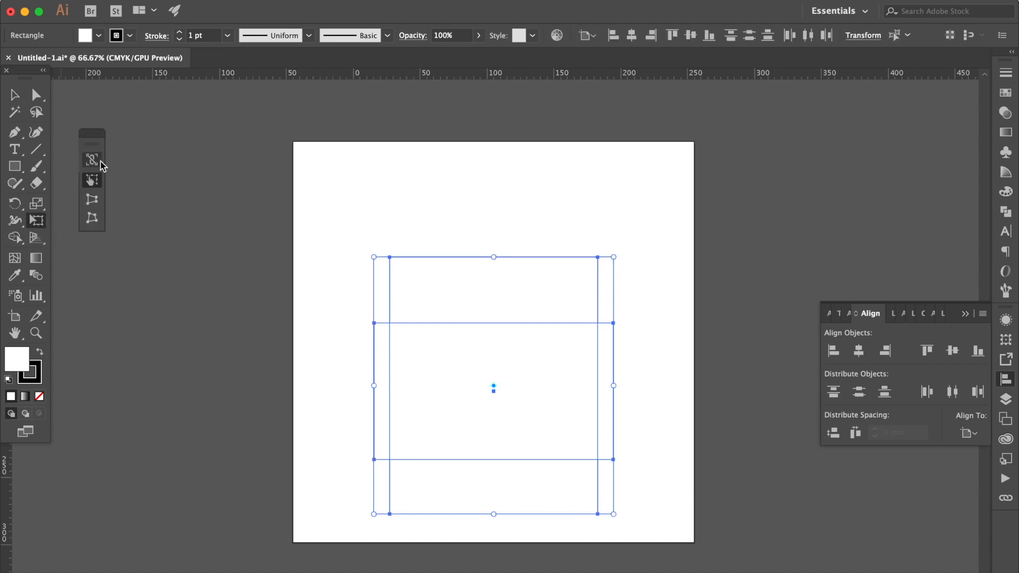
left_click(93, 201)
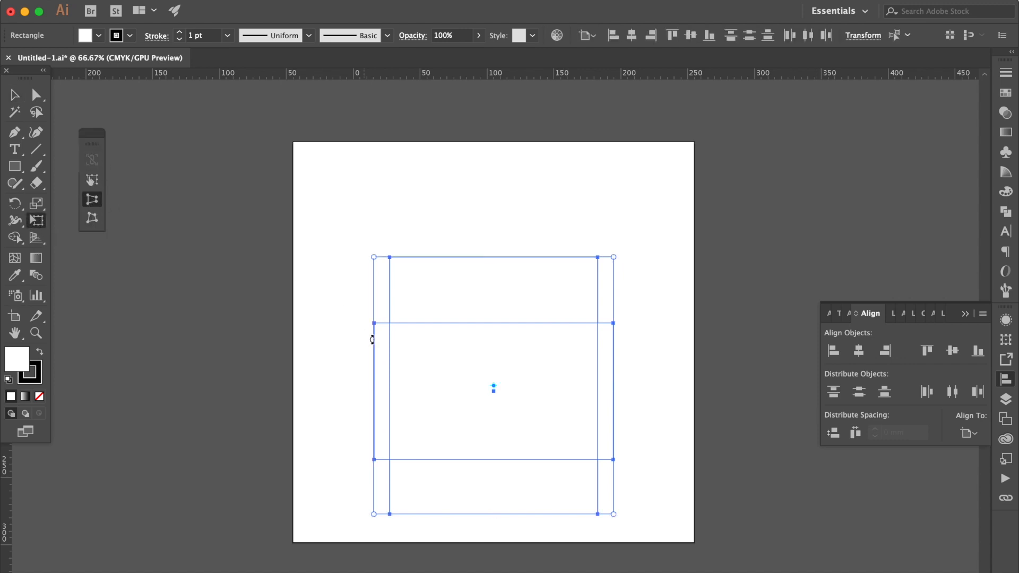
left_click_drag(374, 513, 402, 516)
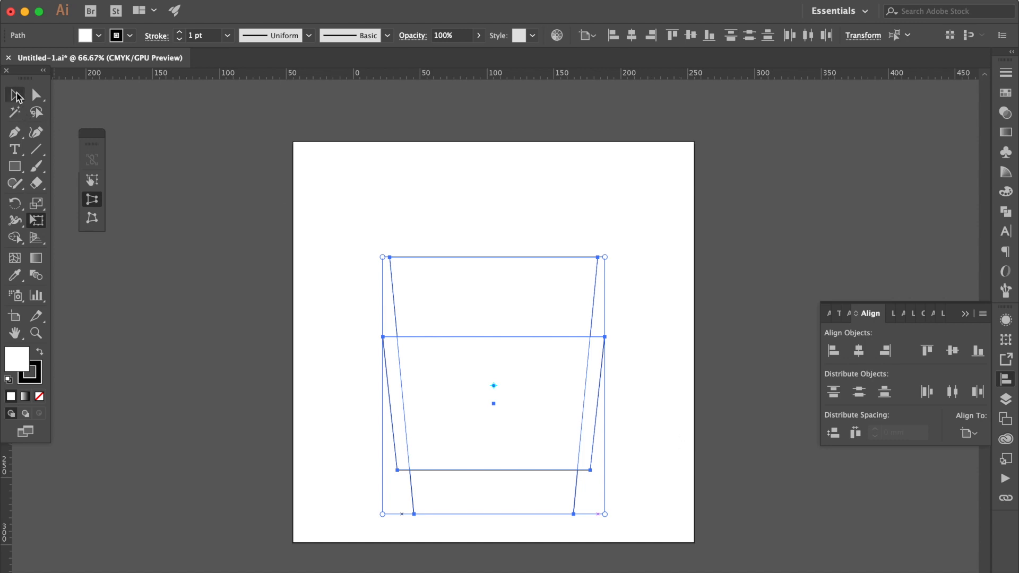
Round the two bottom corners of the tall cup shape with a 15 mm radius
left_click(36, 95)
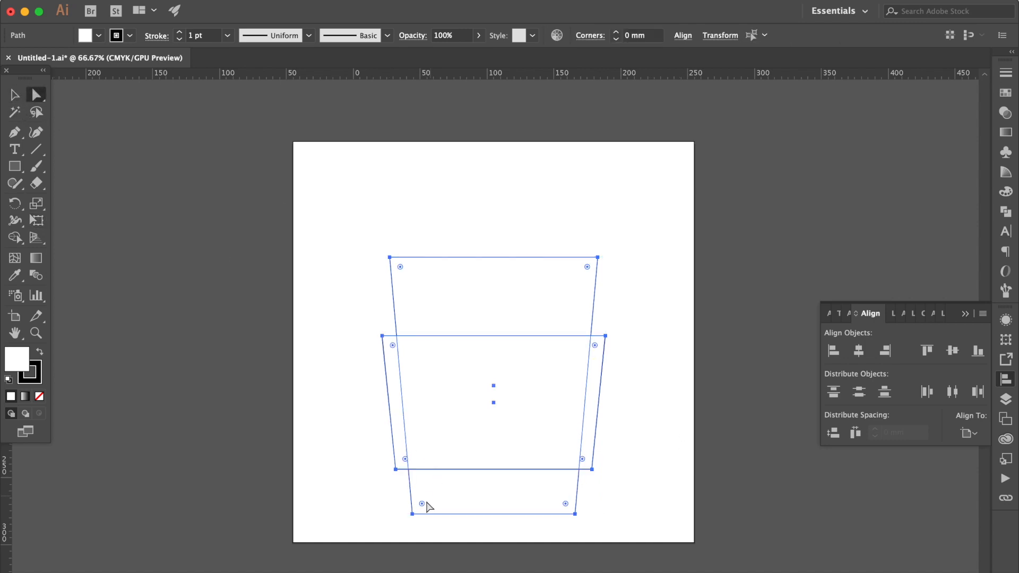
left_click(564, 505)
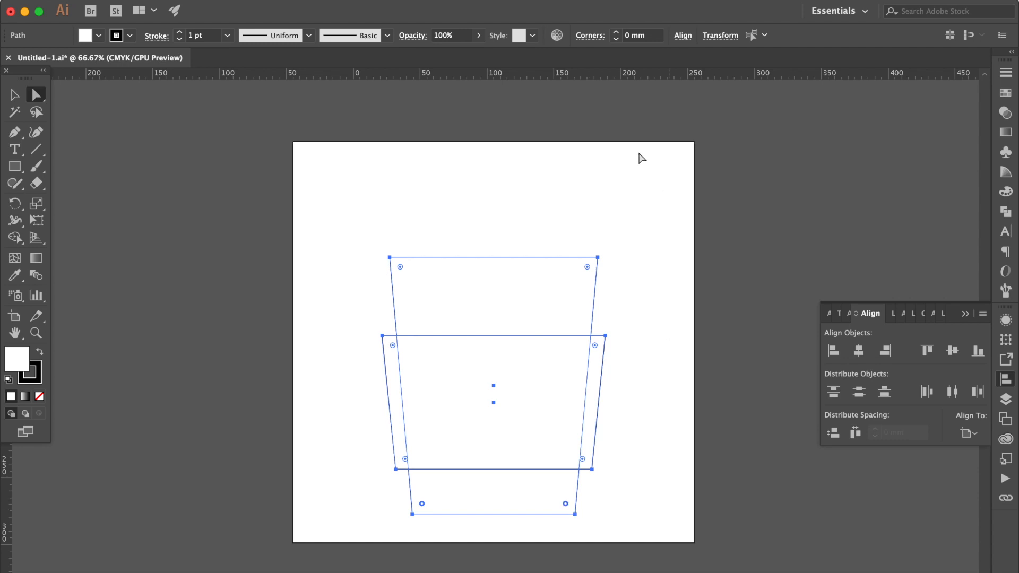
left_click(645, 36)
type("1.5")
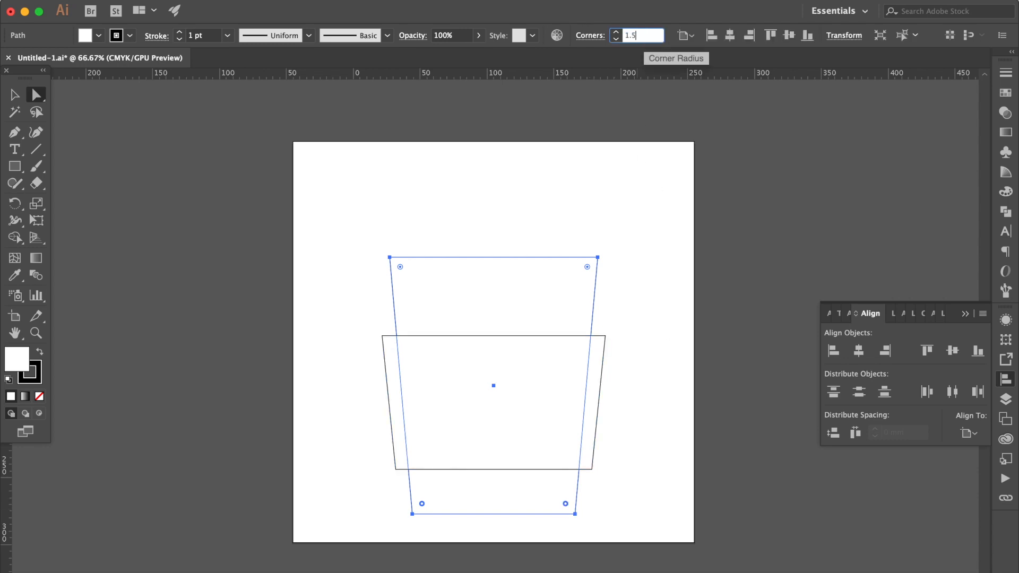
key("Return")
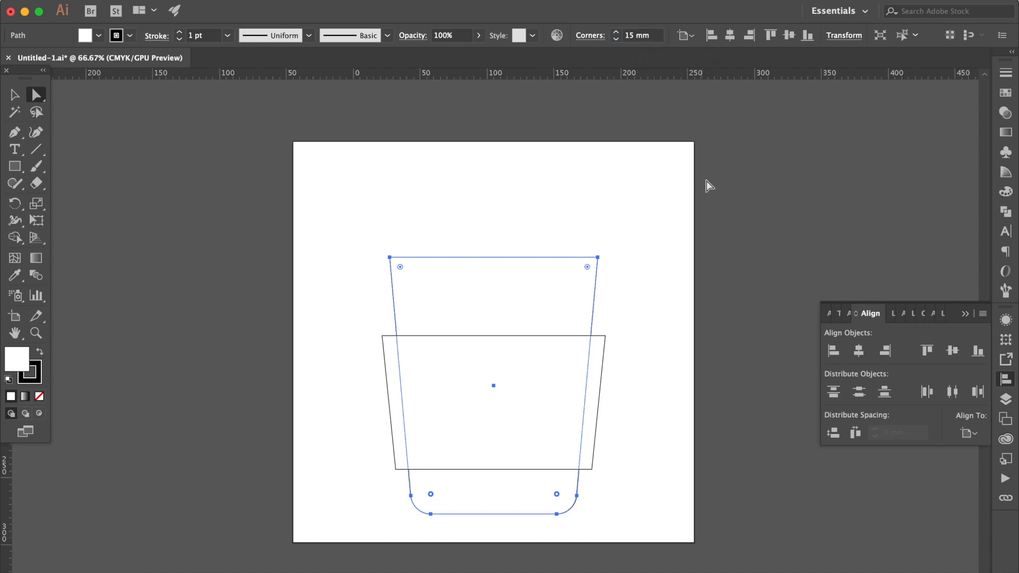
left_click(669, 216)
Round all four corners of the cup's sleeve with a 10 mm radius
left_click(471, 355)
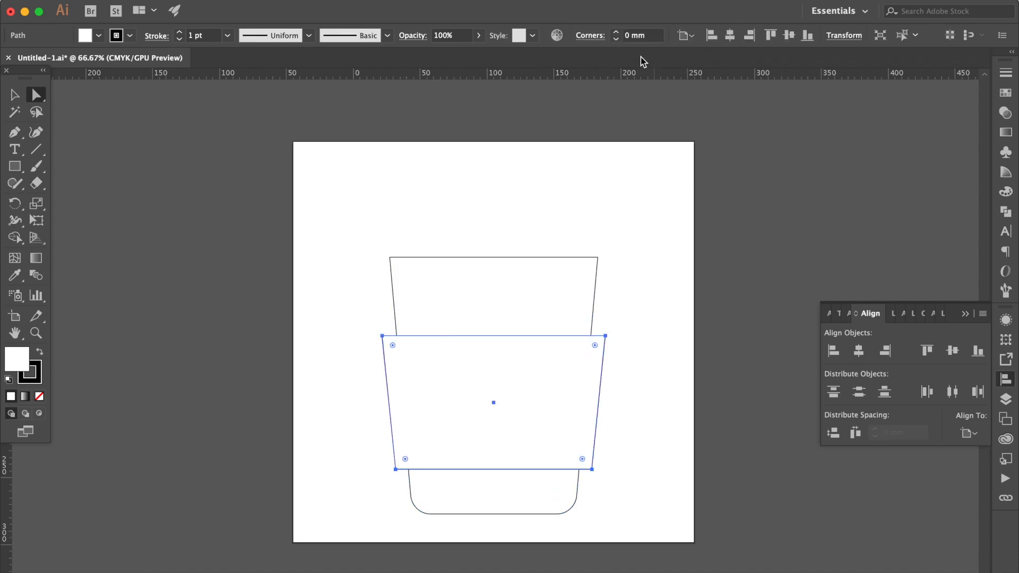
left_click(636, 35)
type("1cm")
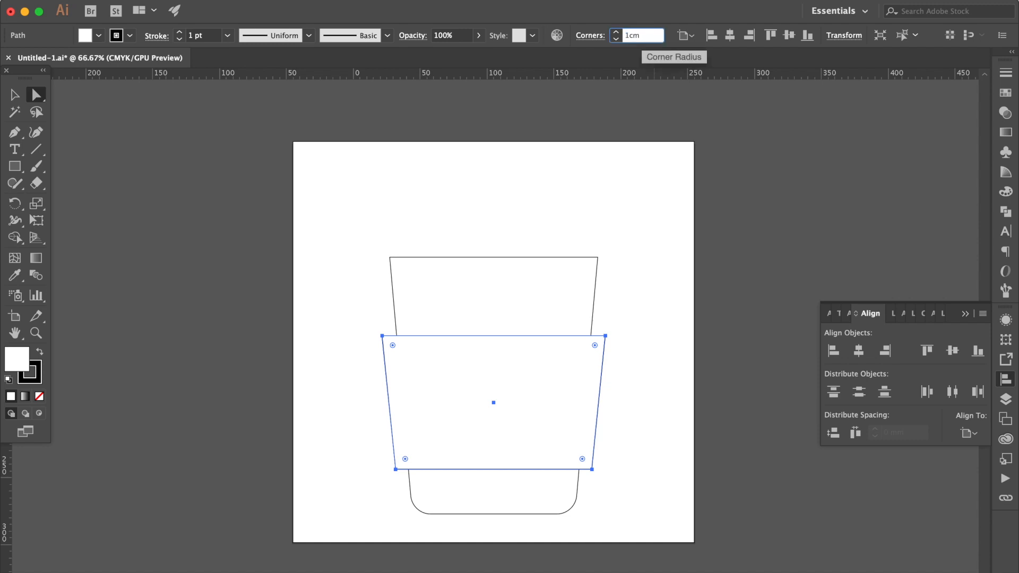
key("Return")
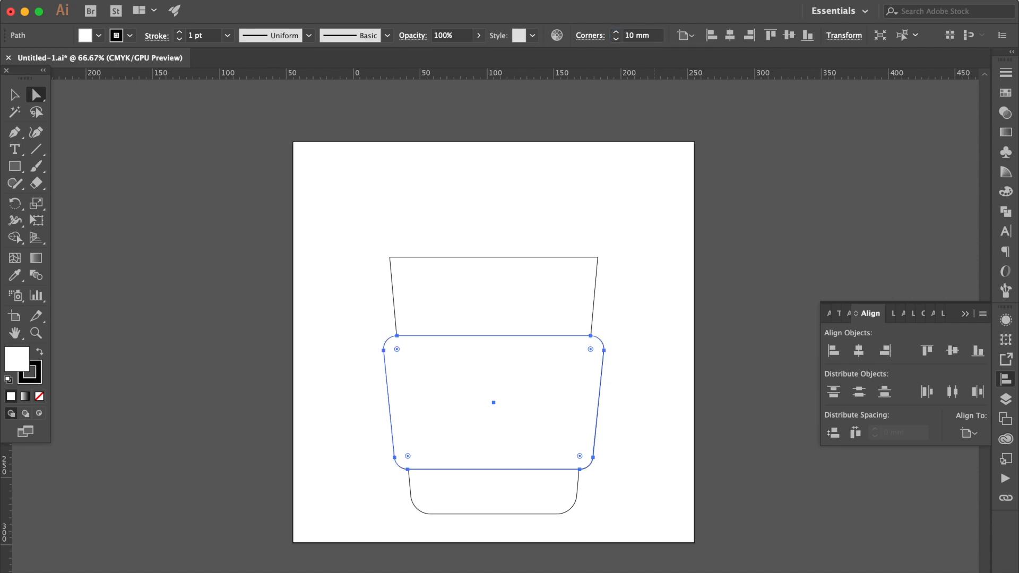
left_click(674, 287)
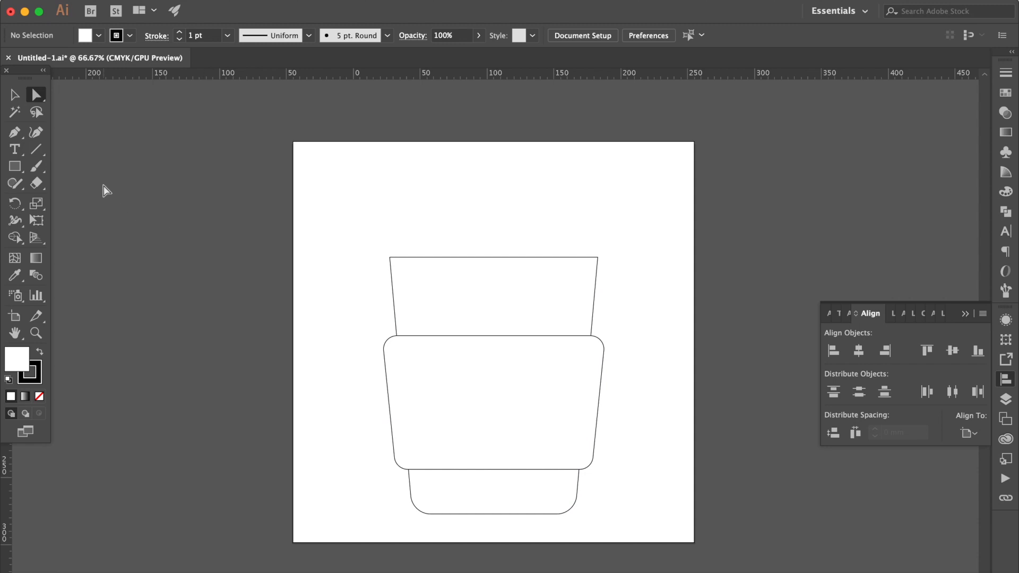
Draw a thin rounded rectangle about 175 mm wide on the cup's top edge as the lid rim, centred horizontally on the artboard
left_click(15, 166)
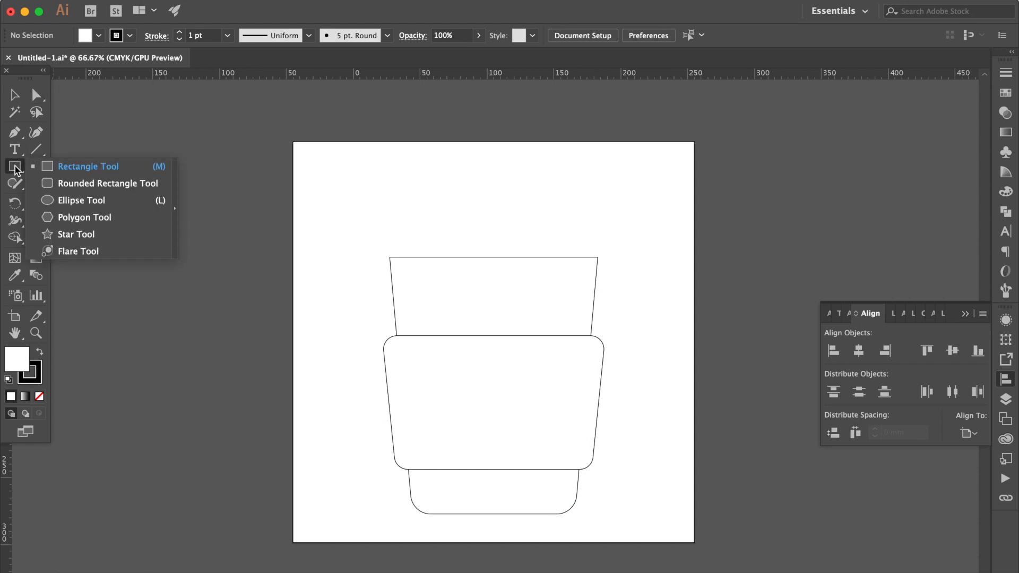
left_click(65, 183)
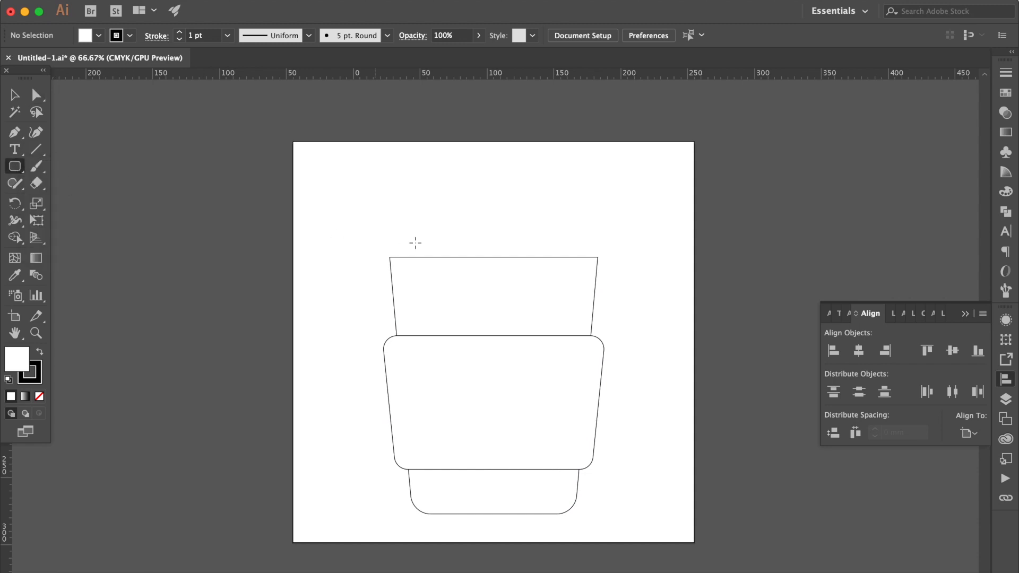
left_click_drag(380, 238, 613, 259)
left_click(14, 96)
left_click(1006, 379)
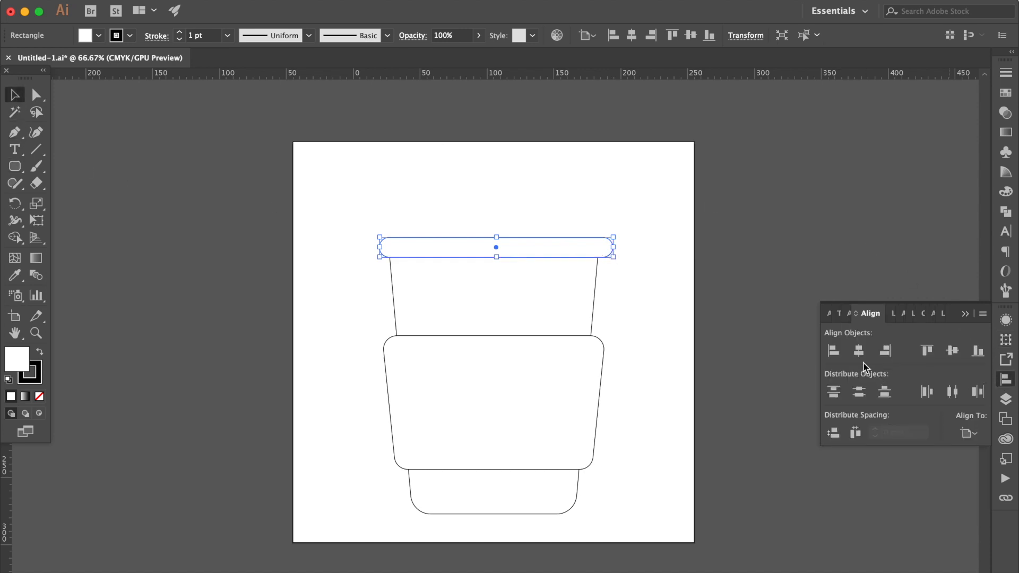
left_click(860, 352)
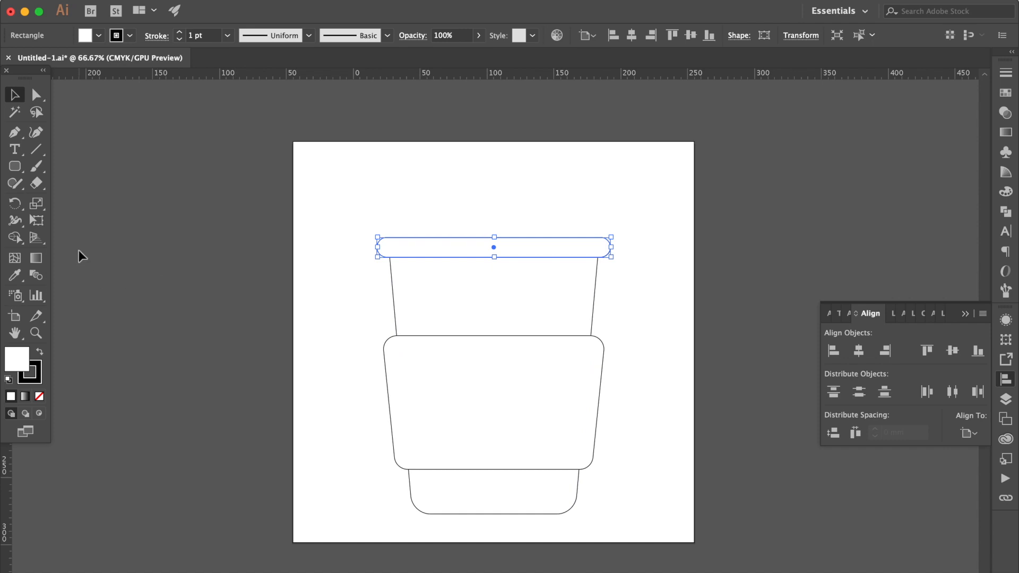
Draw a rectangle about 11 mm high on top of the lid rim and widen it to about 156 mm, matching the cup's top edge
left_click_drag(17, 166, 106, 166)
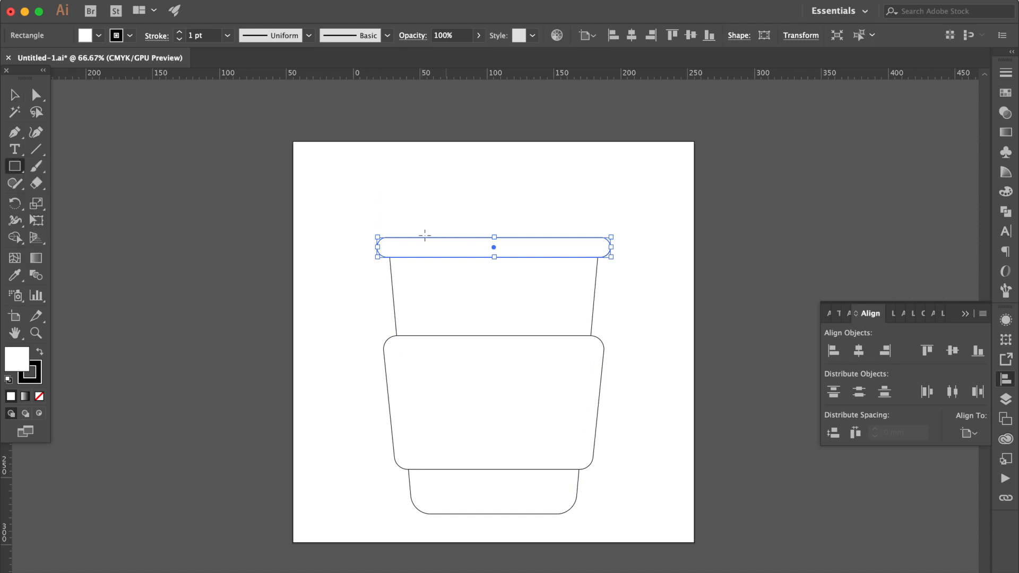
left_click_drag(396, 238, 598, 223)
key("v")
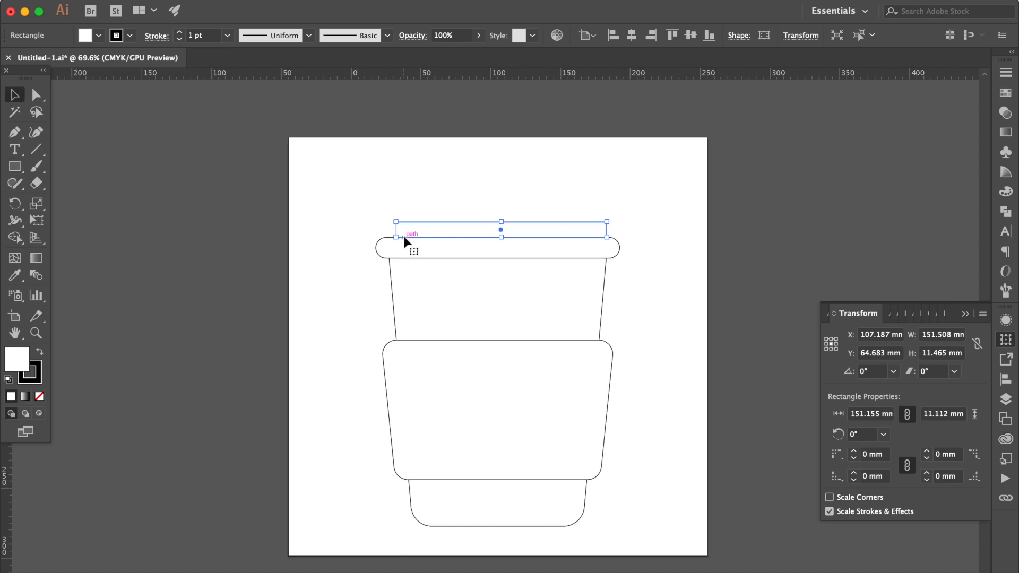
scroll(403, 233, "up", 5)
left_click_drag(382, 221, 361, 220)
scroll(361, 221, "right", 5)
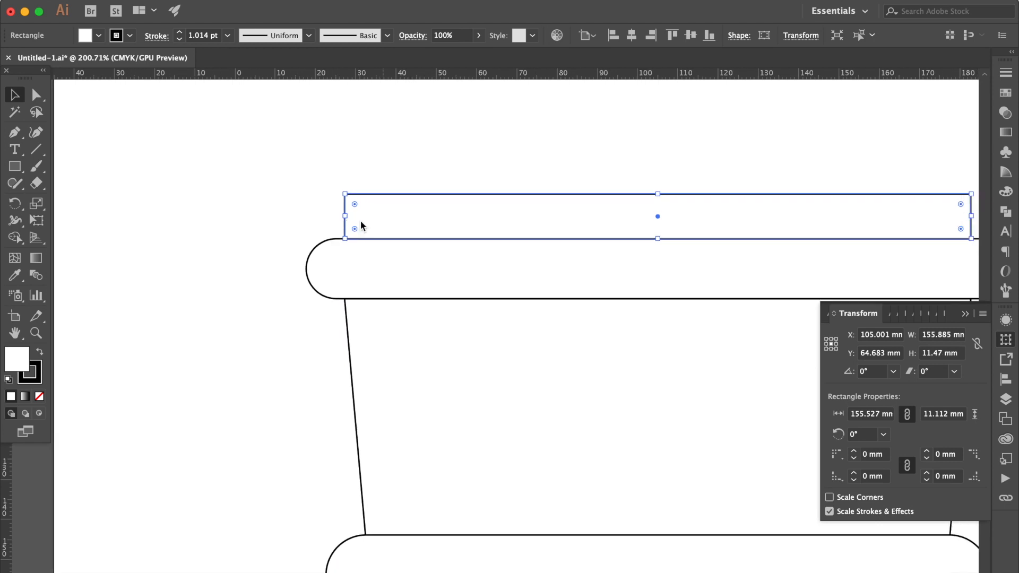
Round the two upper corners of the lid's top rectangle with a 5 mm radius
left_click(36, 95)
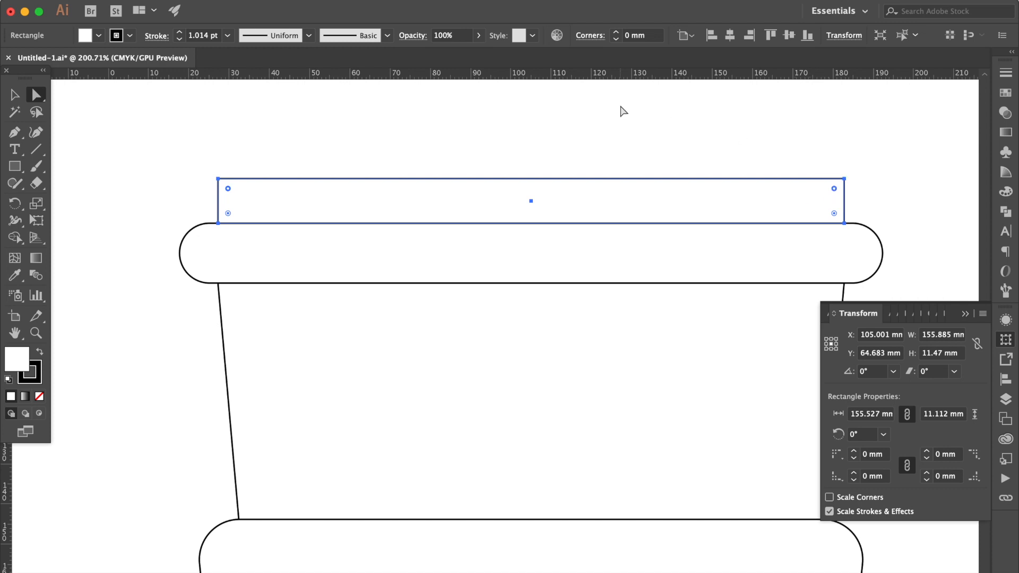
double_click(653, 36)
left_click(653, 36)
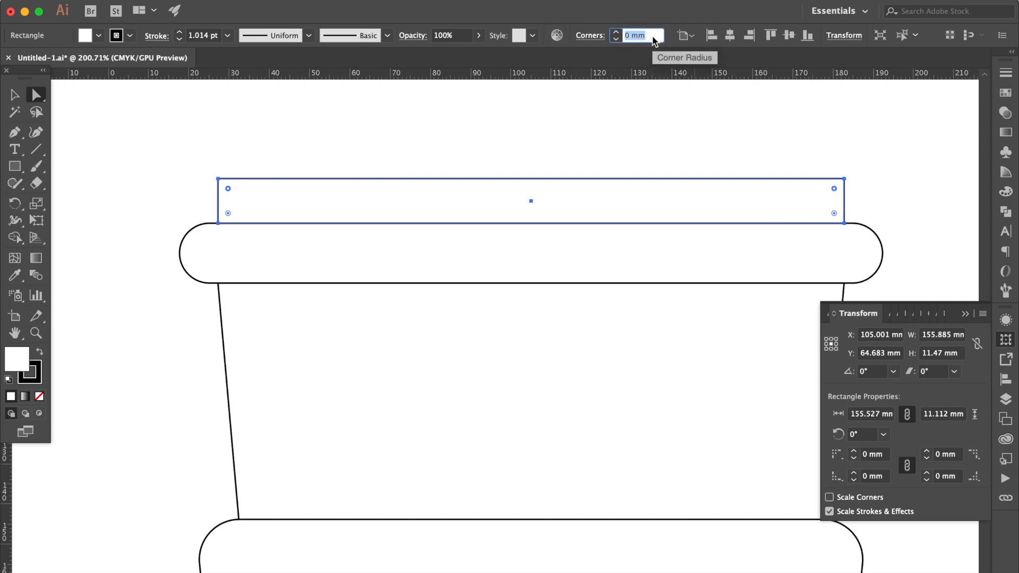
type("0.5")
key("Return")
Select all the cup, sleeve and lid shapes and remove their fill
scroll(423, 250, "down", 5)
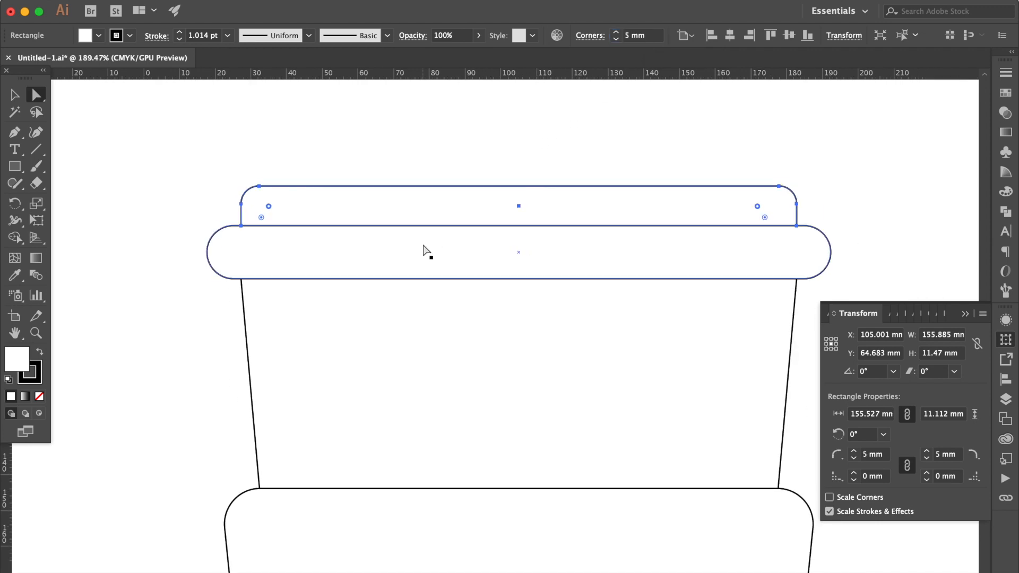
left_click(15, 95)
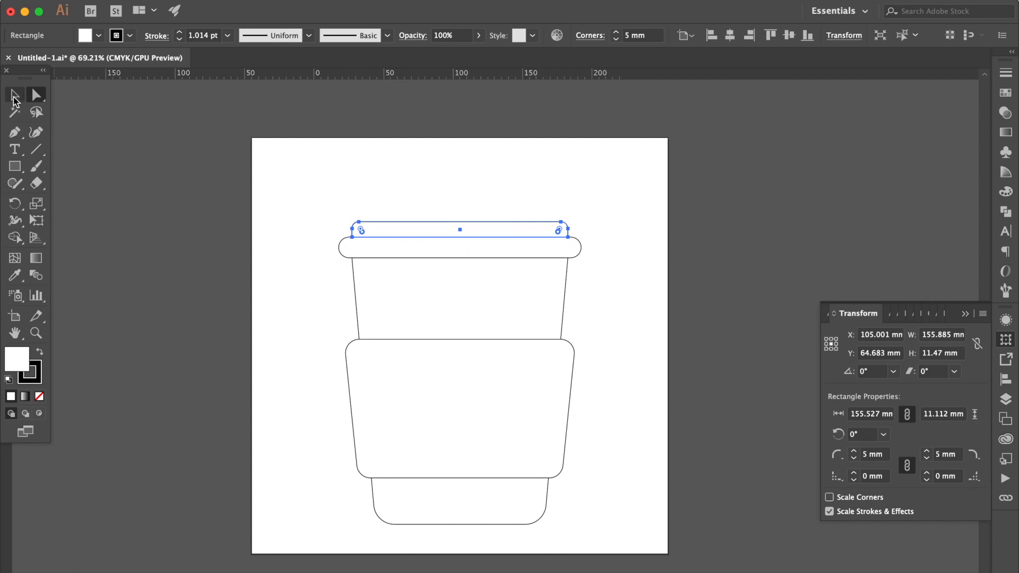
left_click(425, 206)
left_click_drag(331, 199, 574, 531)
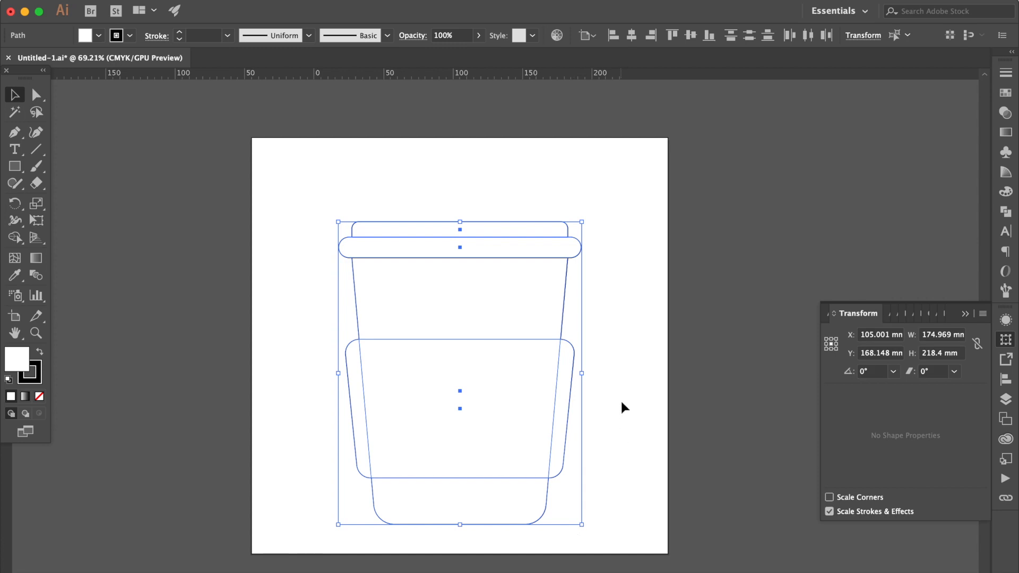
left_click(41, 396)
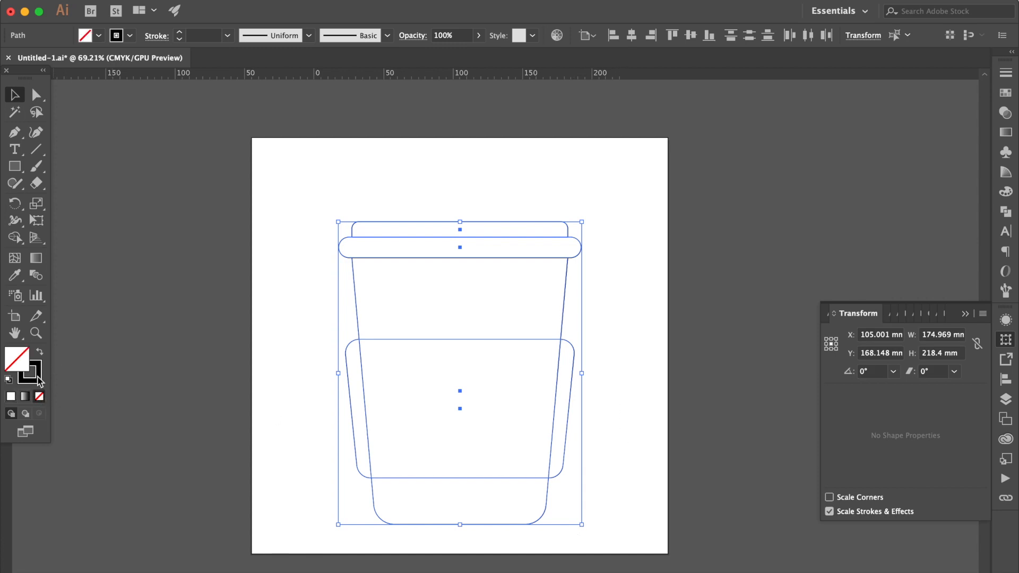
Give all the selected shapes a dark brown stroke with a weight of 8 pt, and deselect them
left_click(38, 377)
left_click(1003, 96)
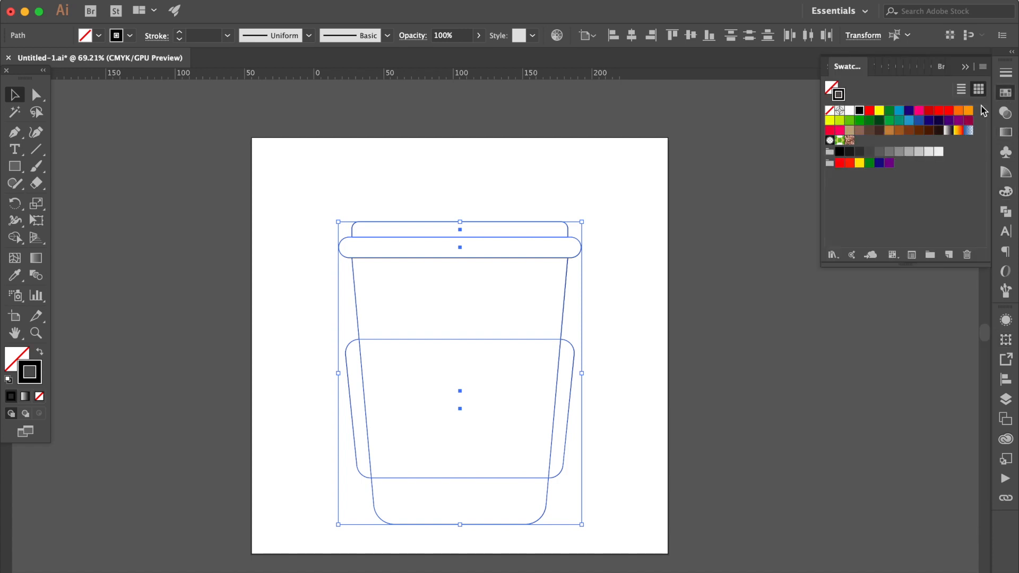
left_click(929, 131)
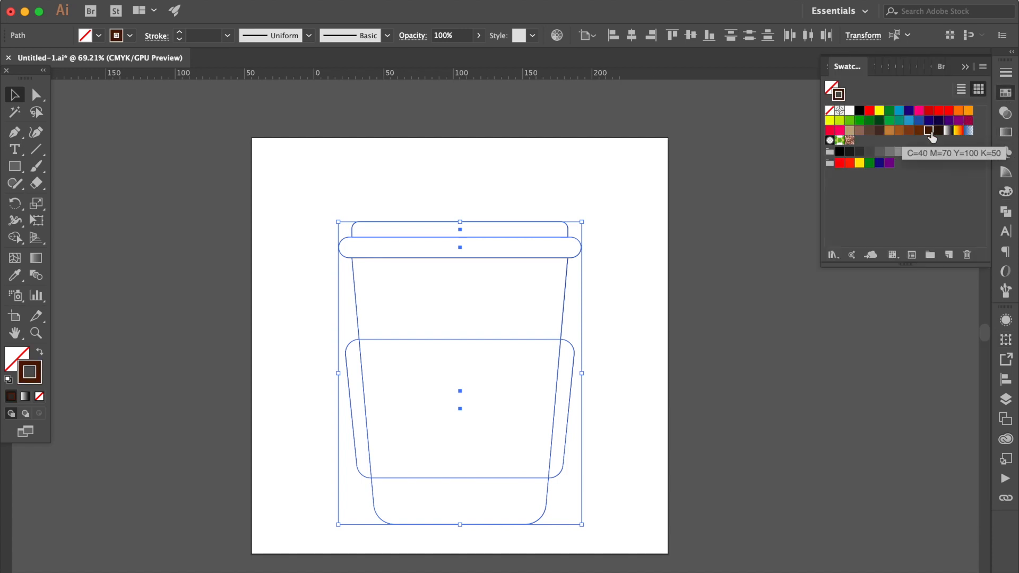
left_click(1011, 76)
left_click(931, 88)
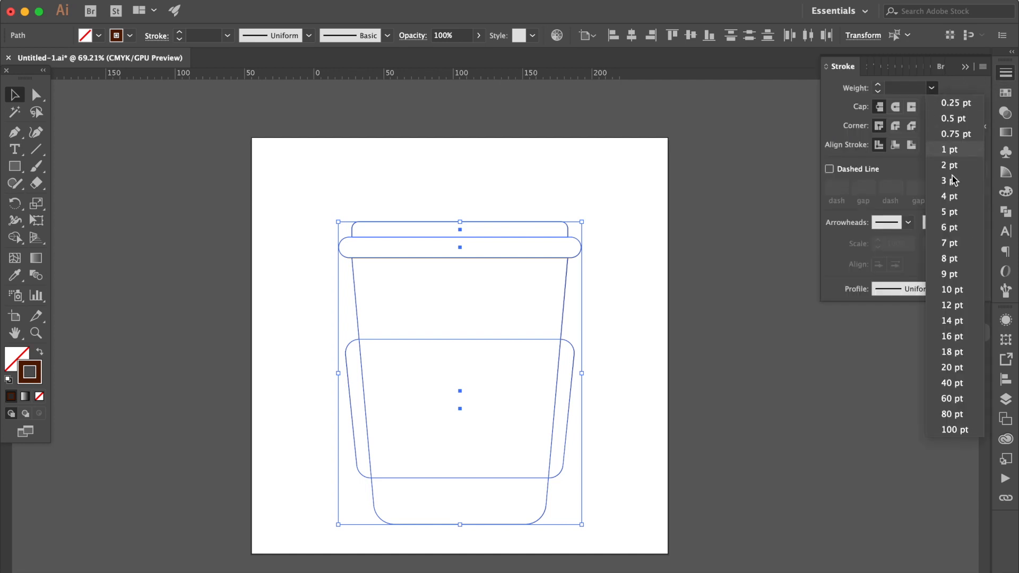
left_click(950, 258)
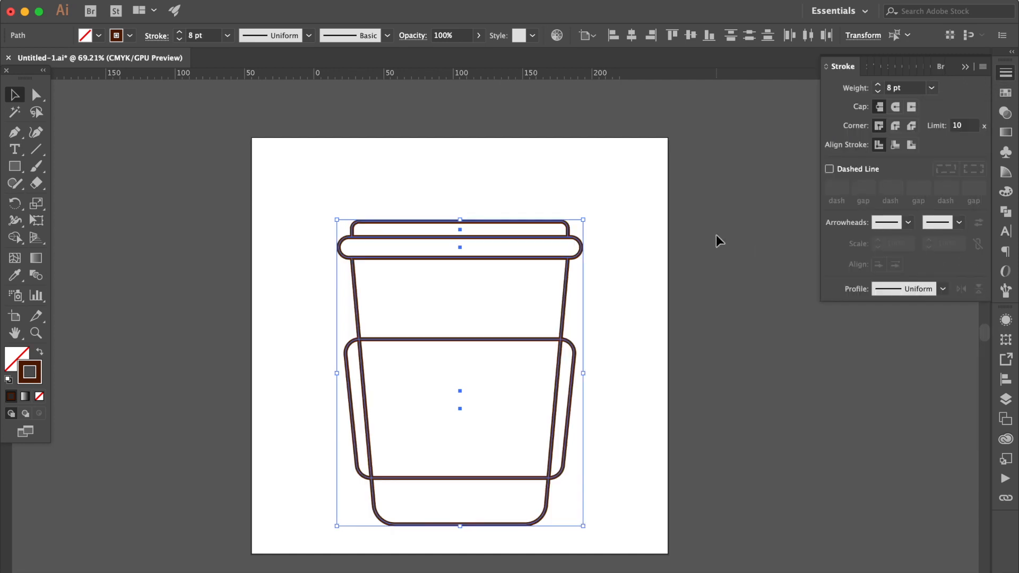
key("super")
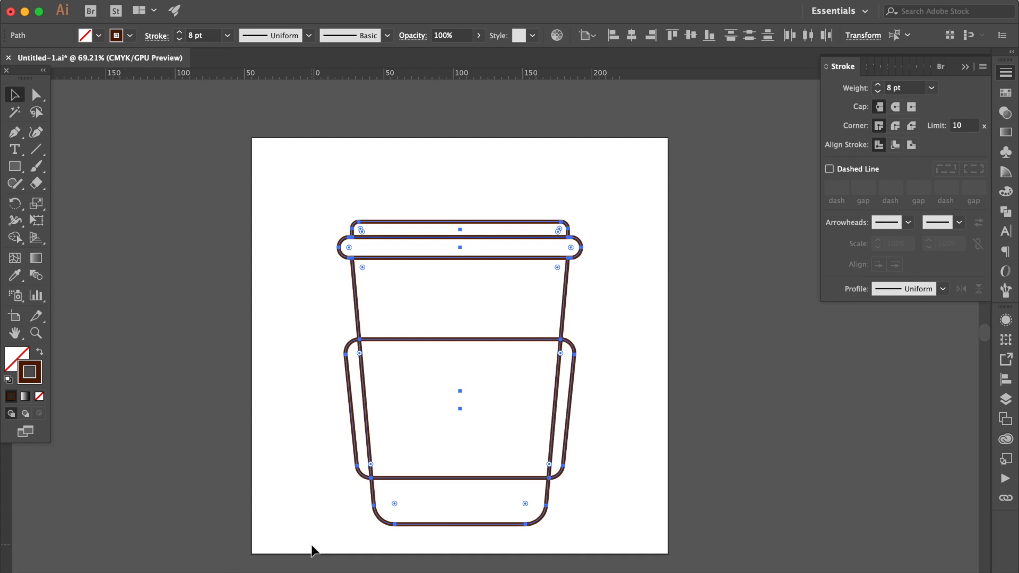
left_click(603, 343)
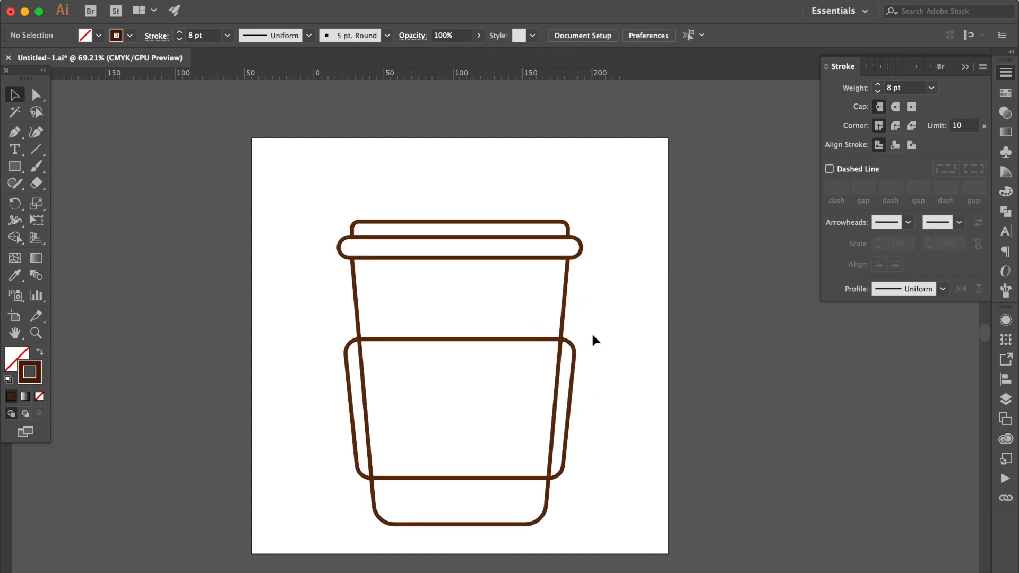
Turn a copy of the sleeve into a tan-filled shape without a stroke, keeping the dark brown outlines in front
left_click(575, 366)
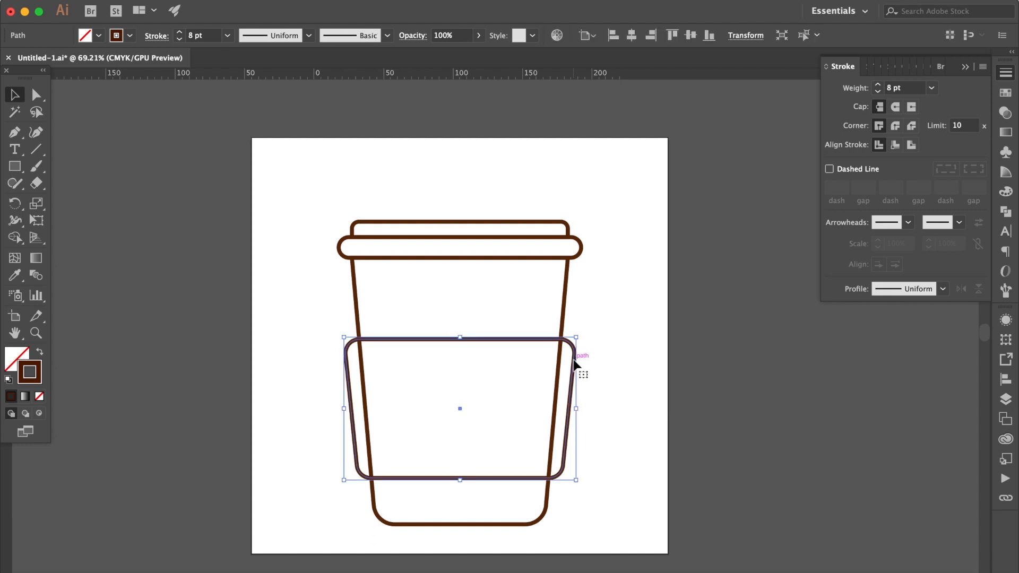
left_click(19, 360)
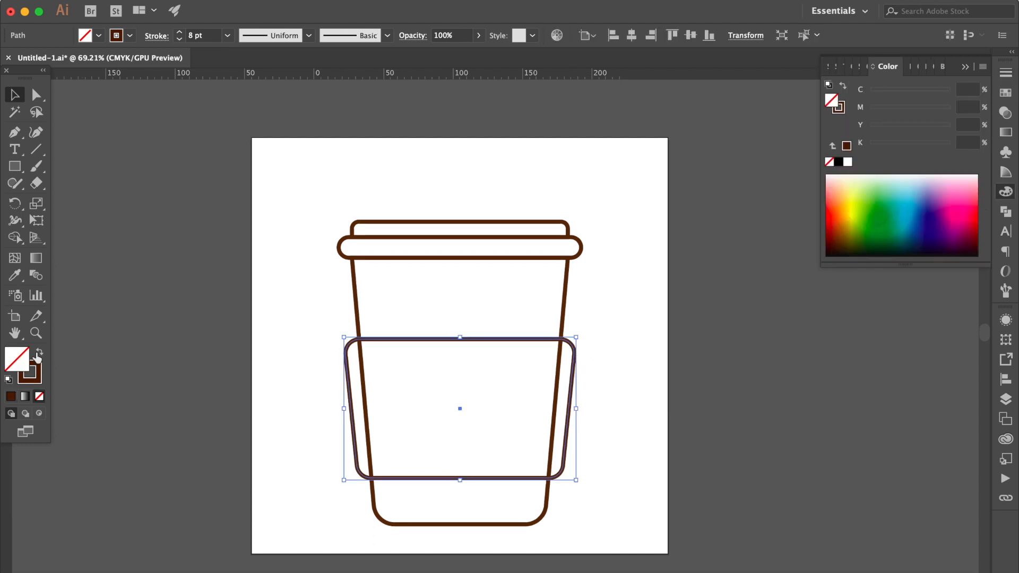
left_click(40, 354)
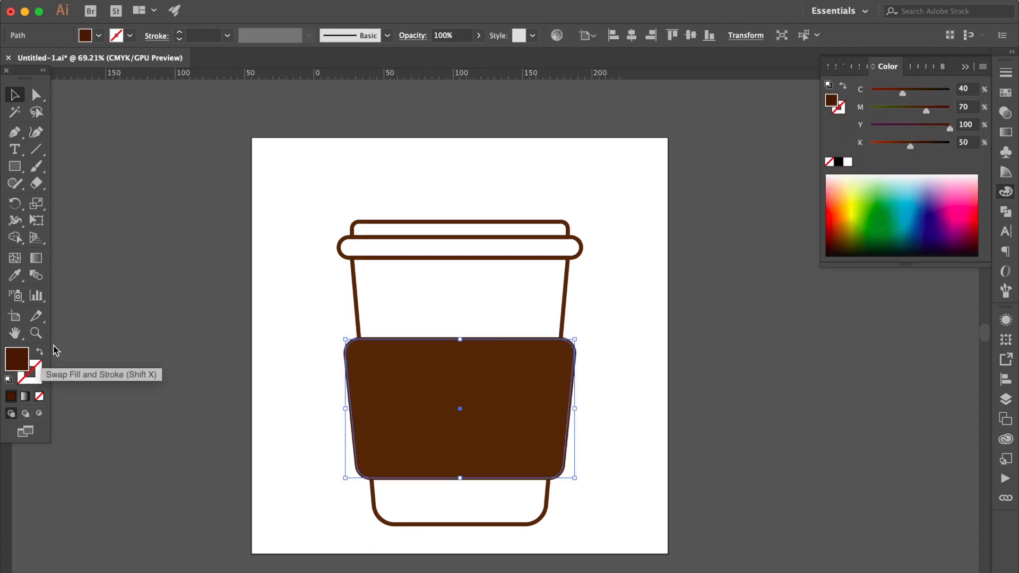
left_click(1006, 94)
left_click(889, 130)
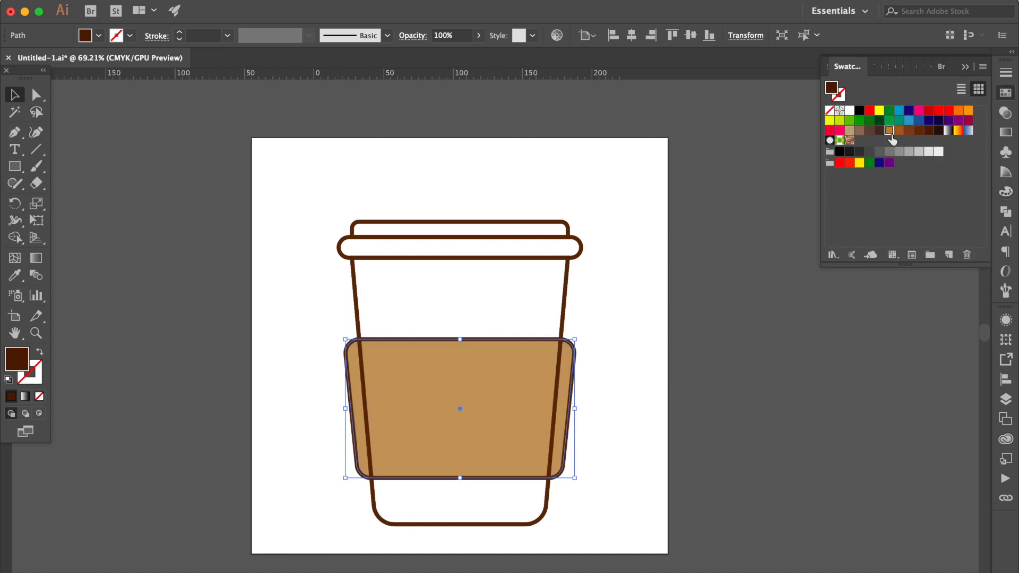
Fill the lid rim with dark gray and the rectangle above it with a slightly lighter gray
left_click(690, 223)
left_click(583, 252)
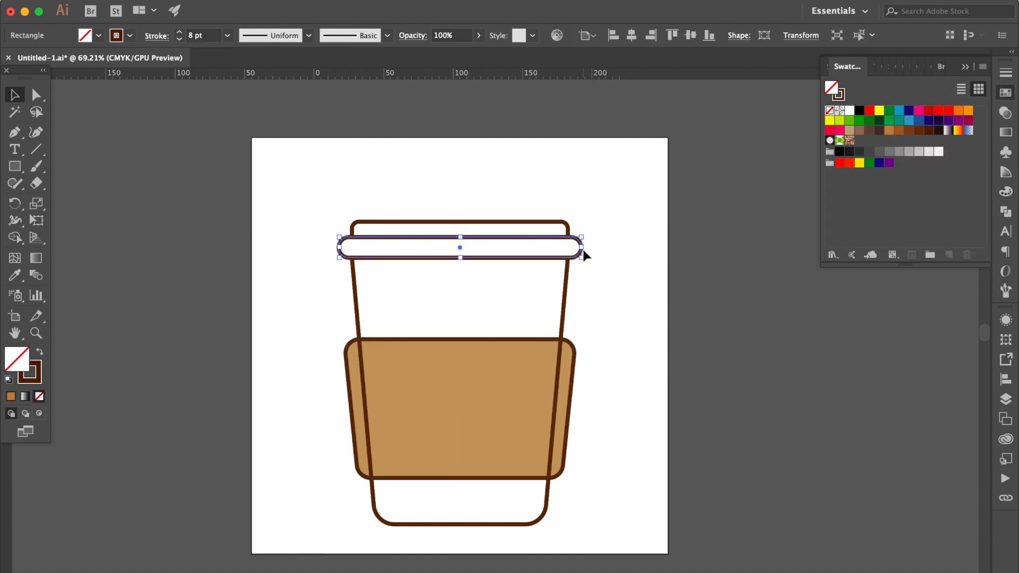
left_click(880, 153)
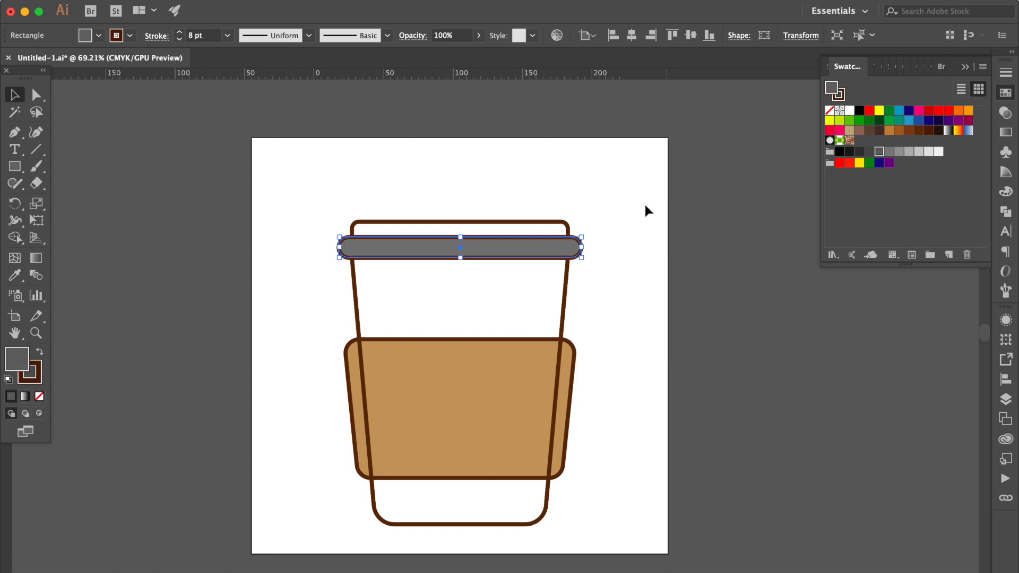
left_click(579, 219)
left_click(555, 221)
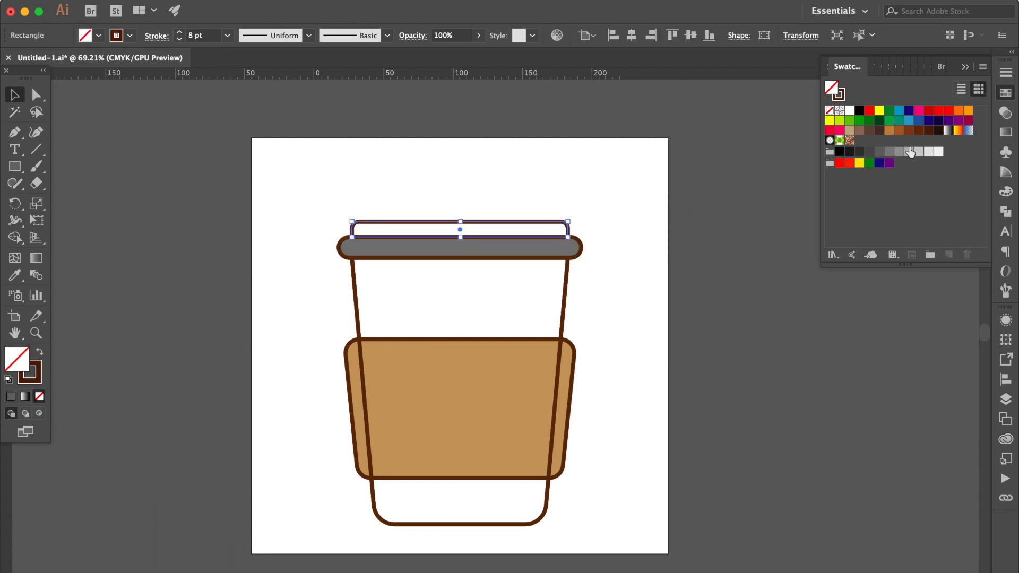
left_click(890, 154)
scroll(583, 228, "right", 5)
left_click(423, 220)
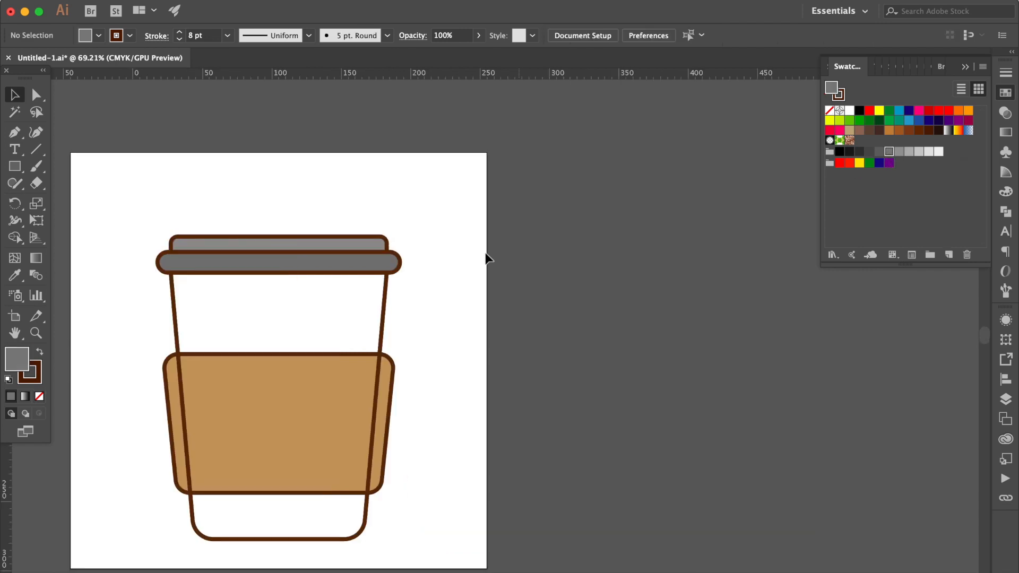
Remove the stroke from the gray copies of both lid shapes while keeping the separate brown outlines
left_click(362, 244)
left_click(352, 266, "shift")
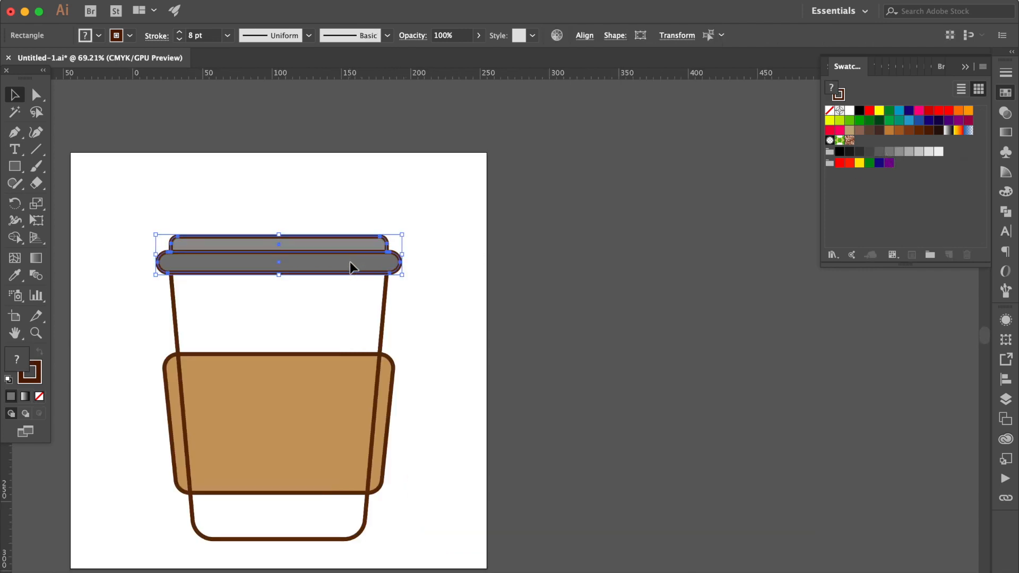
left_click(30, 383)
left_click(40, 396)
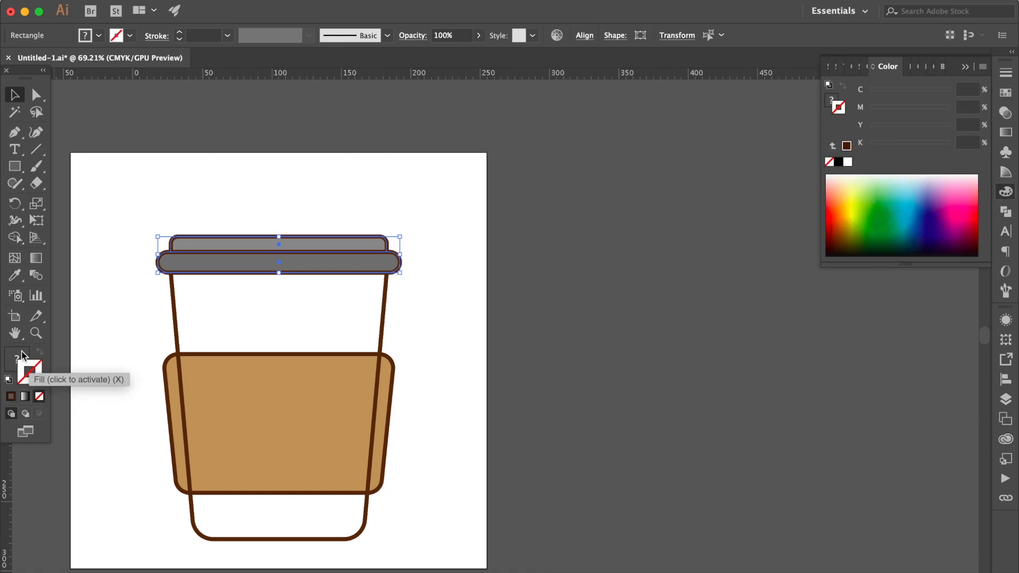
left_click(278, 404)
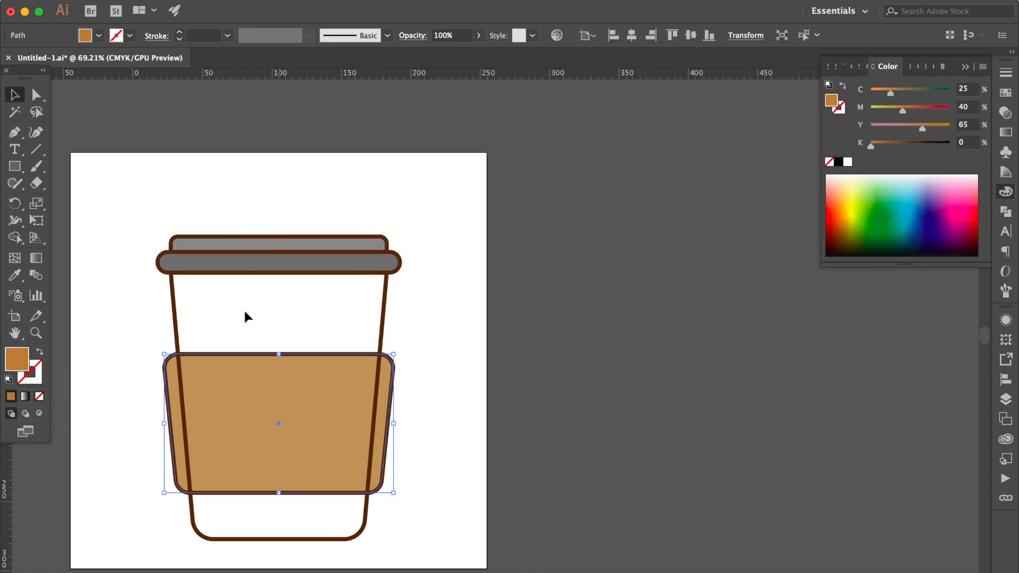
Turn a copy of the cup body into a white-filled shape without a stroke, keeping the brown outline
left_click(211, 317)
left_click(176, 316)
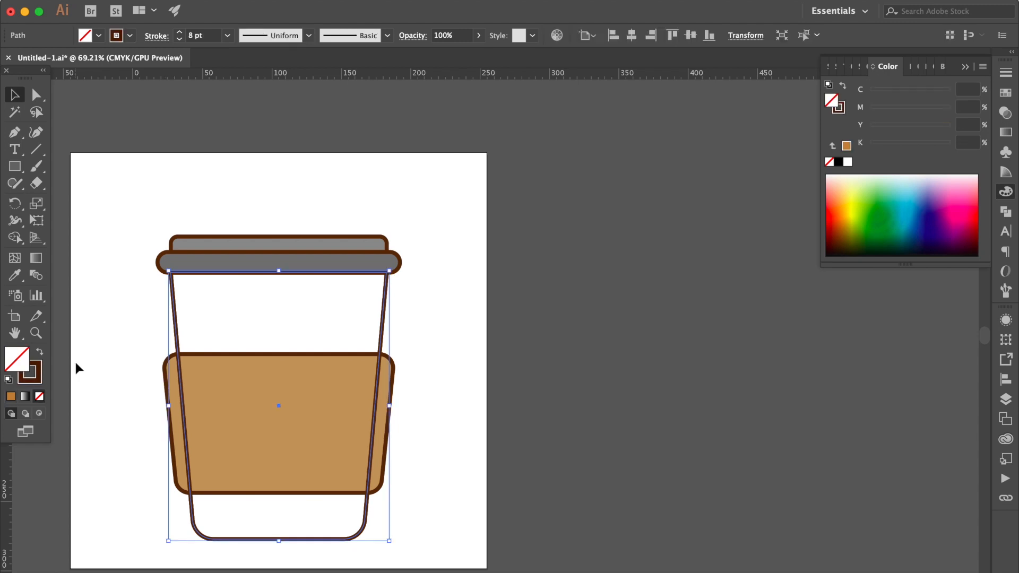
left_click(39, 353)
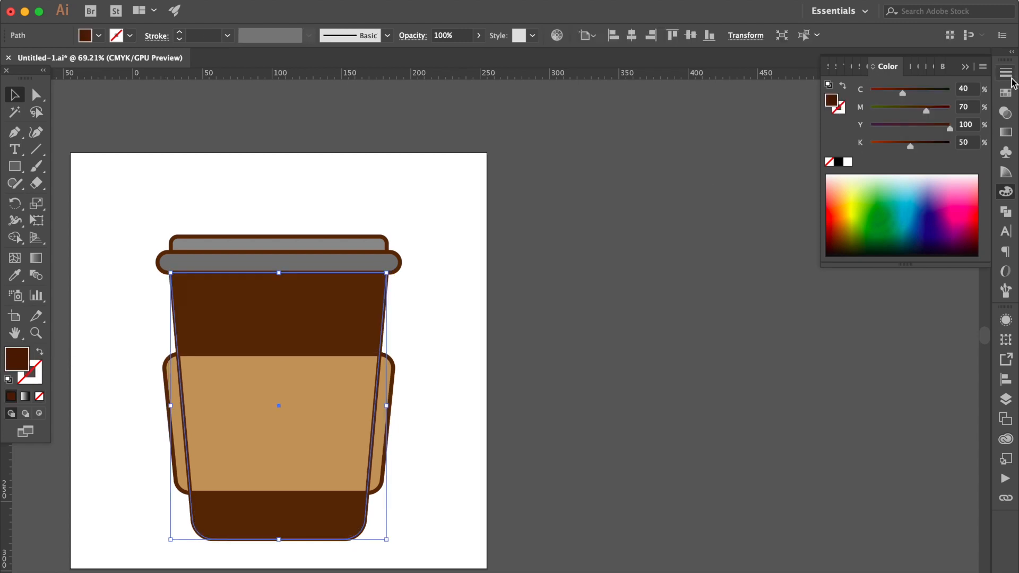
left_click(1005, 92)
left_click(849, 110)
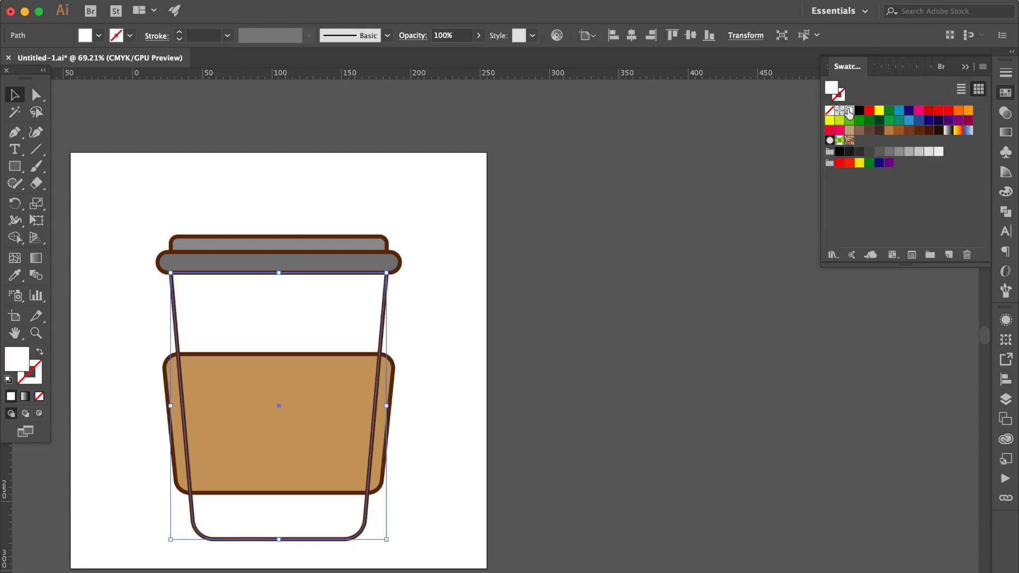
left_click(380, 202)
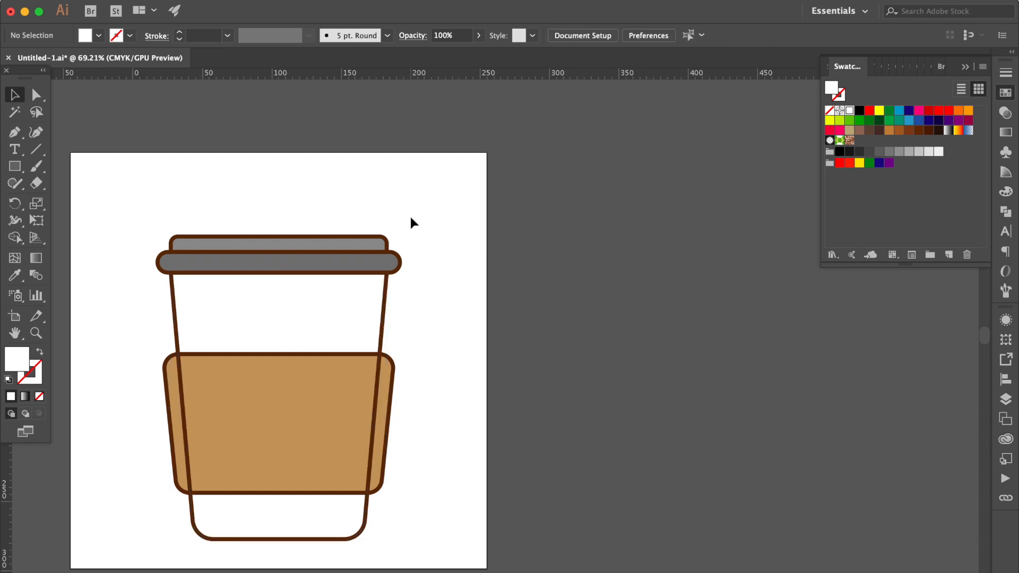
Duplicate the filled, strokeless lid, sleeve and cup shapes onto the empty canvas beside the artboard
left_click_drag(390, 308, 285, 514)
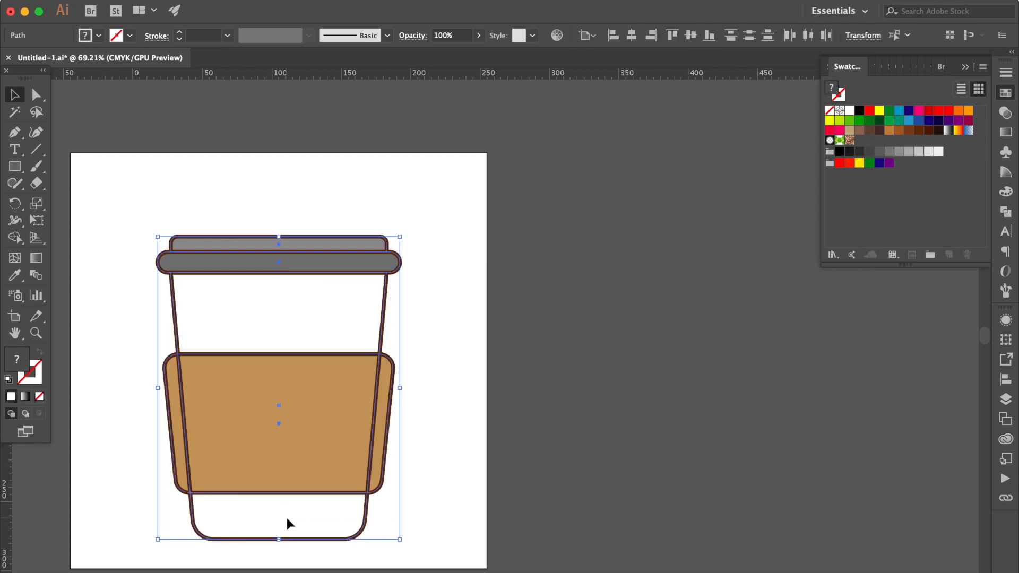
left_click_drag(268, 409, 652, 408)
left_click(740, 169)
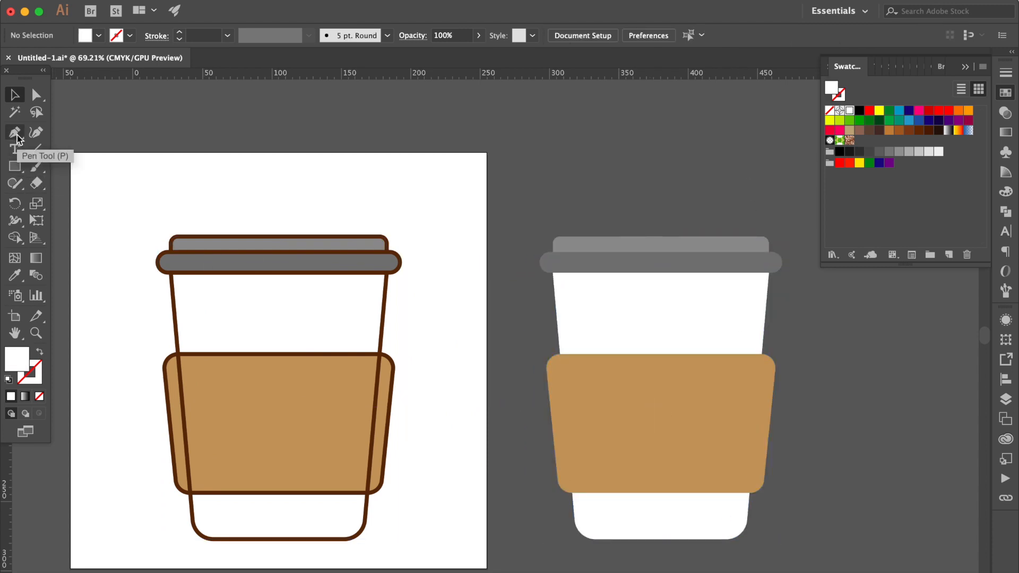
Draw a rectangle about 241 mm high over the right part of the duplicate cup and narrow it to about 74 mm
left_click(17, 167)
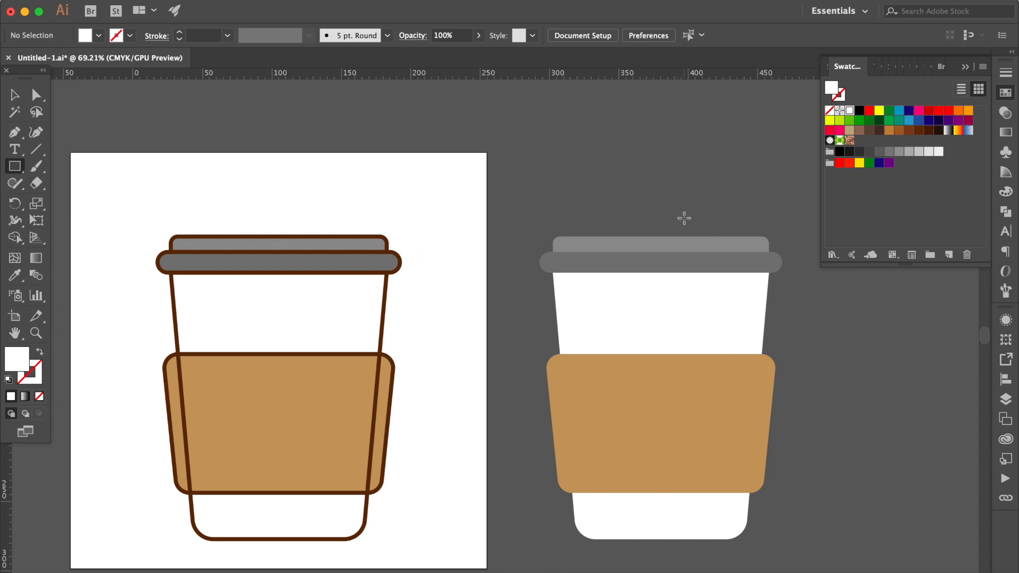
left_click_drag(689, 217, 803, 552)
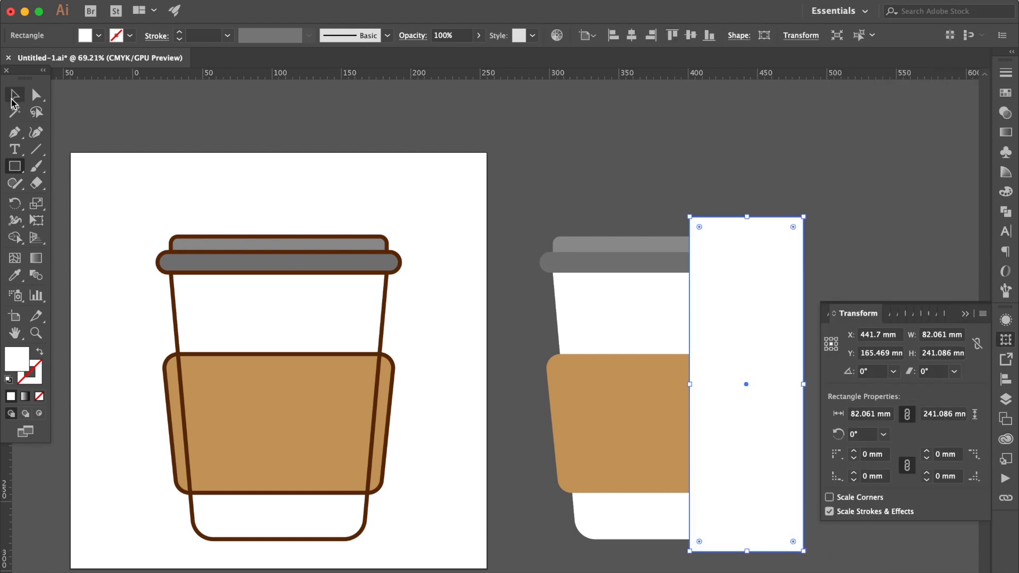
left_click(13, 96)
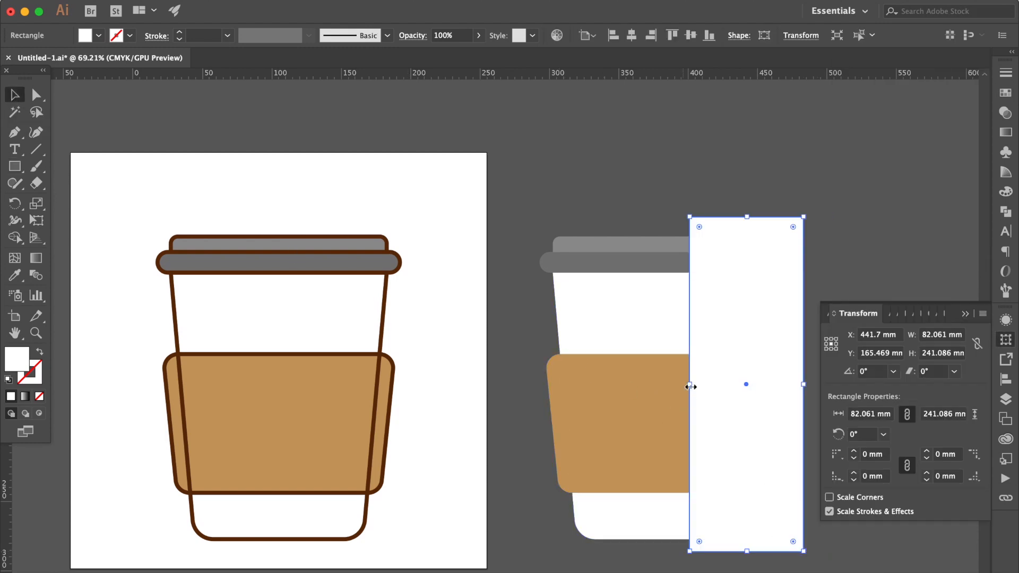
left_click_drag(690, 386, 700, 387)
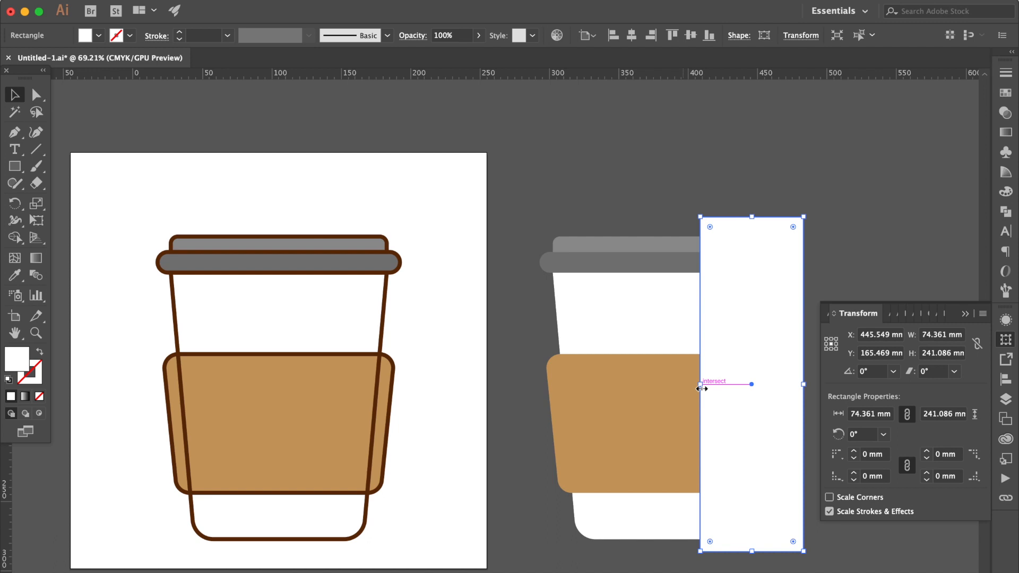
Slant the rectangle's left edge by moving its upper-left anchor about 12 mm to the right, and swap its fill and stroke
left_click(33, 95)
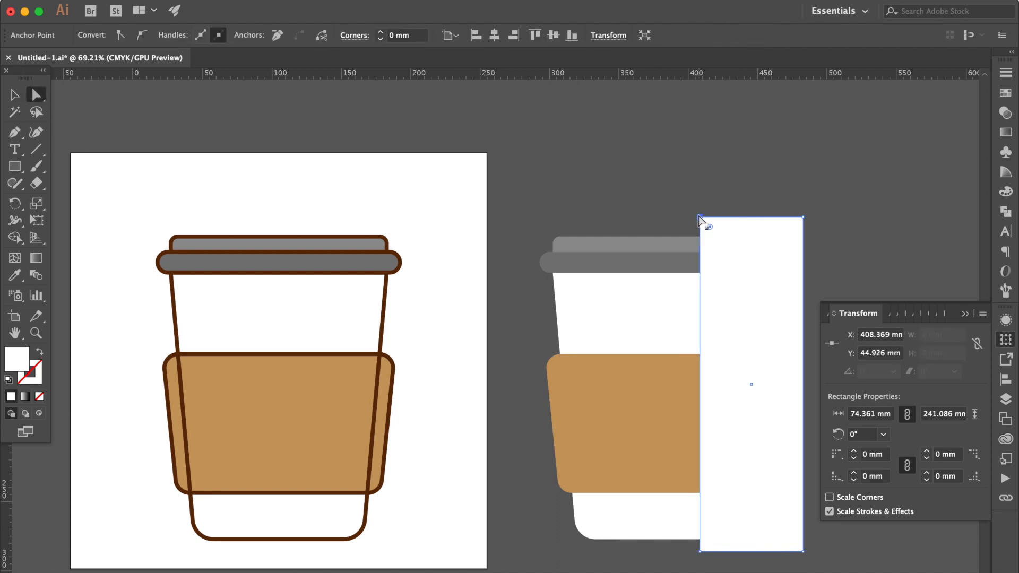
left_click_drag(699, 217, 716, 217)
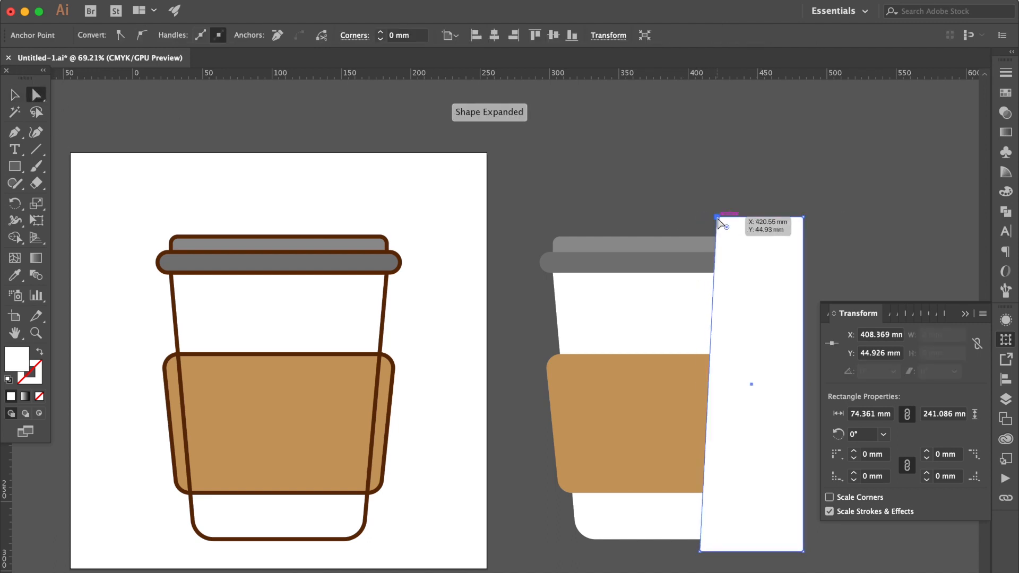
left_click(39, 352)
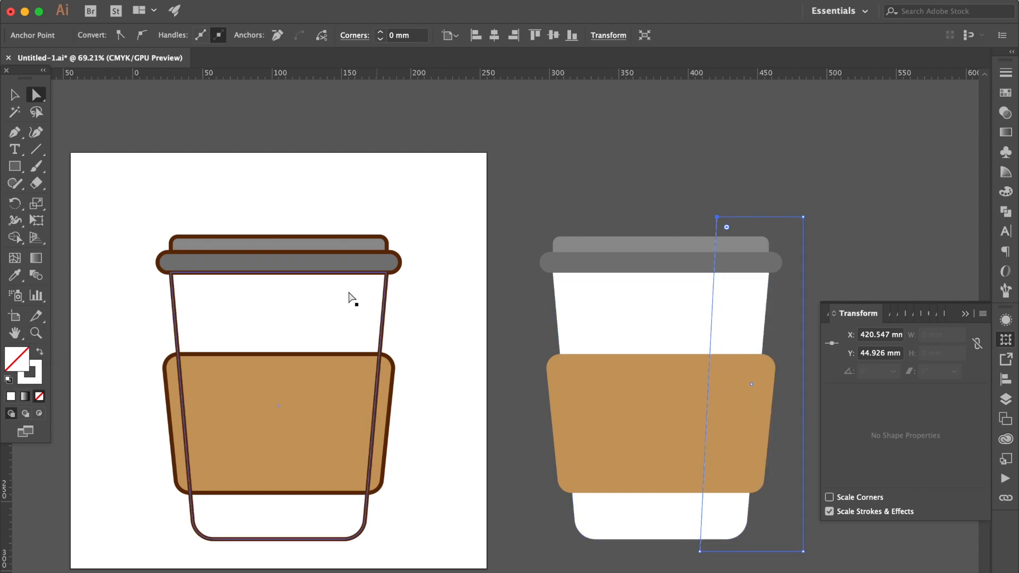
Divide the duplicate cup shapes along the slanted rectangle with Pathfinder, ungroup the pieces and deselect them
left_click(14, 95)
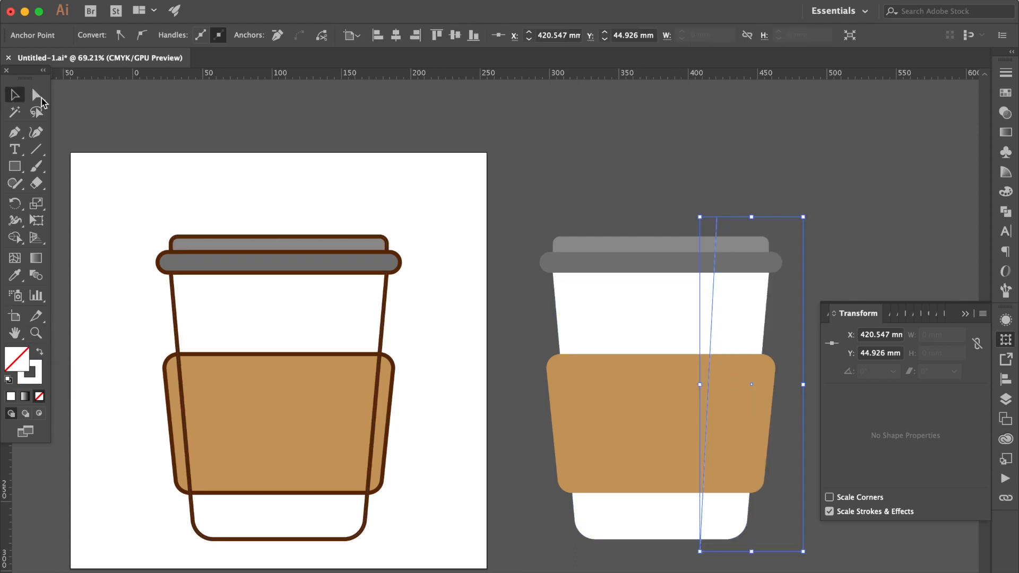
left_click_drag(631, 201, 786, 564)
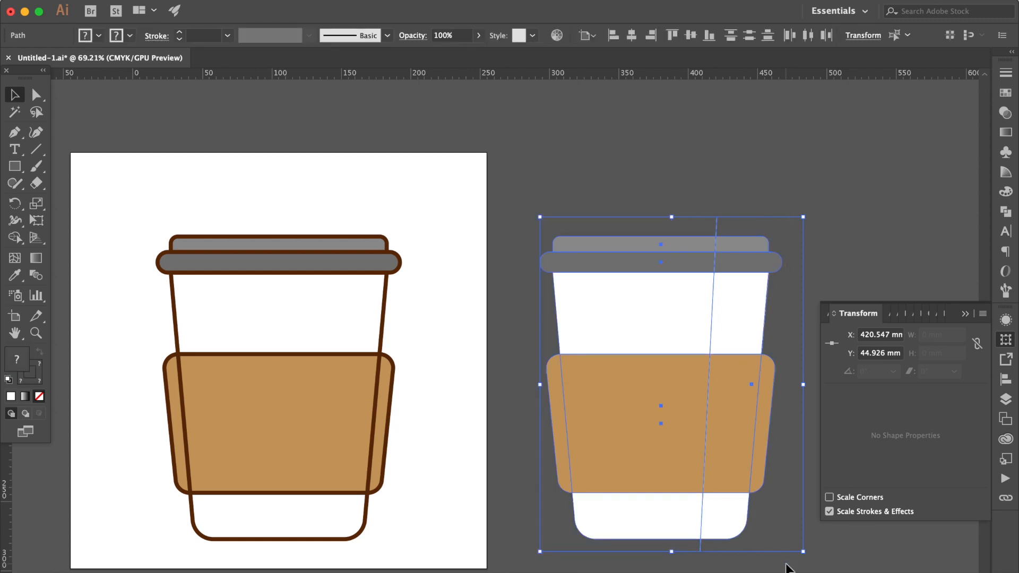
left_click(1006, 213)
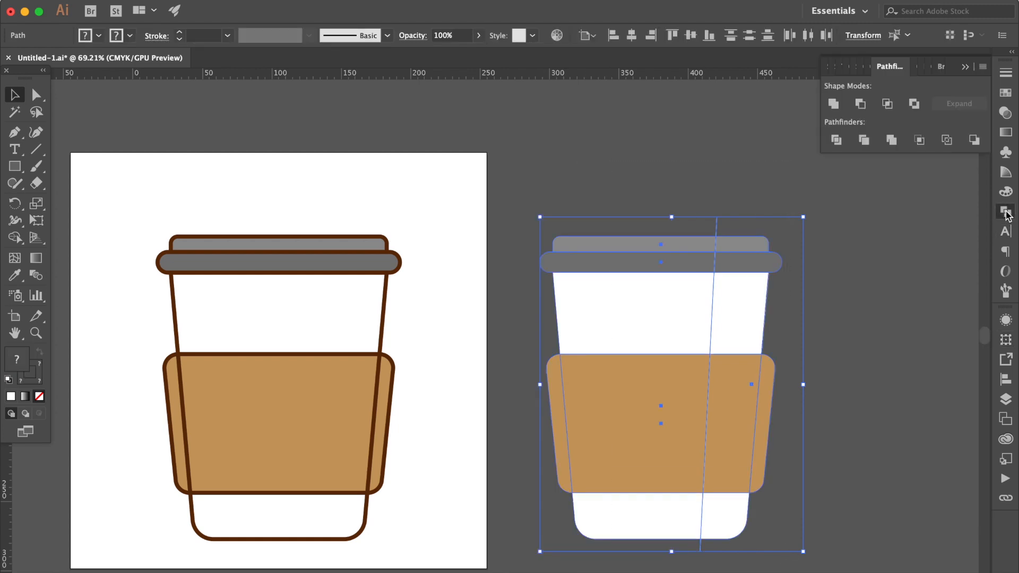
left_click(835, 140)
right_click(712, 362)
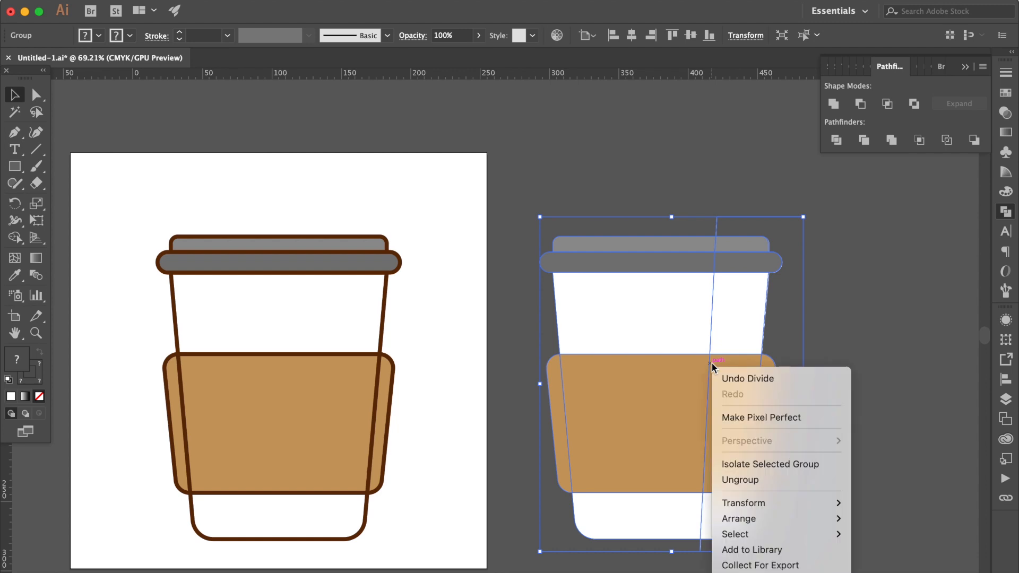
left_click(755, 480)
left_click(847, 303)
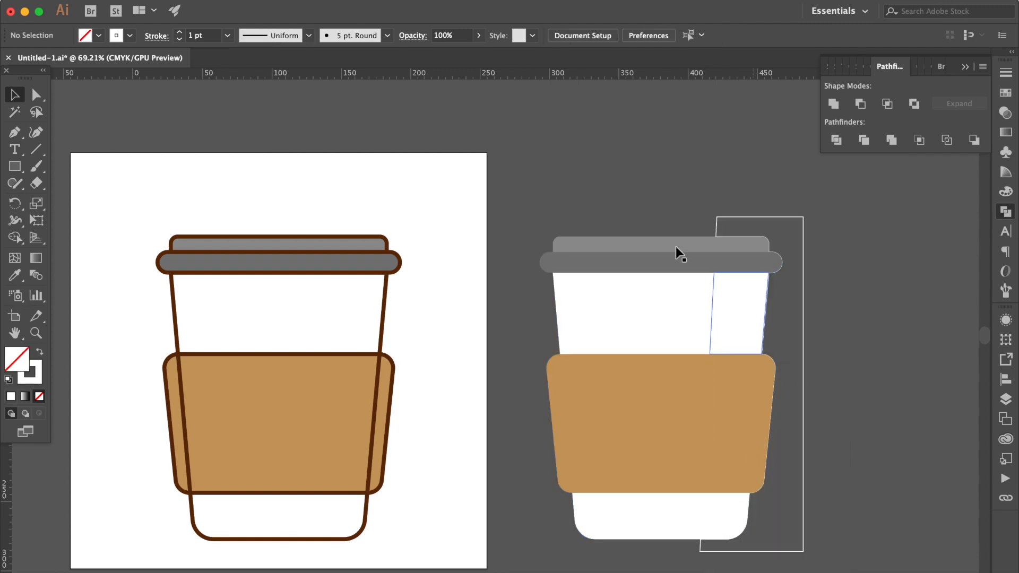
Delete the divided pieces left of the slanted cut and the leftover rectangle frame, keeping only the right-hand strip
left_click_drag(659, 202, 644, 567)
key("Delete")
left_click(546, 395)
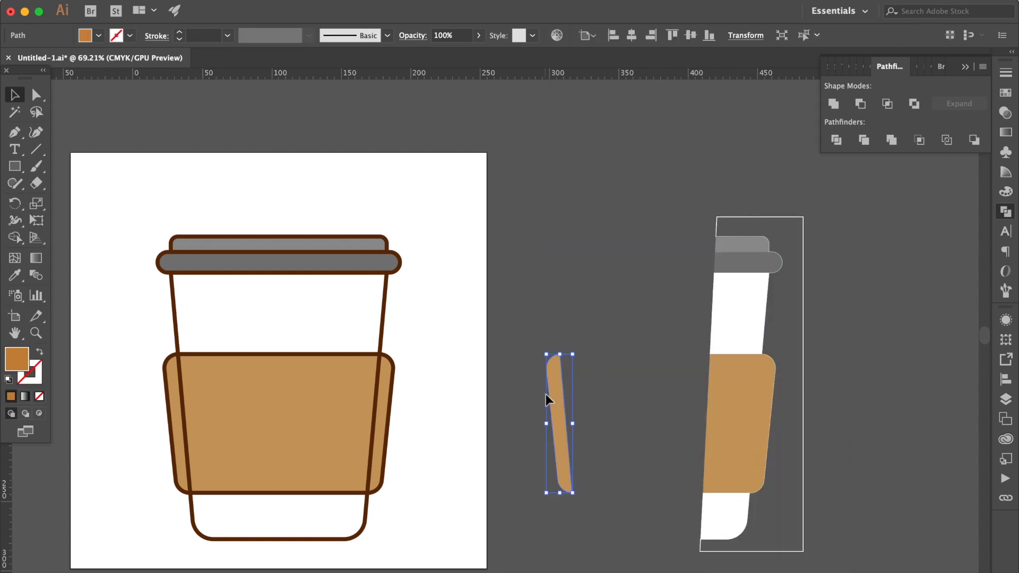
key("Delete")
left_click(803, 289)
key("Delete")
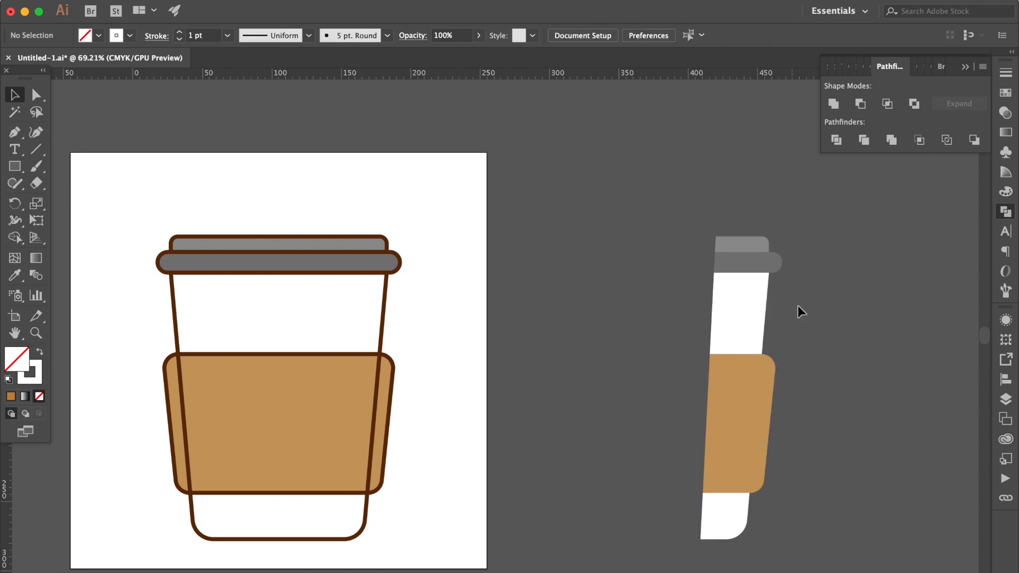
Unite the two tan sleeve pieces of the strip into one shape and deselect it
left_click(769, 378)
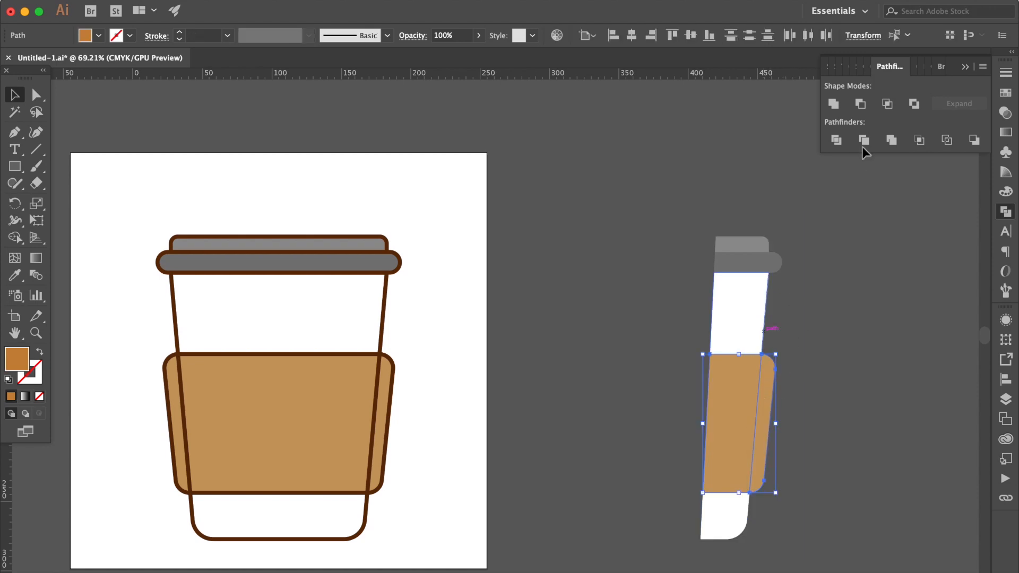
left_click(831, 106)
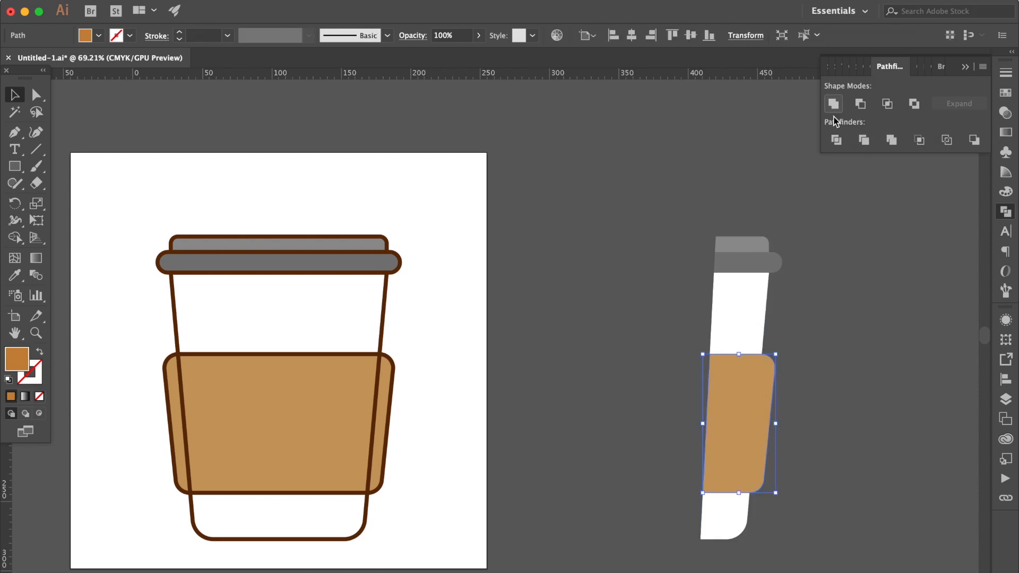
left_click(813, 278)
Move all pieces of the strip onto the right side of the outlined cup, aligned with its edges
left_click(703, 520)
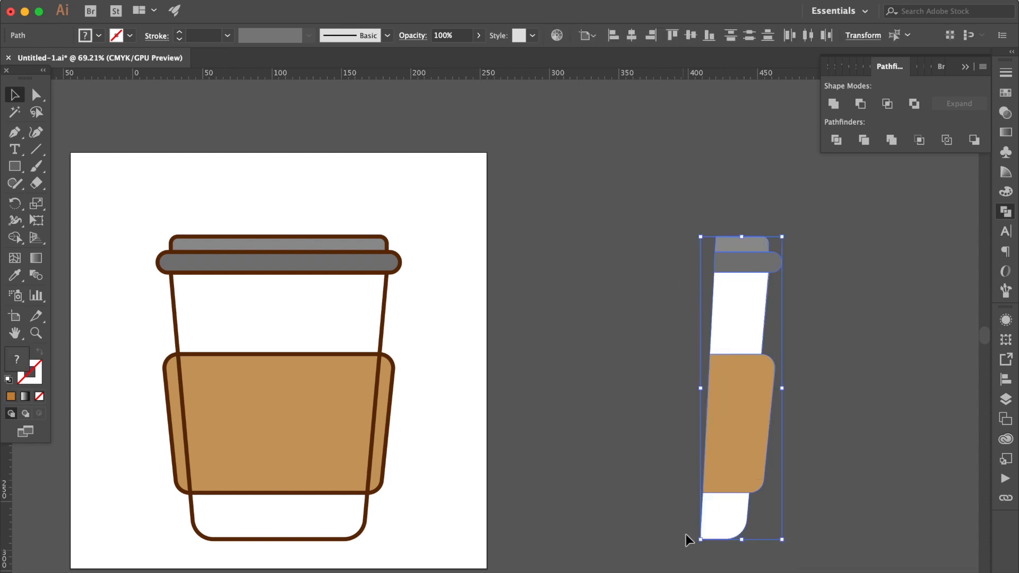
left_click_drag(768, 306, 387, 300)
left_click(425, 273)
Fill the shadow strip's upper cup piece, between lid and sleeve, with light gray and deselect it
left_click(370, 297)
left_click(1004, 94)
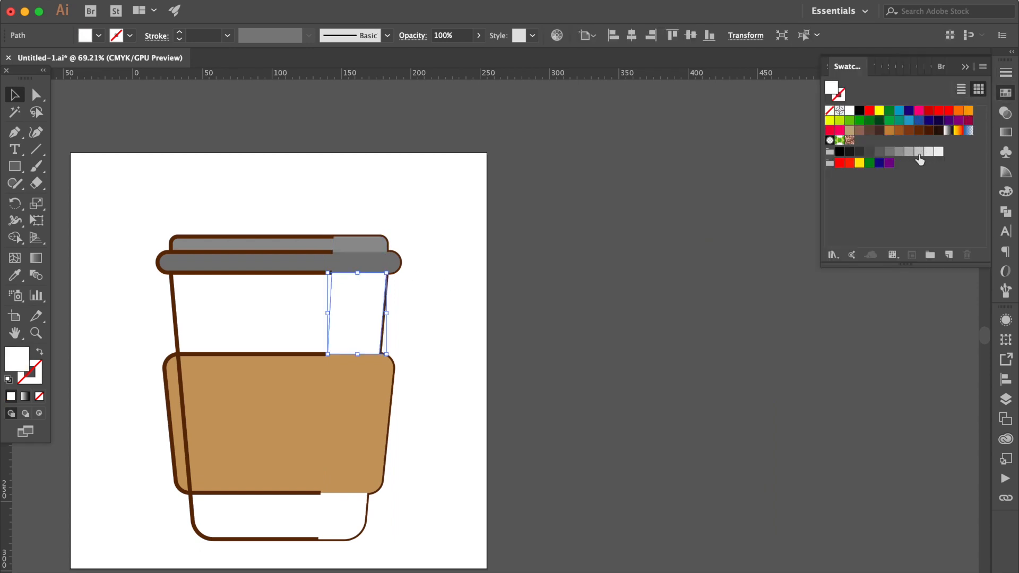
left_click(918, 151)
left_click(537, 313)
Fill the strip's sleeve piece with a darker brown and its piece below the sleeve with medium gray
left_click(364, 416)
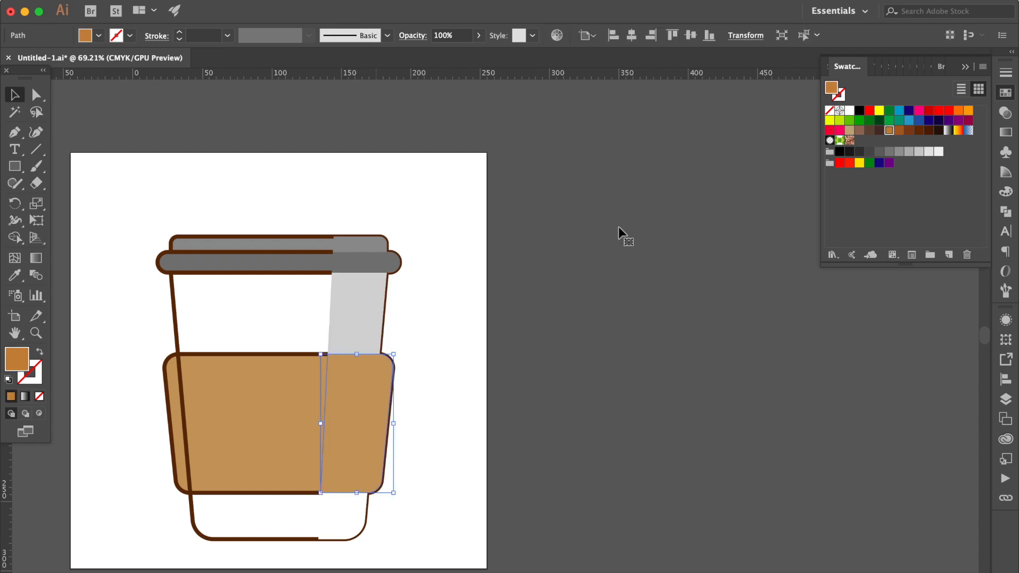
left_click(899, 131)
left_click(342, 517)
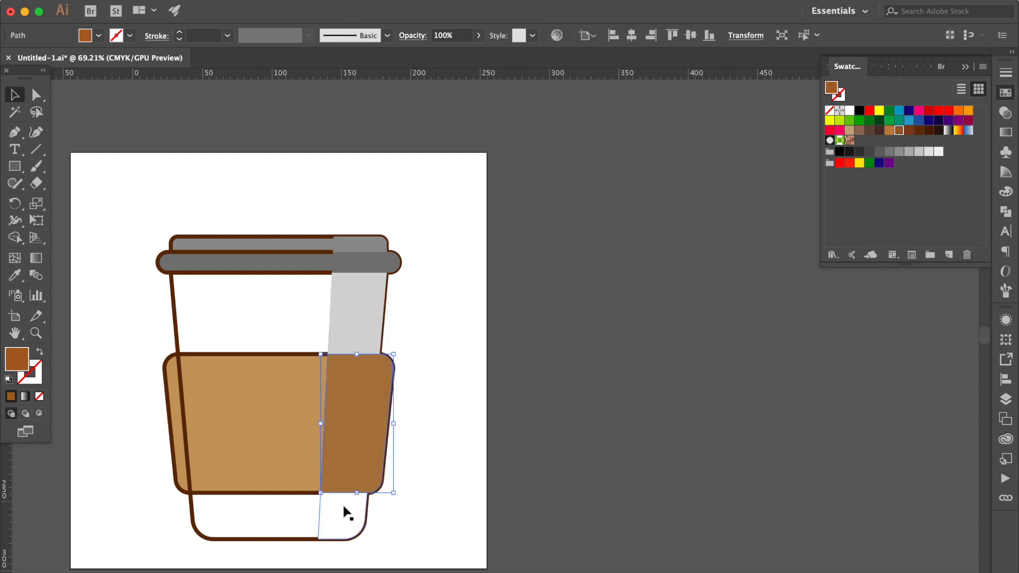
left_click(909, 152)
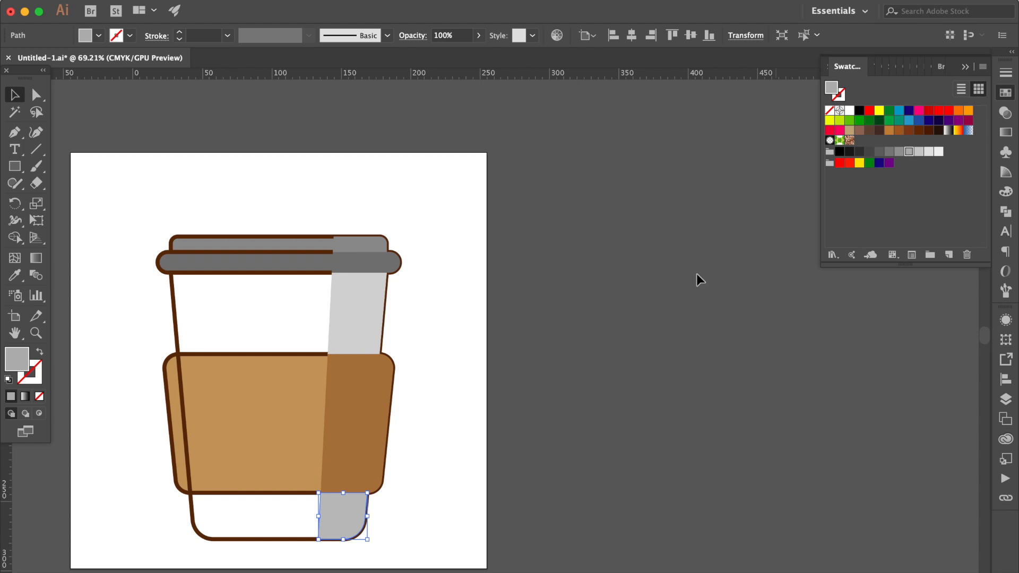
Fill the strip's lid rim piece with very dark gray and the lid top piece with a slightly lighter dark gray
left_click(386, 260)
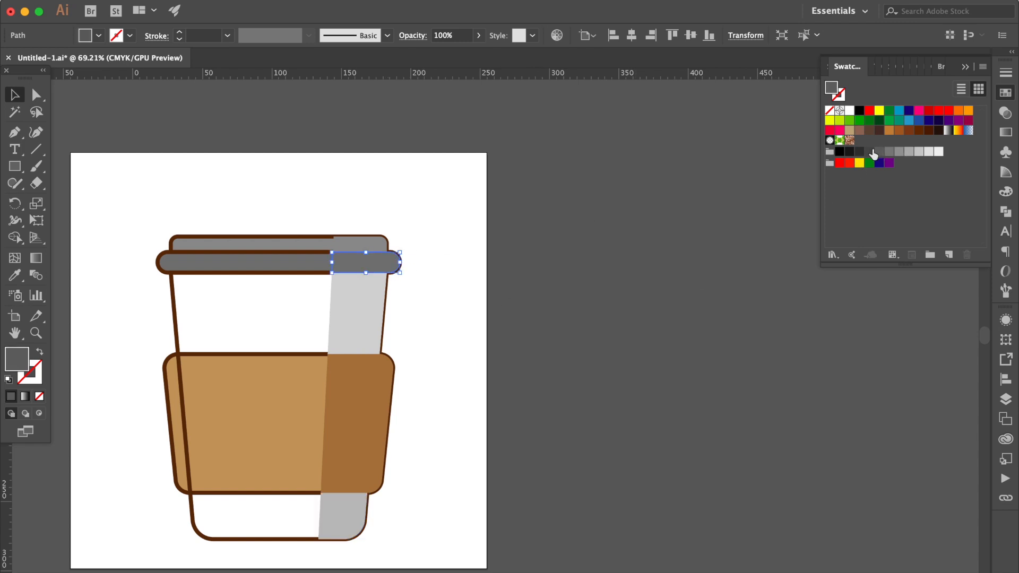
left_click(881, 153)
left_click(869, 153)
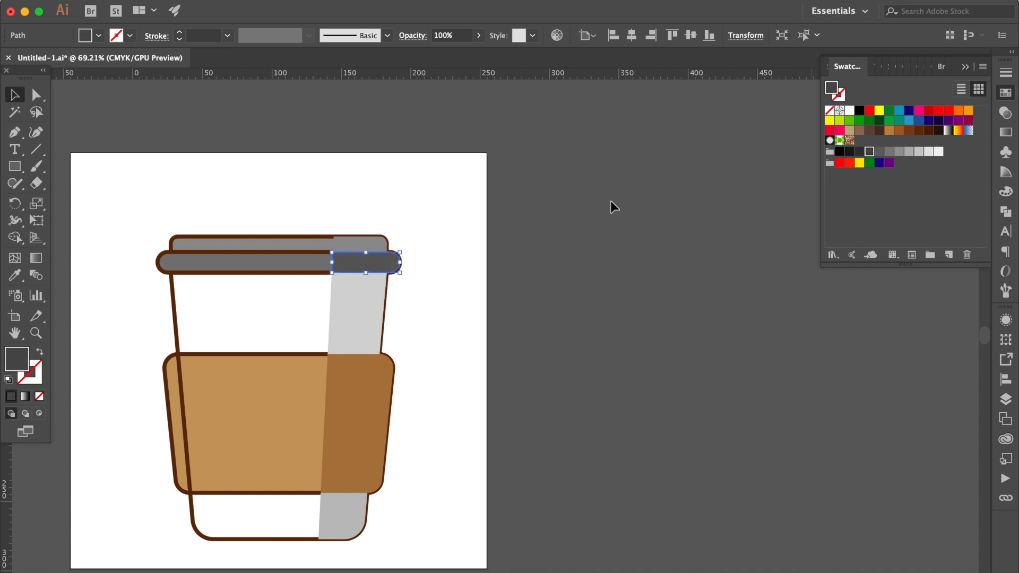
left_click(495, 202)
left_click(355, 249)
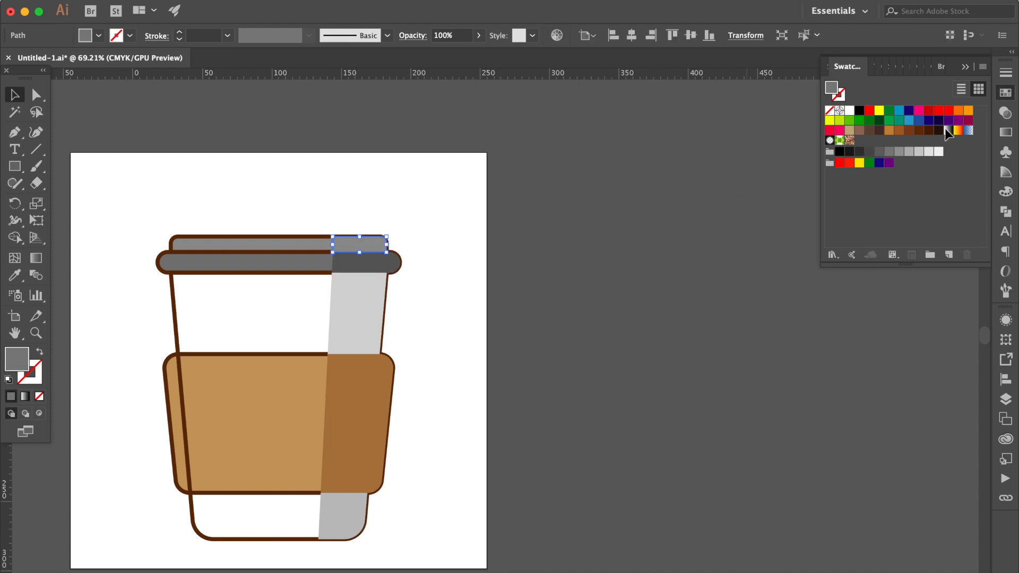
left_click(881, 153)
left_click(527, 240)
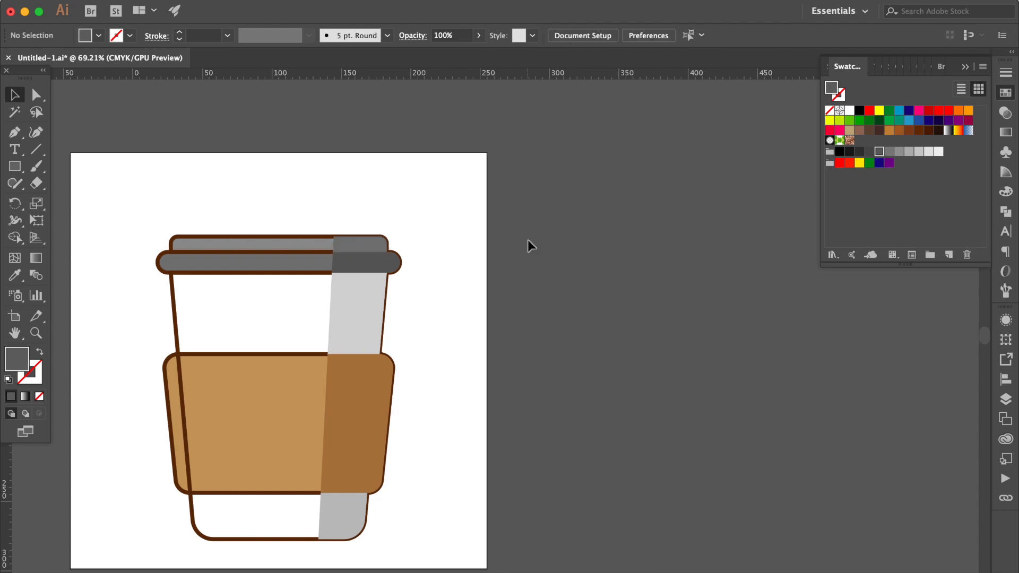
Widen the brown sleeve shadow by moving its two inner corner anchor points outward along the sleeve's top and bottom edges
left_click(346, 409)
scroll(345, 409, "up", 5)
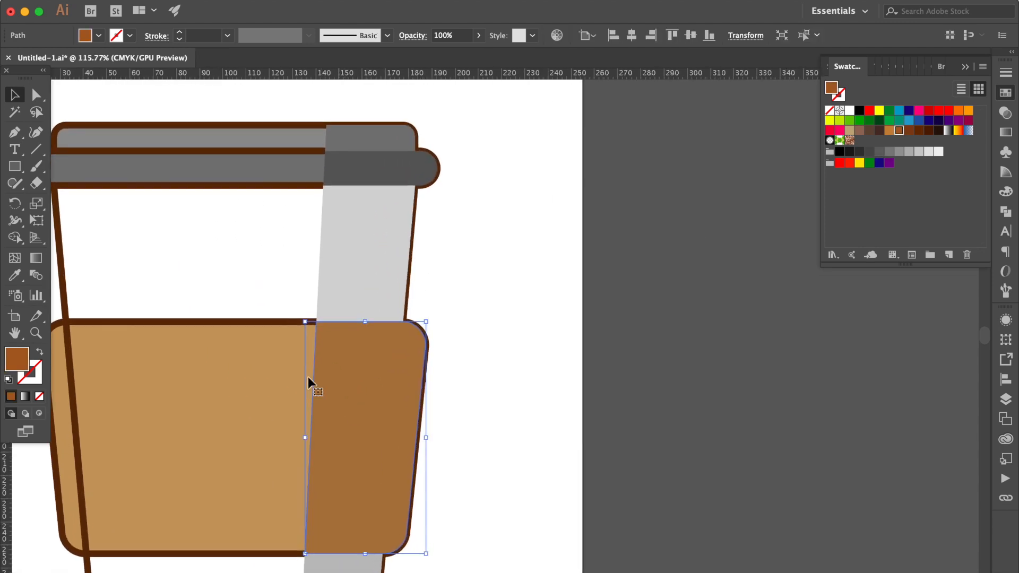
left_click(36, 95)
scroll(307, 431, "up", 4)
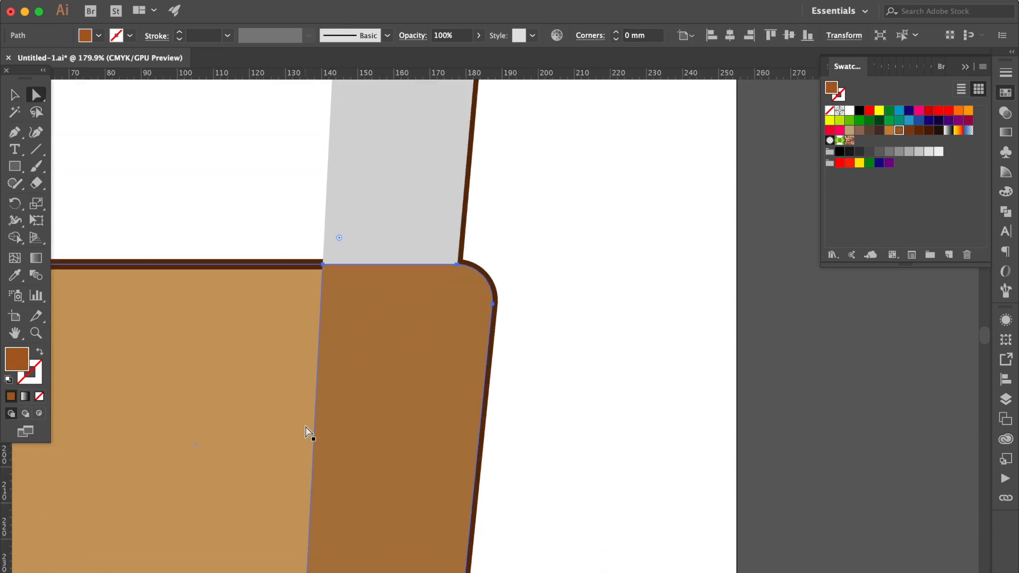
scroll(307, 432, "down", 3)
scroll(307, 432, "up", 2)
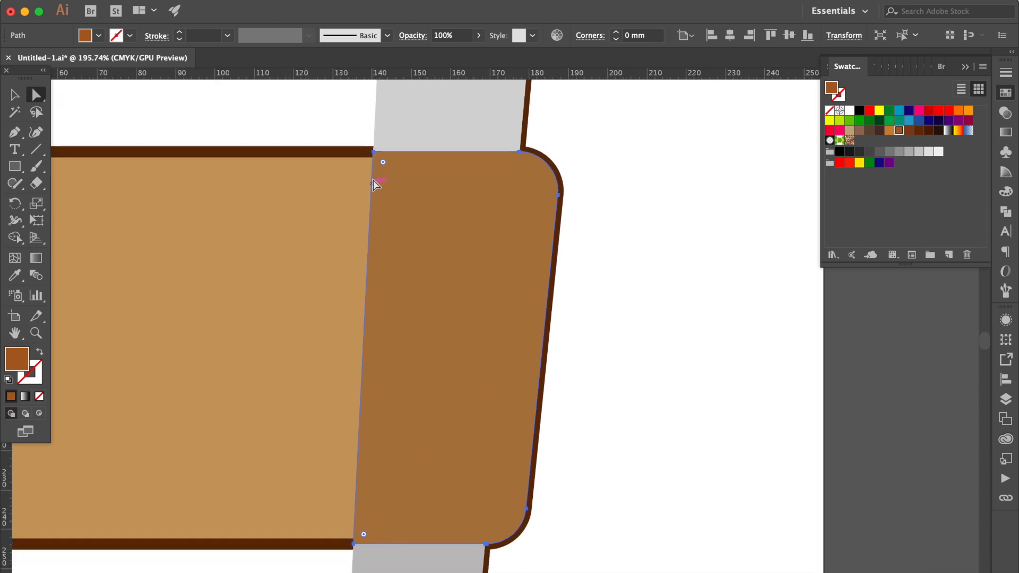
left_click_drag(373, 151, 353, 151)
left_click_drag(353, 543, 320, 545)
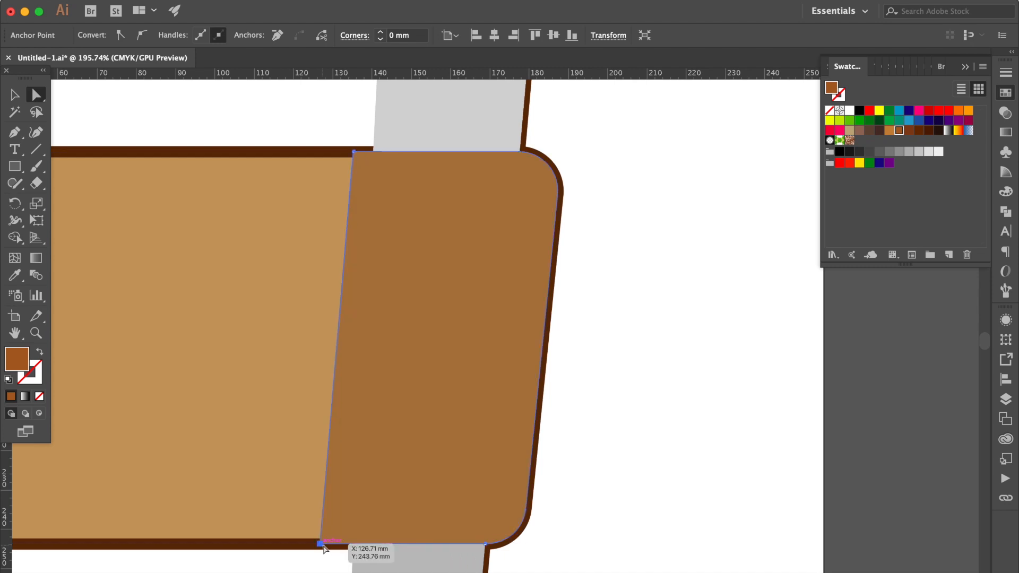
left_click_drag(323, 545, 329, 545)
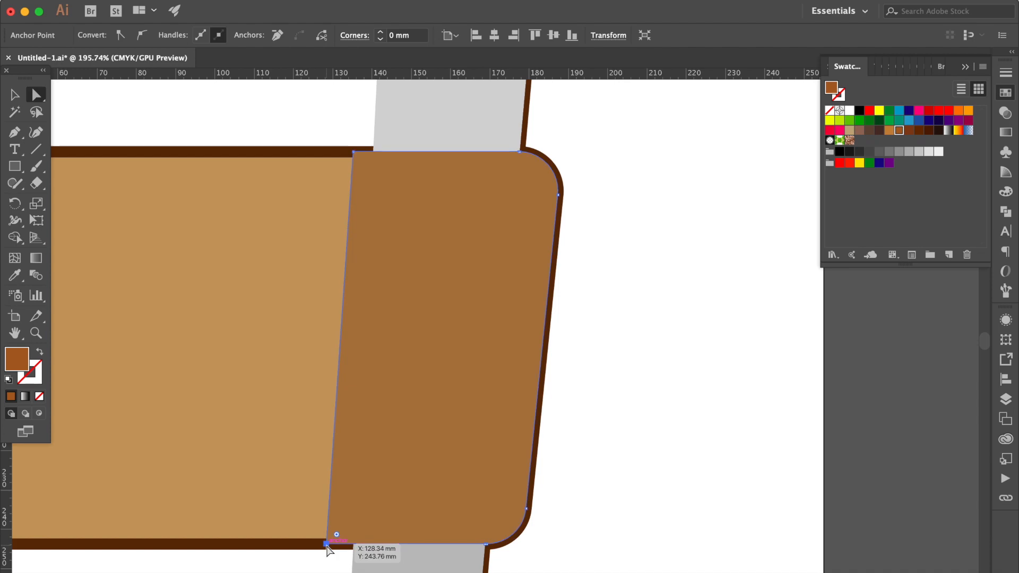
left_click(617, 390)
key("super+0")
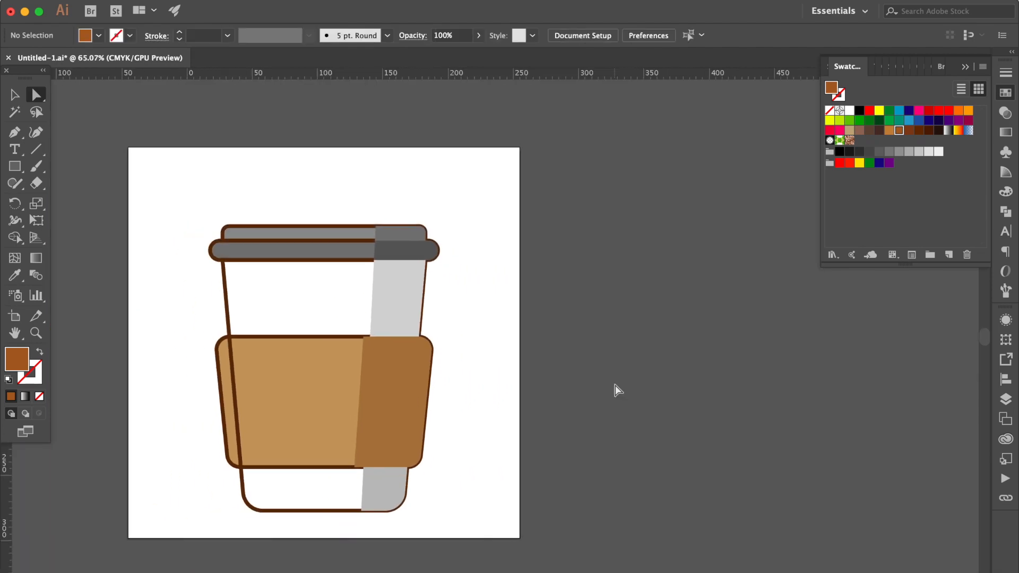
Unlock all objects, bring the dark brown outlines in front of the shadow strip and deselect them
left_click(282, 14)
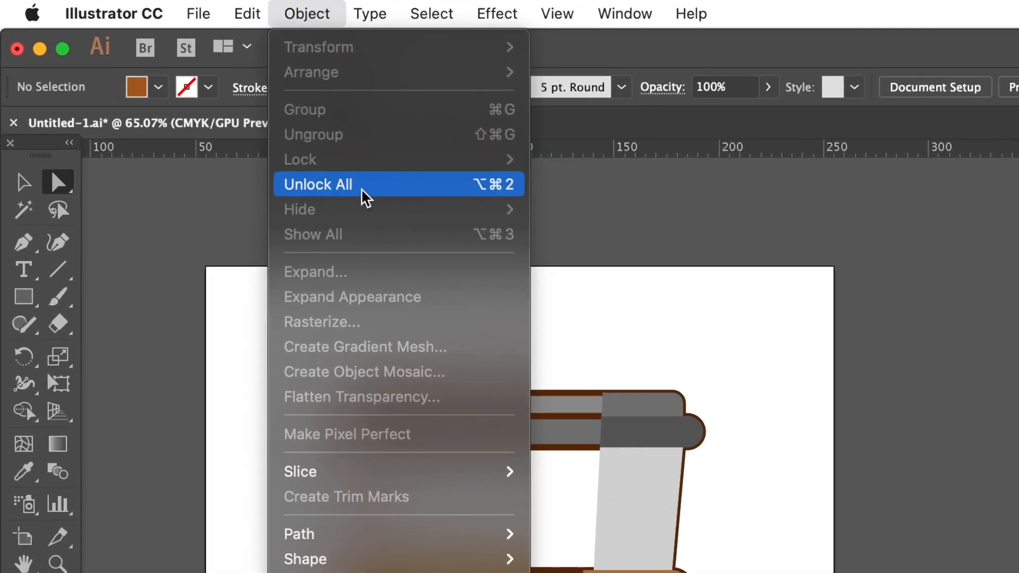
left_click(223, 97)
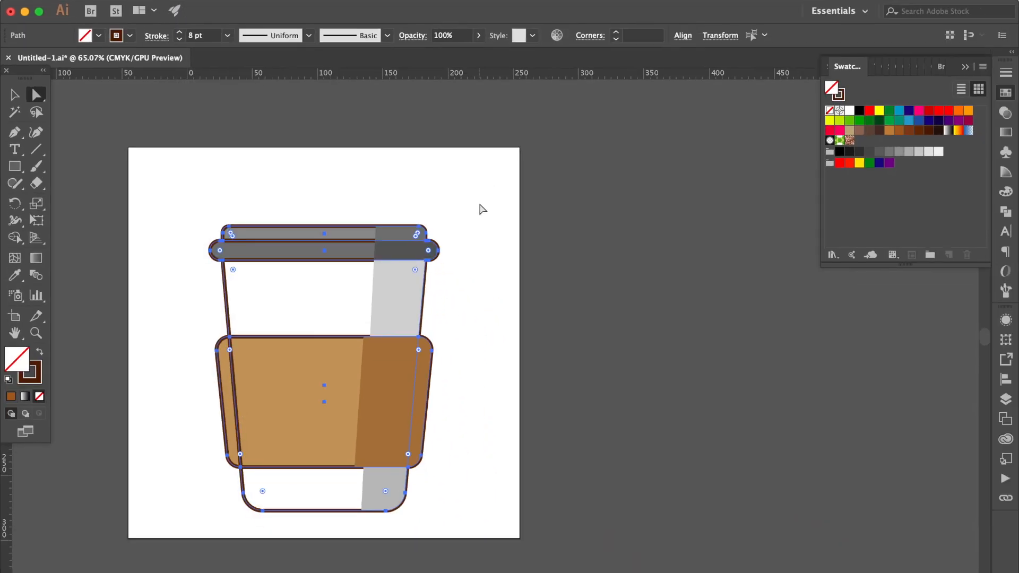
key("super")
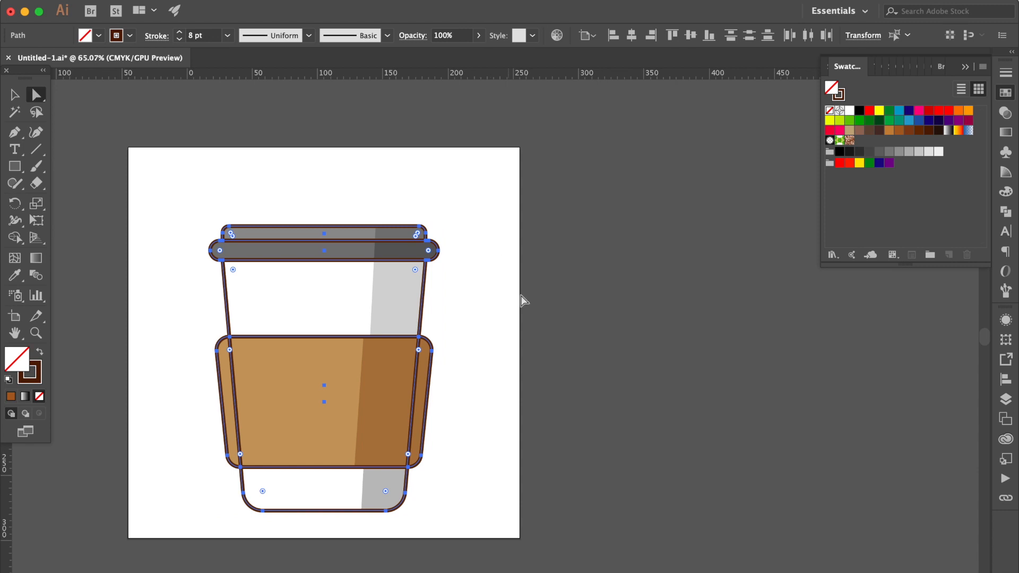
left_click(501, 336)
Bring the sleeve's fill, shadow and outline in front of the cup body outline and save the document
left_click(13, 95)
left_click_drag(437, 322, 424, 368)
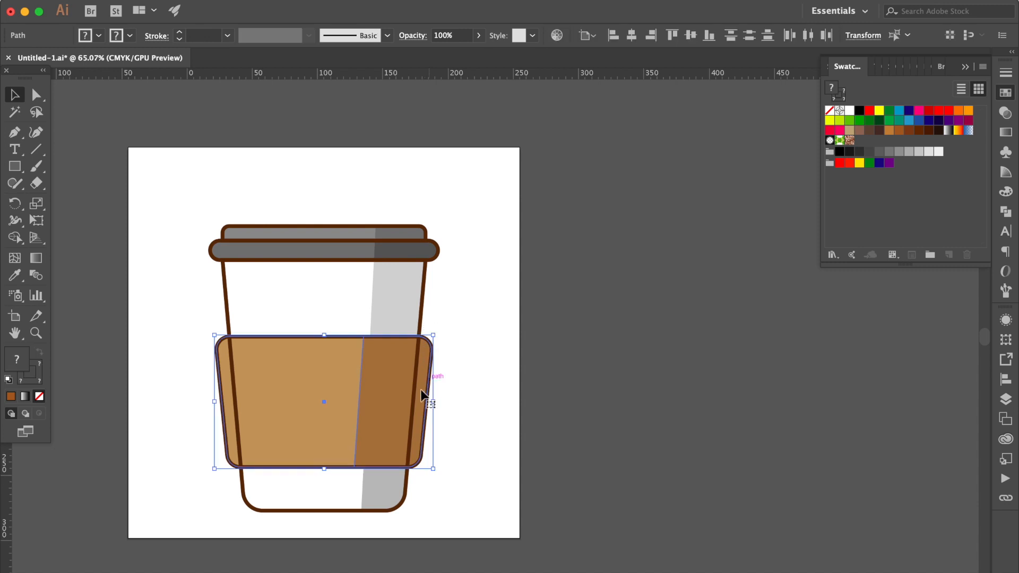
left_click(520, 359)
key("super+s")
Draw an upright ellipse about 26 mm wide and 43 mm tall on the white area beside the cup's sleeve
left_click(15, 167)
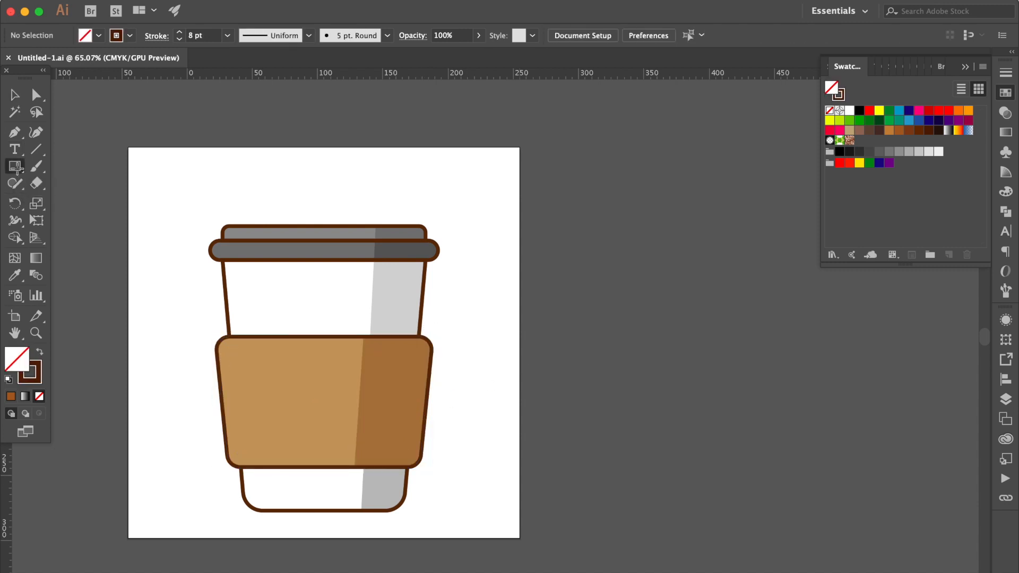
left_click_drag(16, 171, 56, 200)
scroll(445, 344, "up", 5)
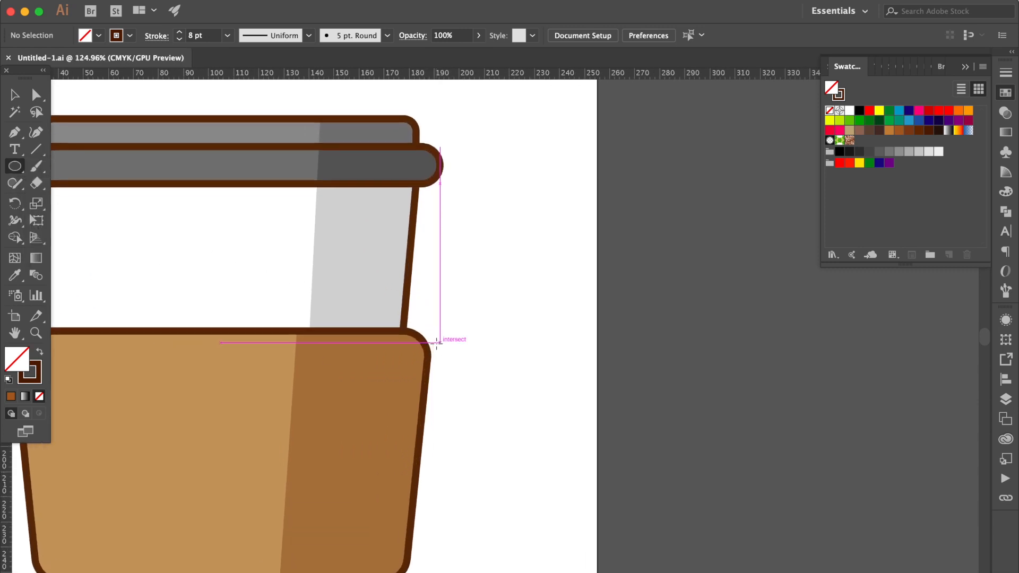
left_click_drag(490, 339, 568, 468)
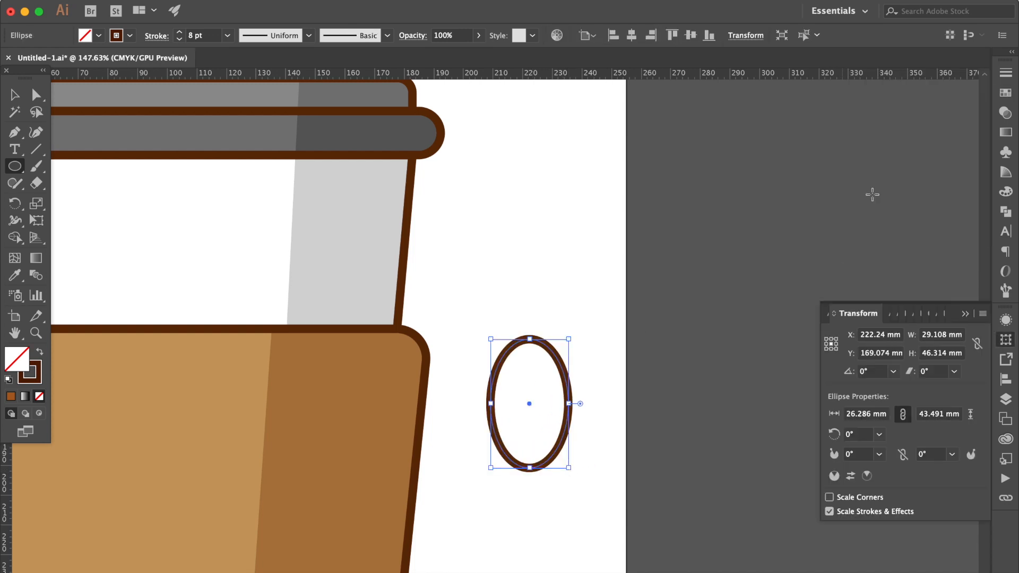
Swap the ellipse's stroke and fill, and set the fill to the brown swatch C=35 M=60 Y=80 K=25
left_click(1005, 113)
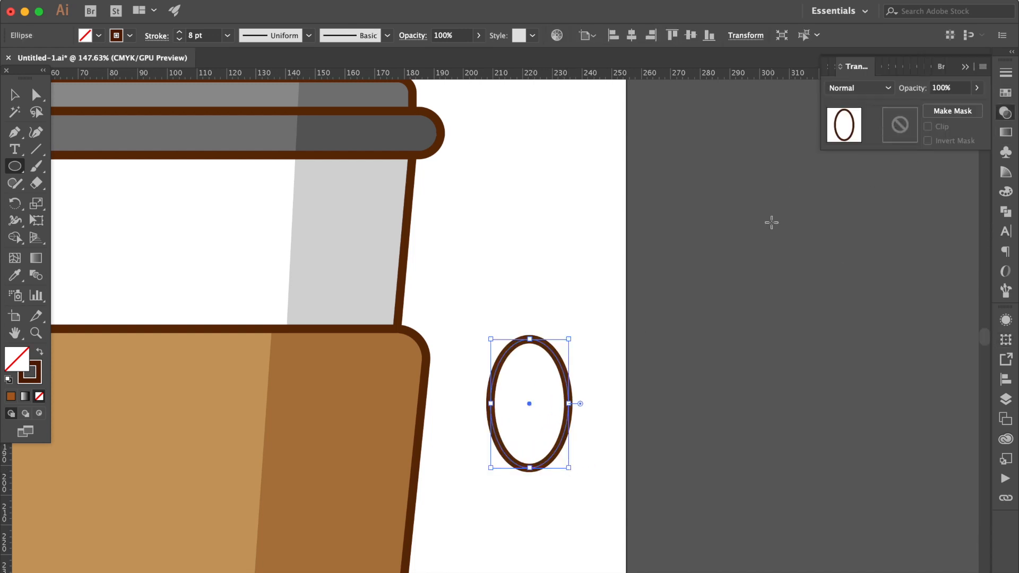
left_click(38, 353)
left_click(1005, 92)
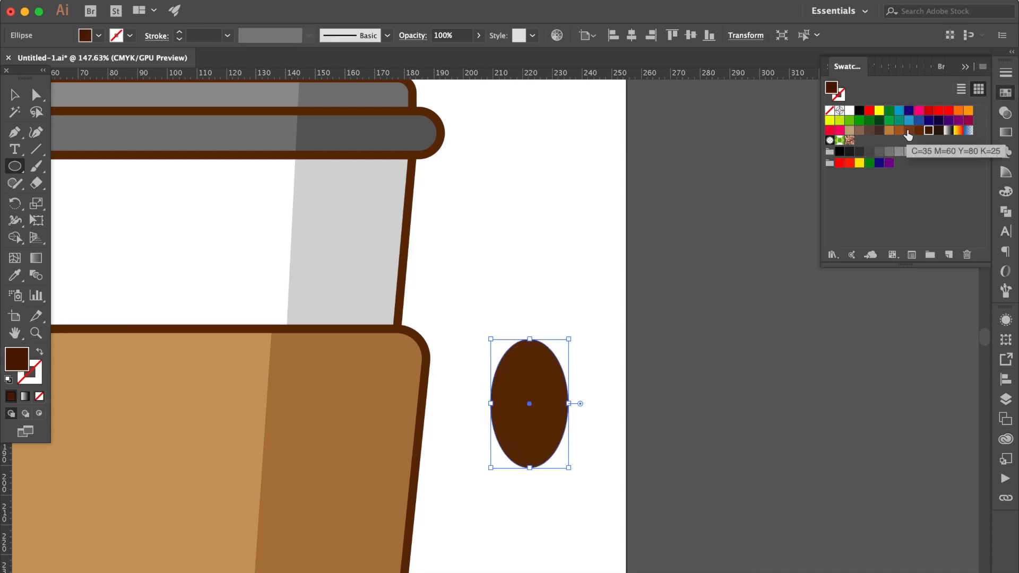
left_click(908, 132)
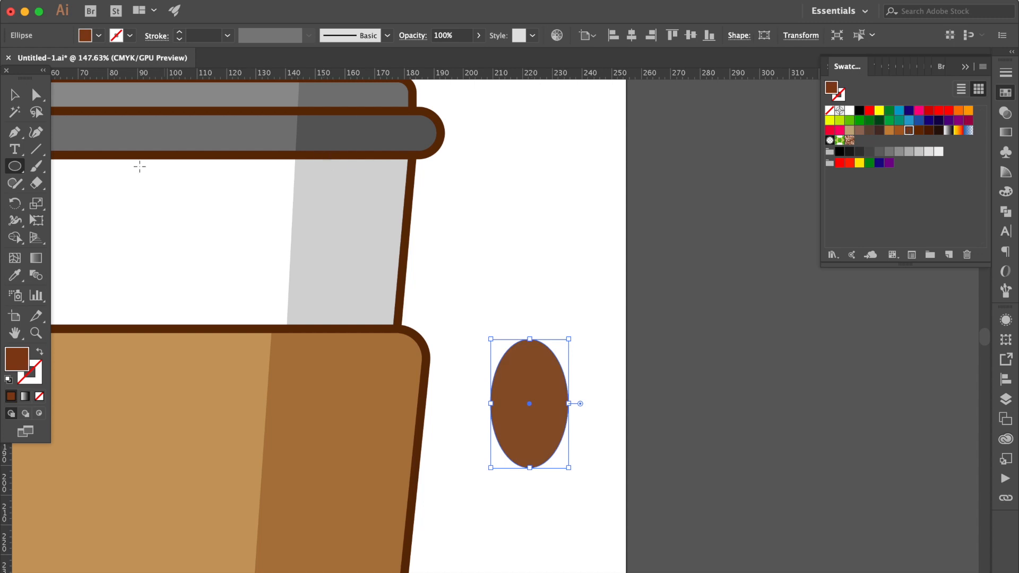
Resize the brown ellipse to be wider and shorter, like a coffee bean, and deselect it
left_click(15, 96)
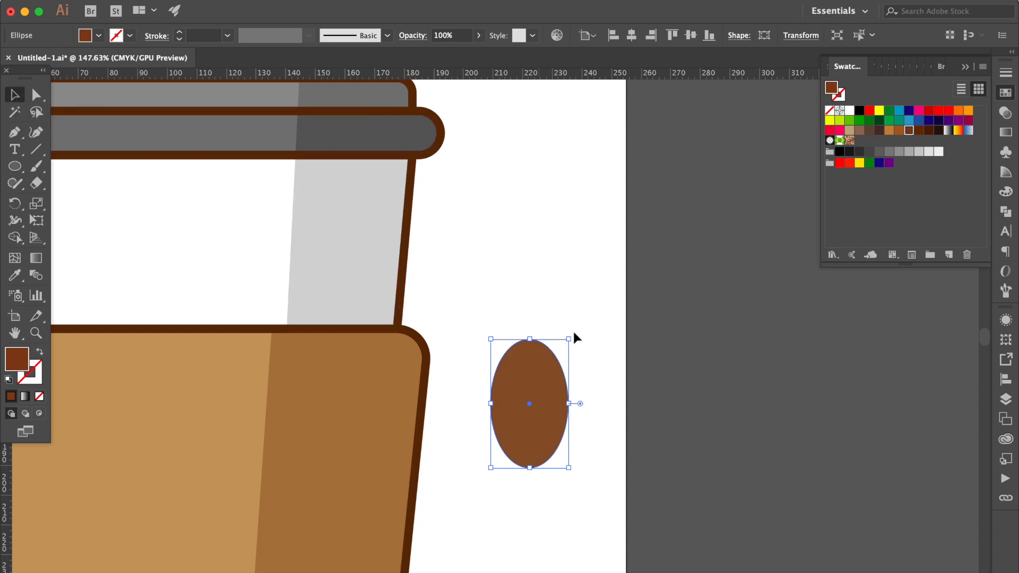
scroll(591, 363, "up", 3)
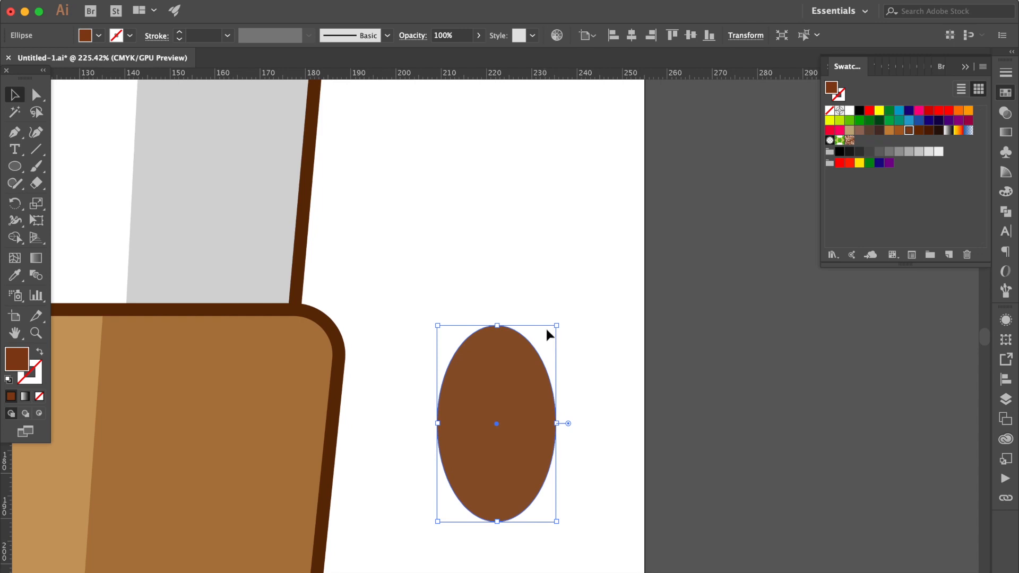
left_click_drag(558, 327, 566, 346)
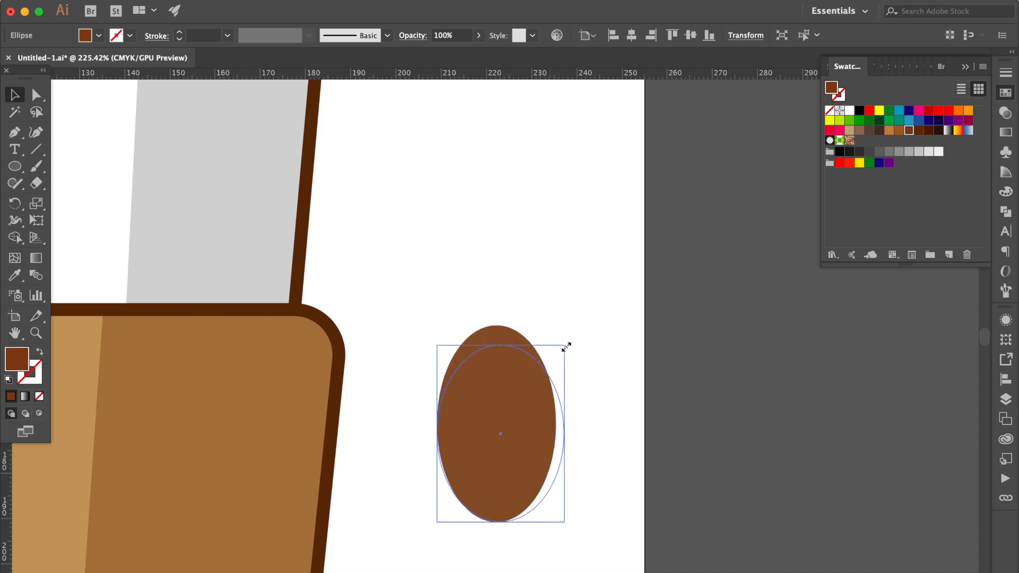
scroll(566, 347, "down", 2)
left_click(575, 328)
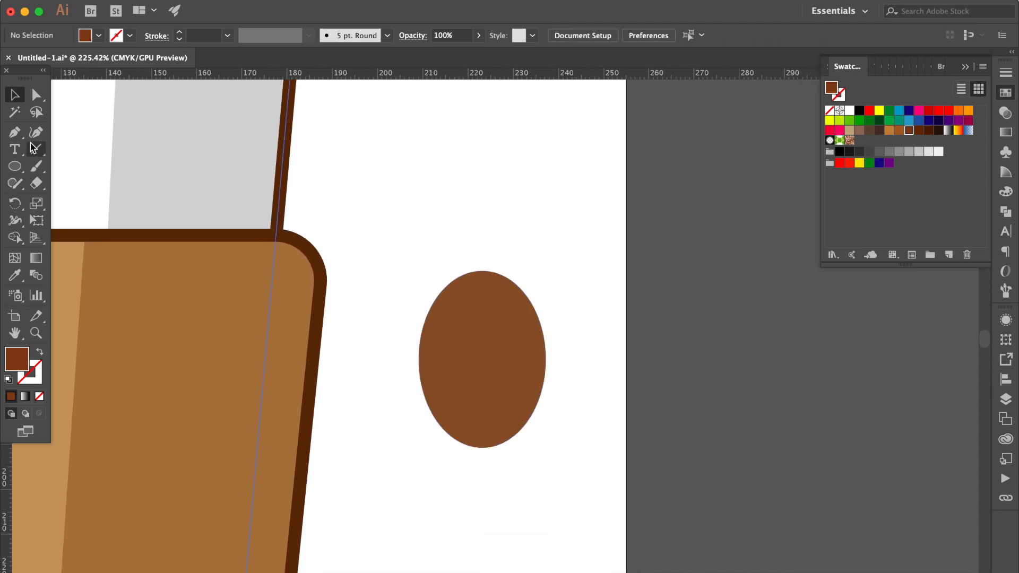
Paint a wavy line from the ellipse's center to its bottom edge with the Paintbrush and set its stroke to C=40 M=70 Y=100 K=50
left_click(36, 166)
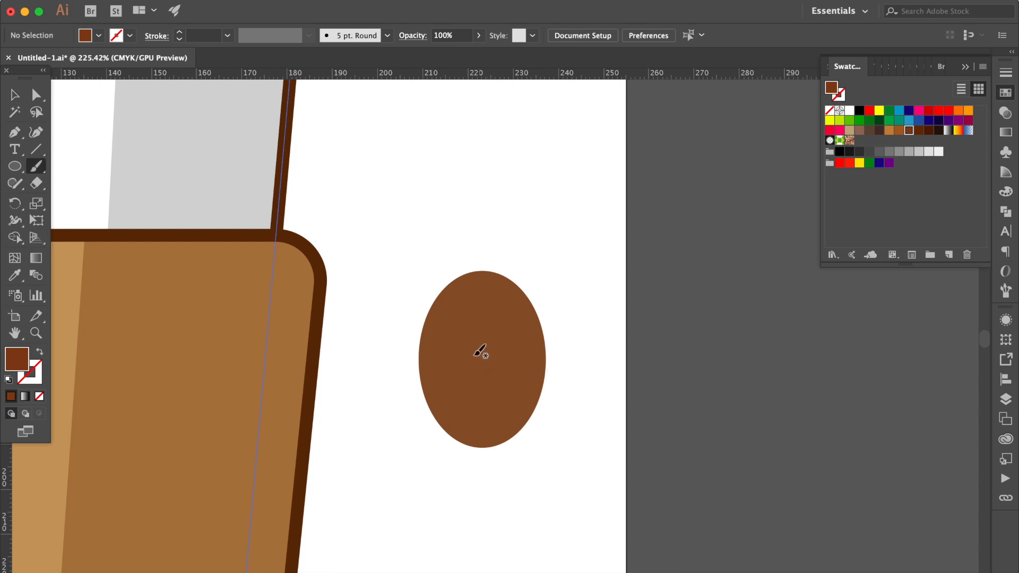
mouse_move(472, 346)
left_mouse_down()
mouse_move(481, 365)
mouse_move(471, 420)
mouse_move(484, 446)
left_mouse_up()
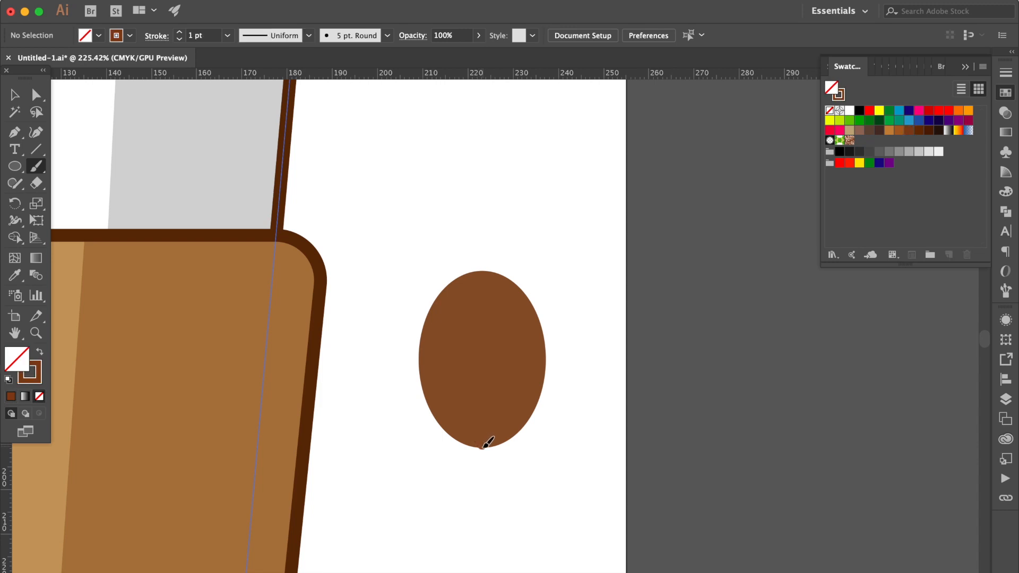
left_click(15, 95)
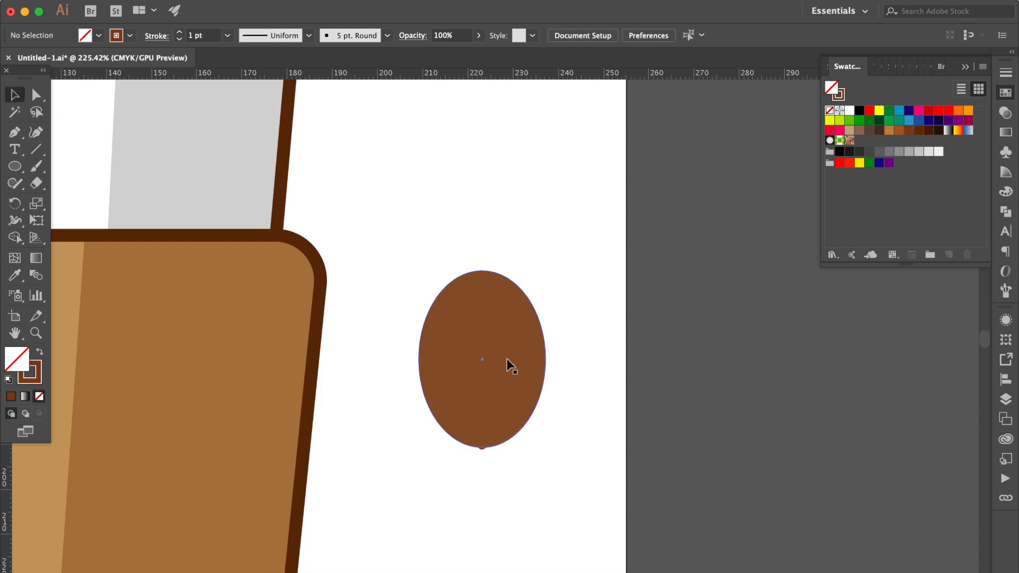
left_click(481, 368)
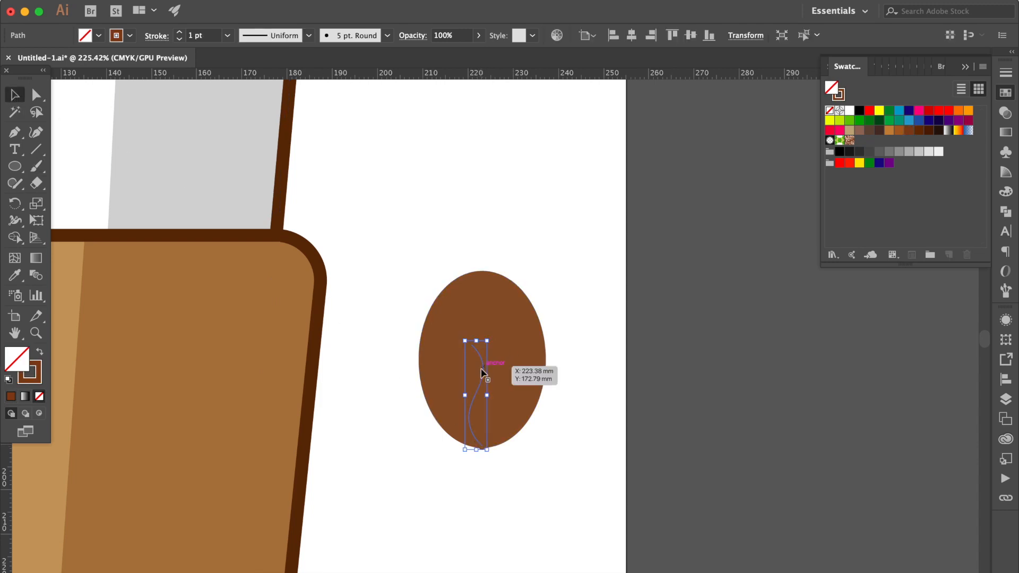
left_click(38, 383)
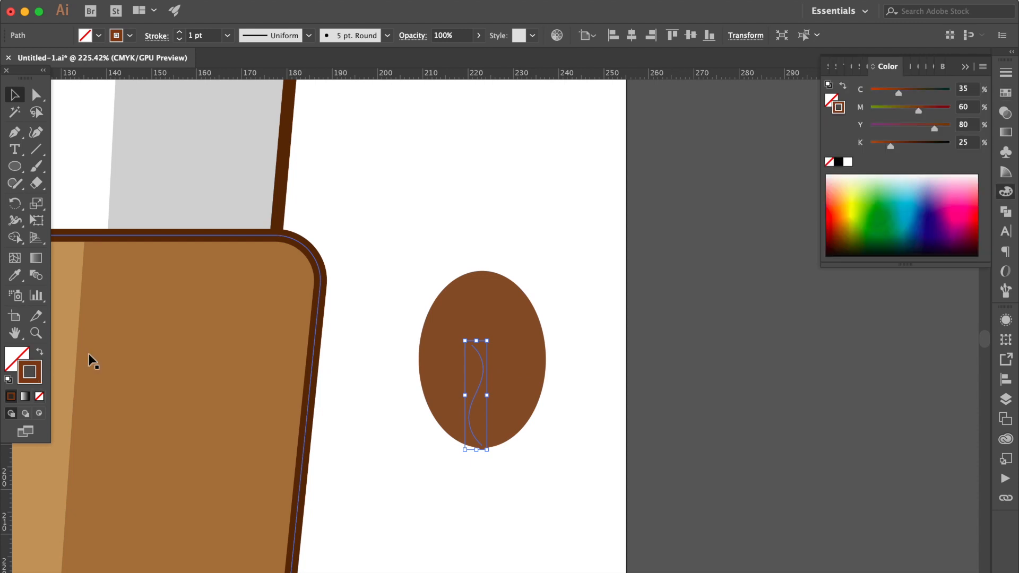
left_click(1007, 94)
left_click(928, 131)
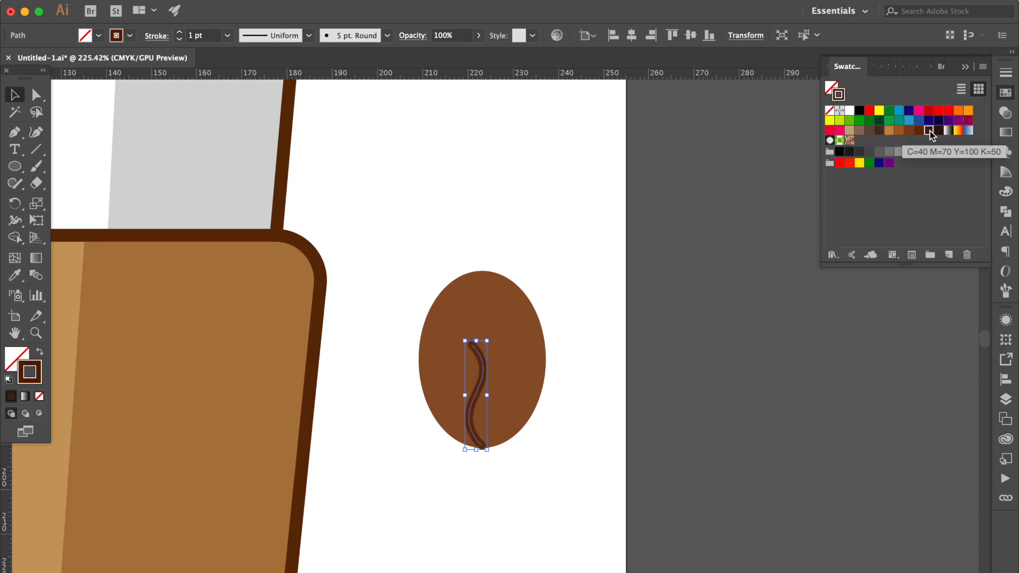
Give the wavy line the Basic brush with a tapered width profile flipped along the path, and set its weight to 6 pt
left_click(942, 69)
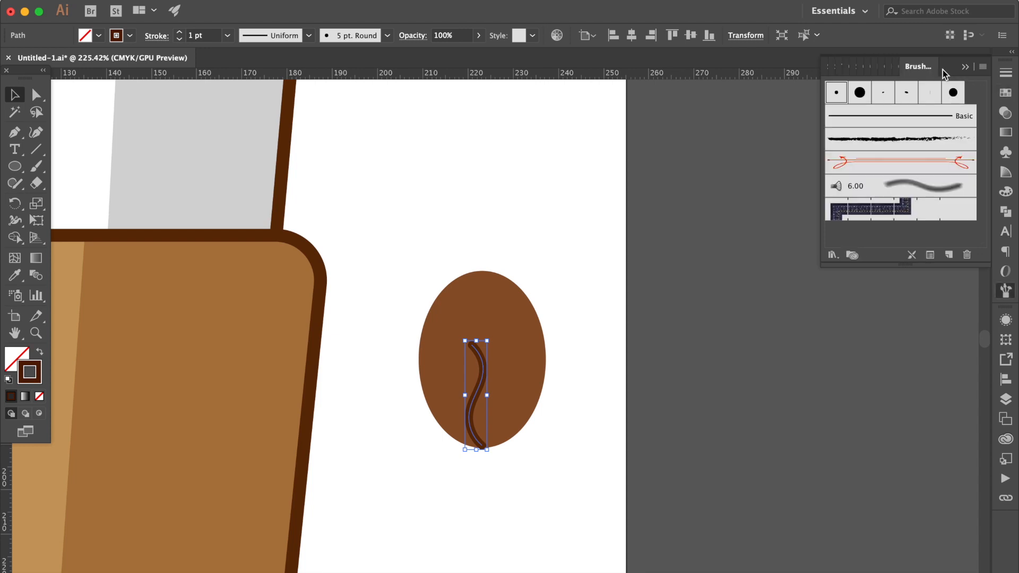
left_click(898, 119)
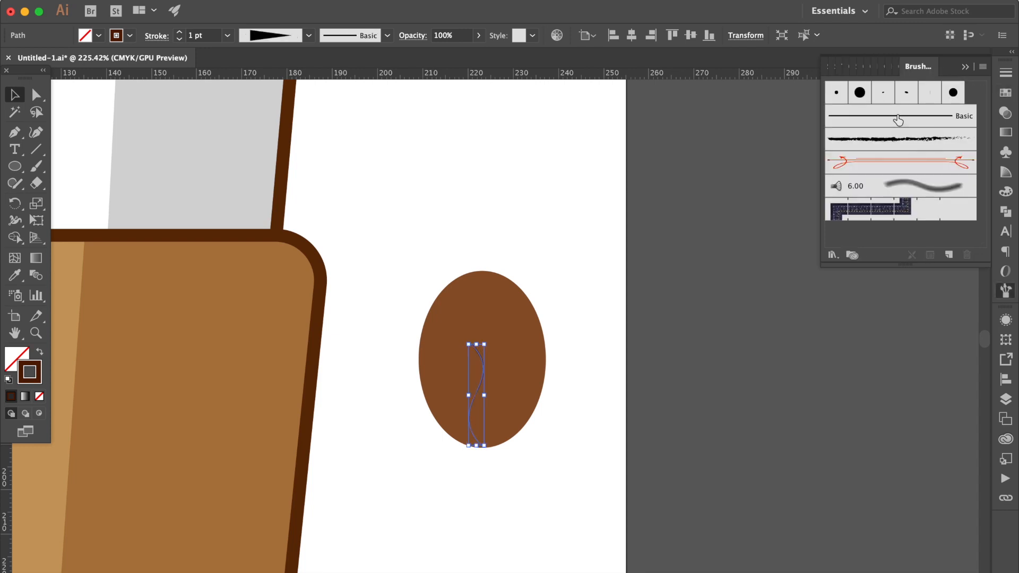
left_click(1003, 74)
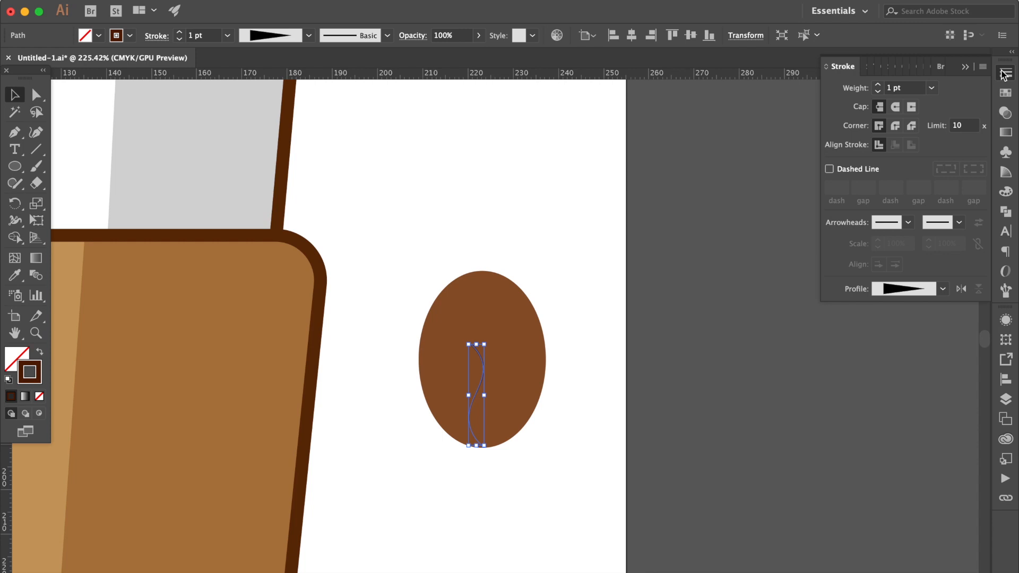
left_click(963, 288)
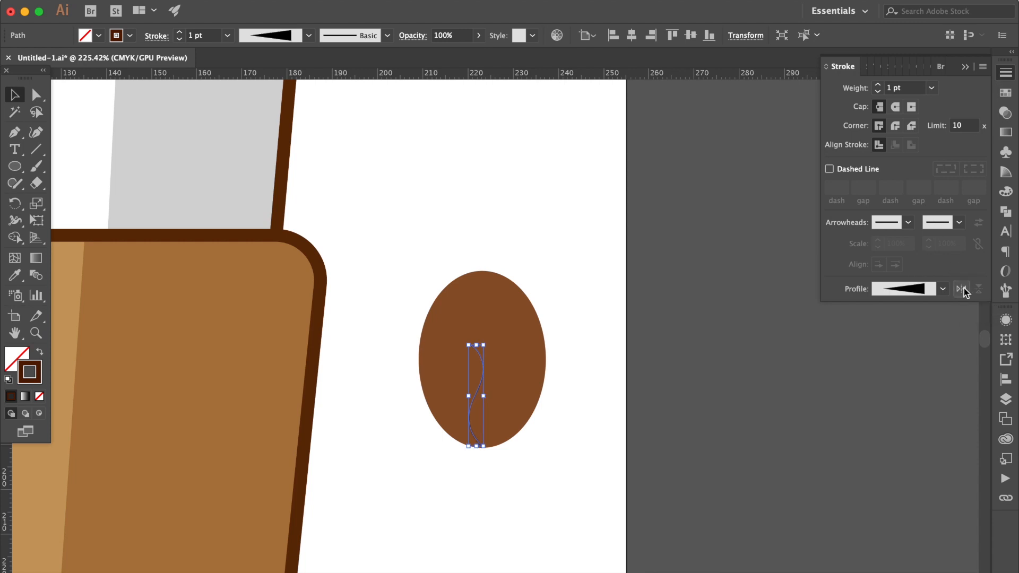
left_click(931, 88)
left_click(950, 227)
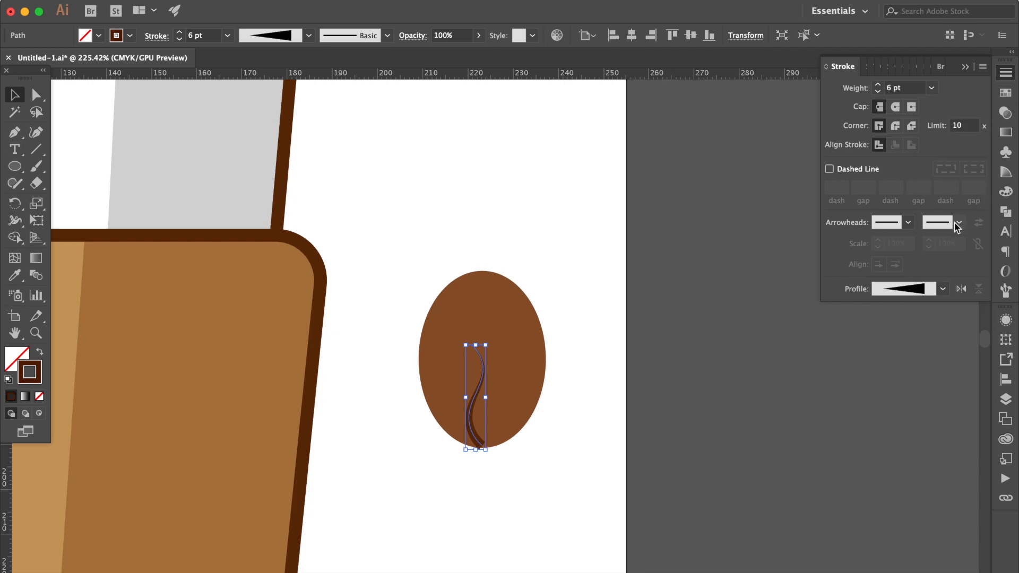
left_click(730, 297)
Make two overlapping copies of the brown ellipse beside the bean and rotate the front one slightly clockwise about its bottom anchor
left_click(497, 310)
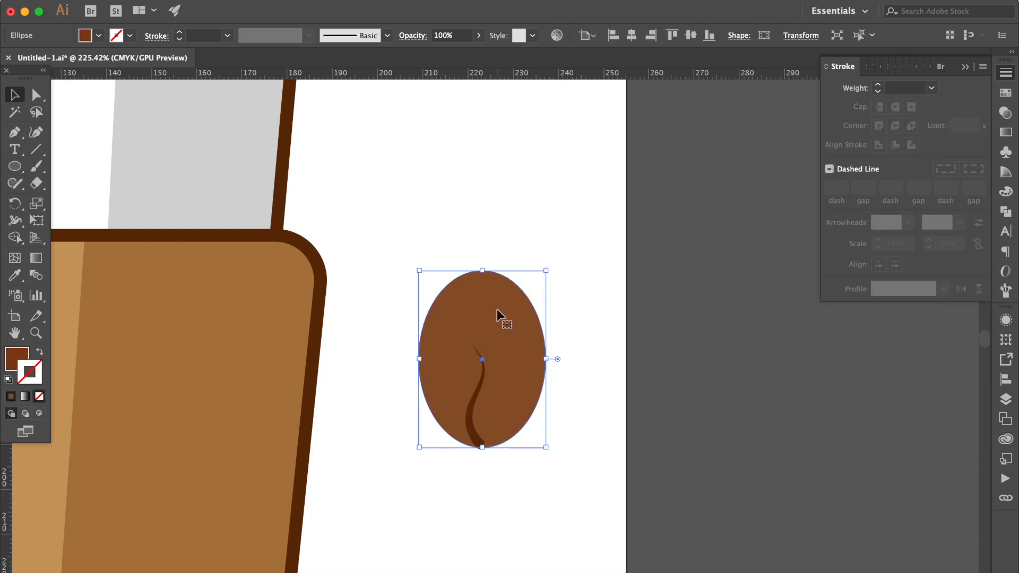
left_click_drag(505, 330, 586, 355)
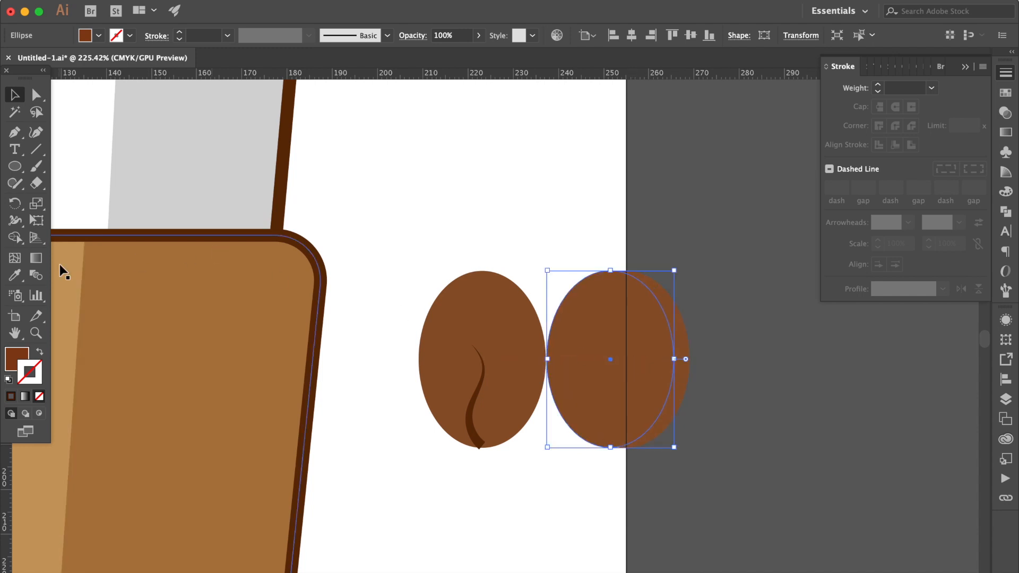
left_click(15, 206)
left_click(610, 447)
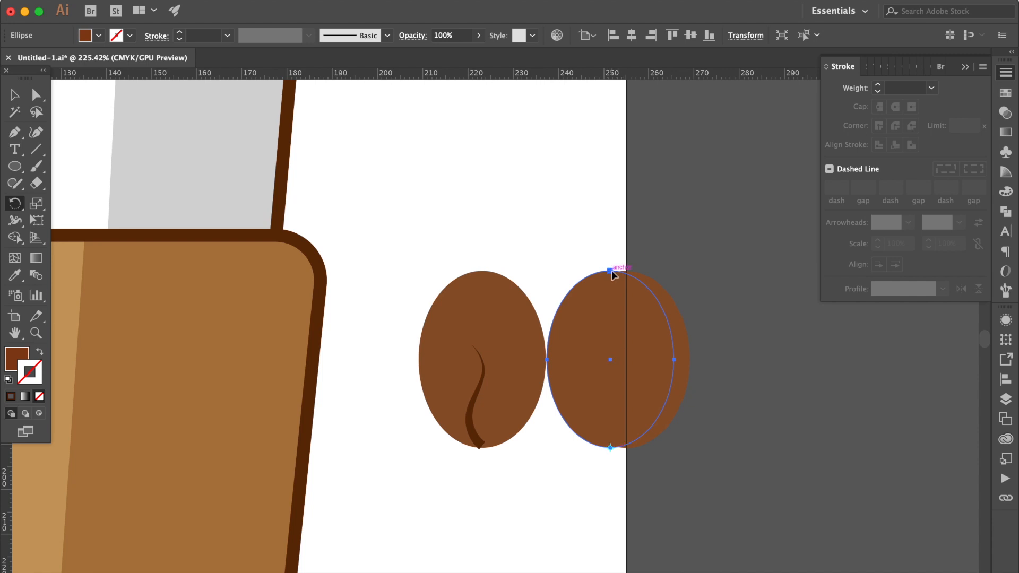
left_click_drag(612, 273, 633, 274)
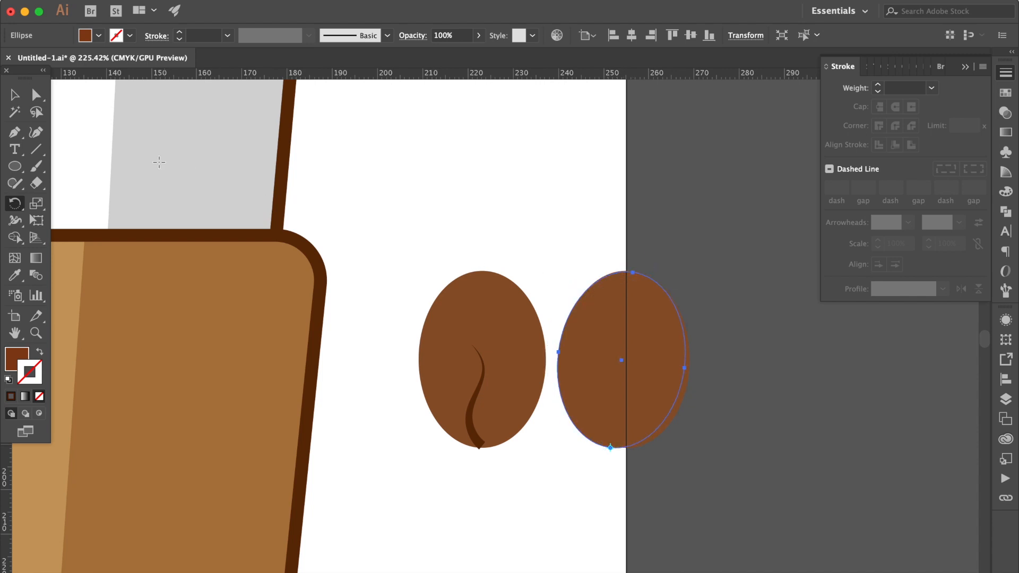
left_click(18, 97)
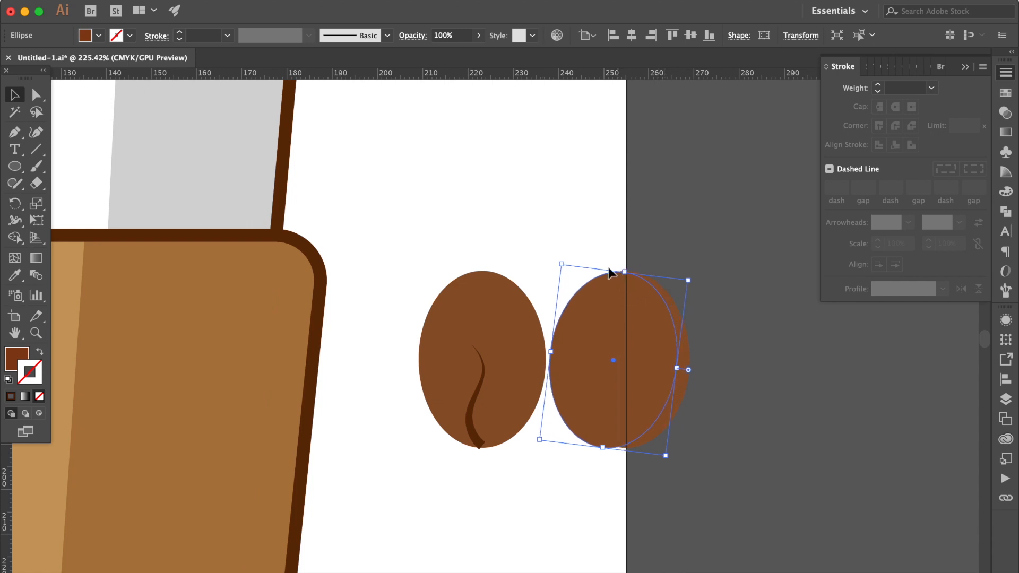
Enlarge the rotated copy slightly and trim both copies with the Shape Builder tool, keeping only the thin crescent on the right
left_click_drag(561, 262, 554, 251)
left_click(711, 333)
left_click_drag(711, 333, 652, 367)
left_click(15, 238)
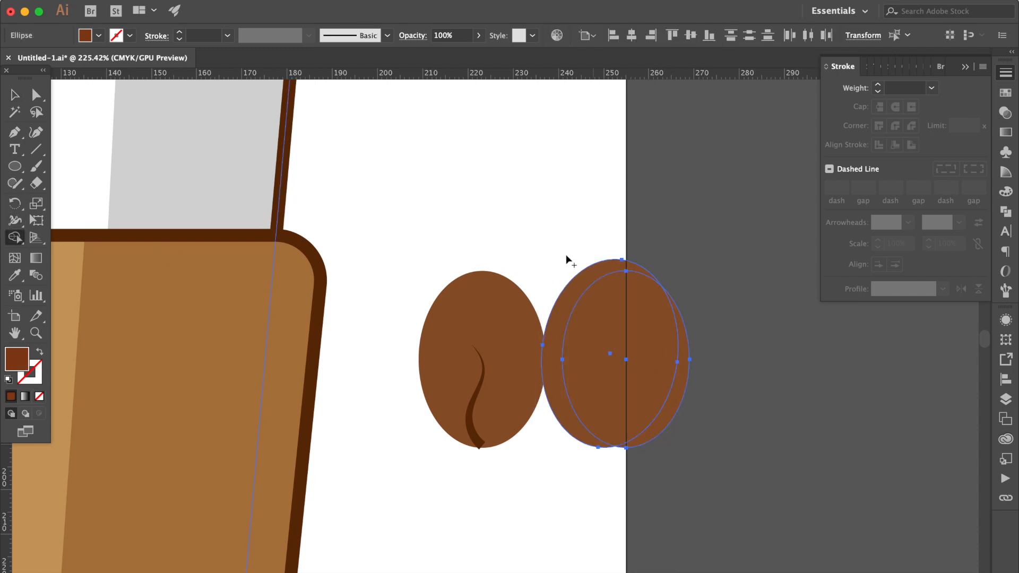
left_click_drag(593, 246, 618, 350)
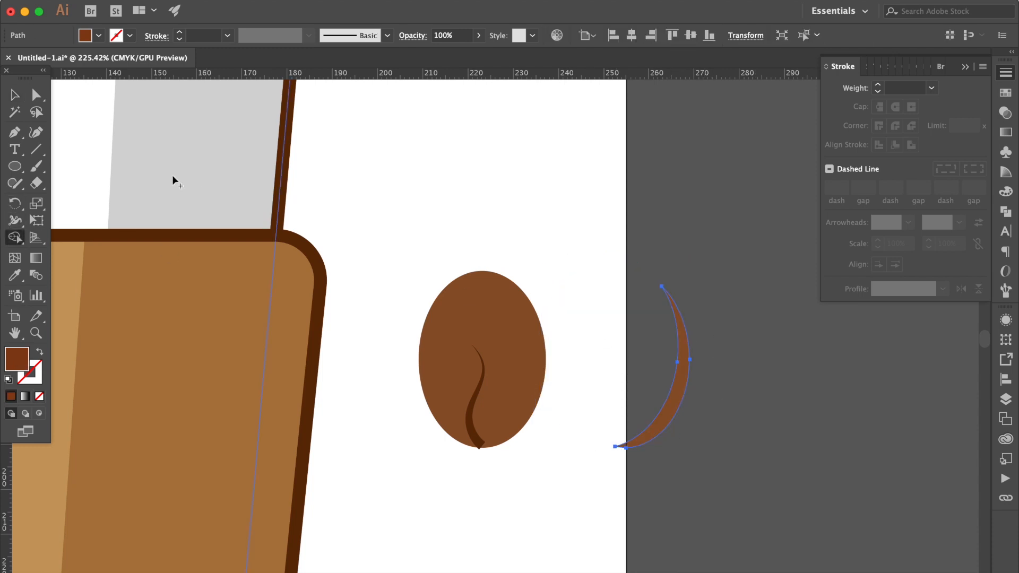
Move the crescent onto the bean's right edge and fill it with the next lighter brown swatch
left_click(15, 95)
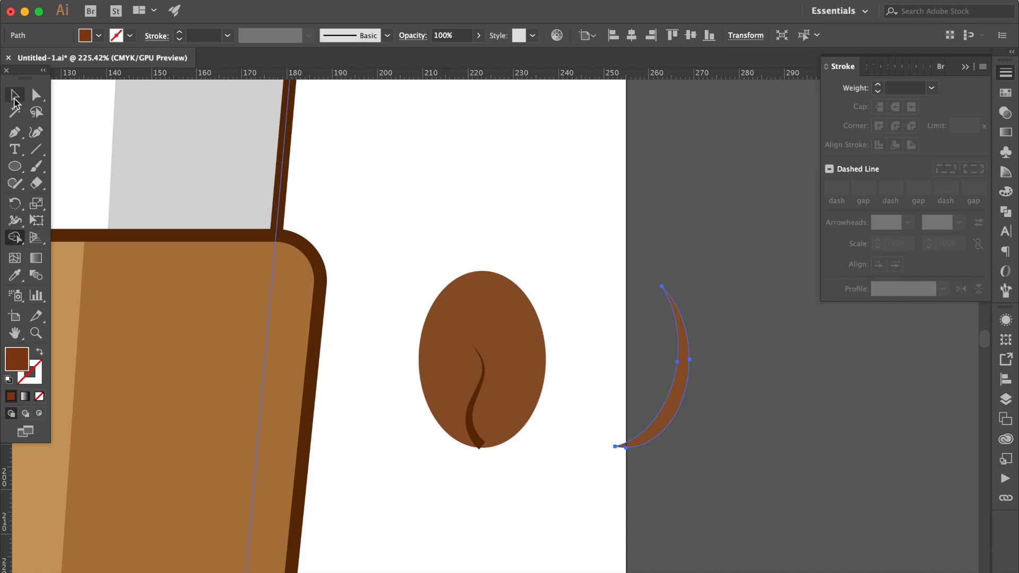
left_click(522, 260)
left_click_drag(690, 369, 548, 370)
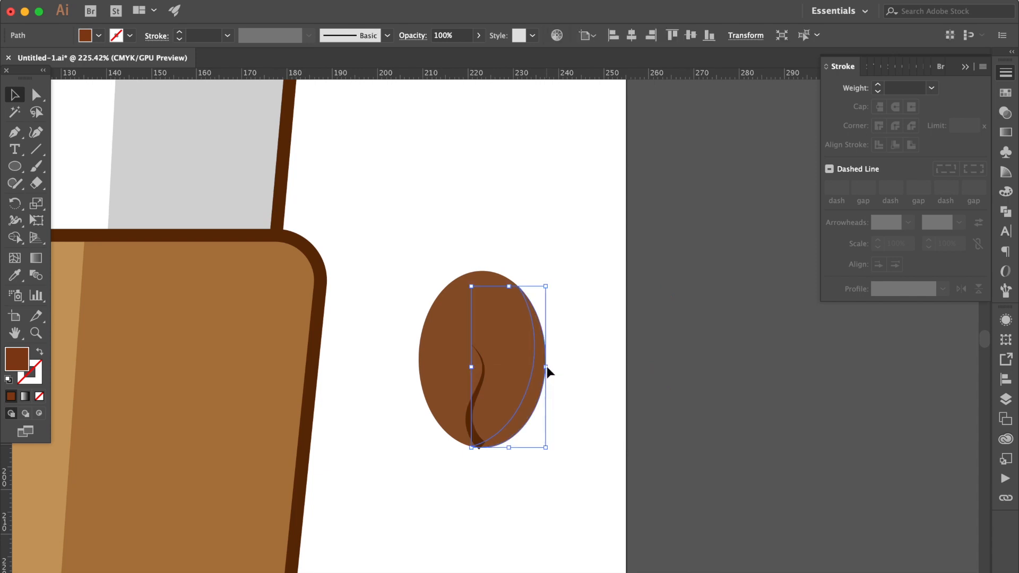
left_click(1004, 92)
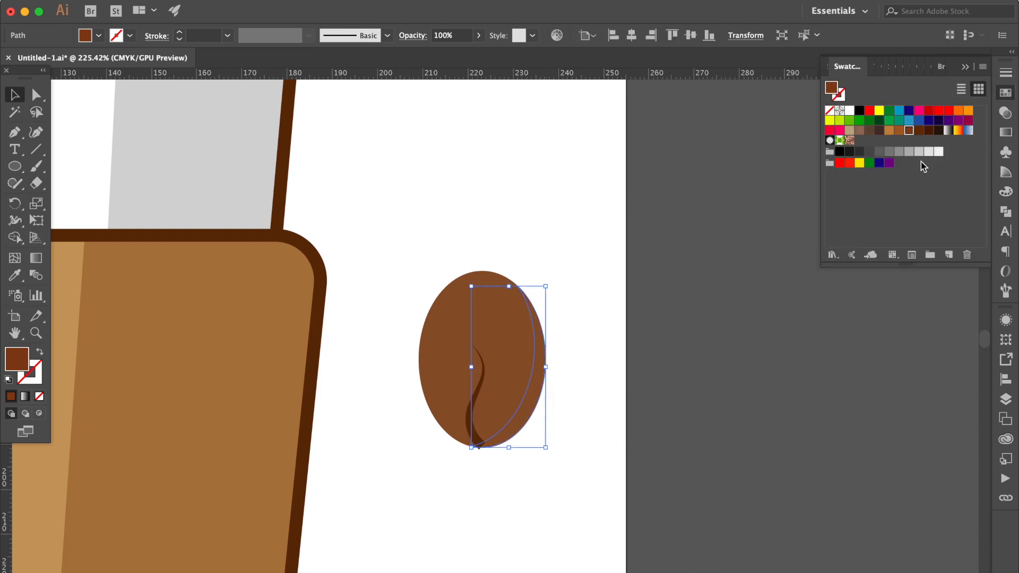
left_click(898, 131)
left_click(647, 210)
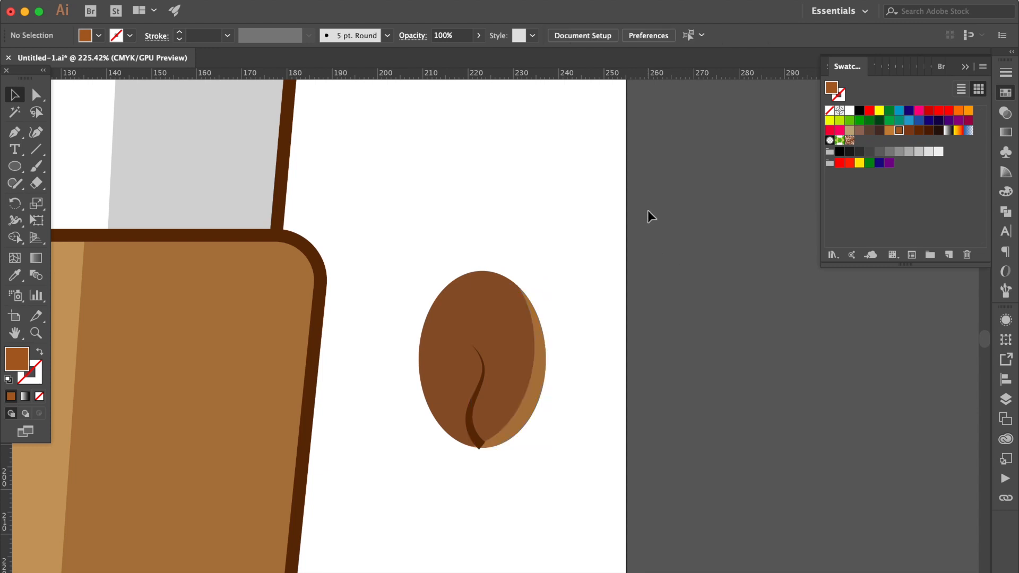
Copy the bean's ellipse in front, swap its fill and stroke, and set the stroke to C=40 M=70 Y=100 K=50
left_click(500, 289)
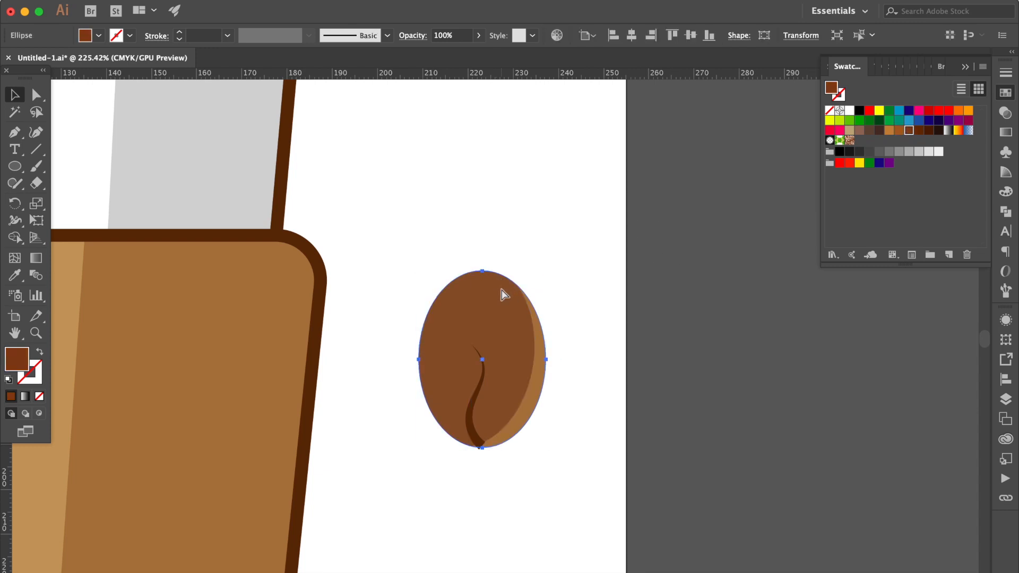
key("super+c")
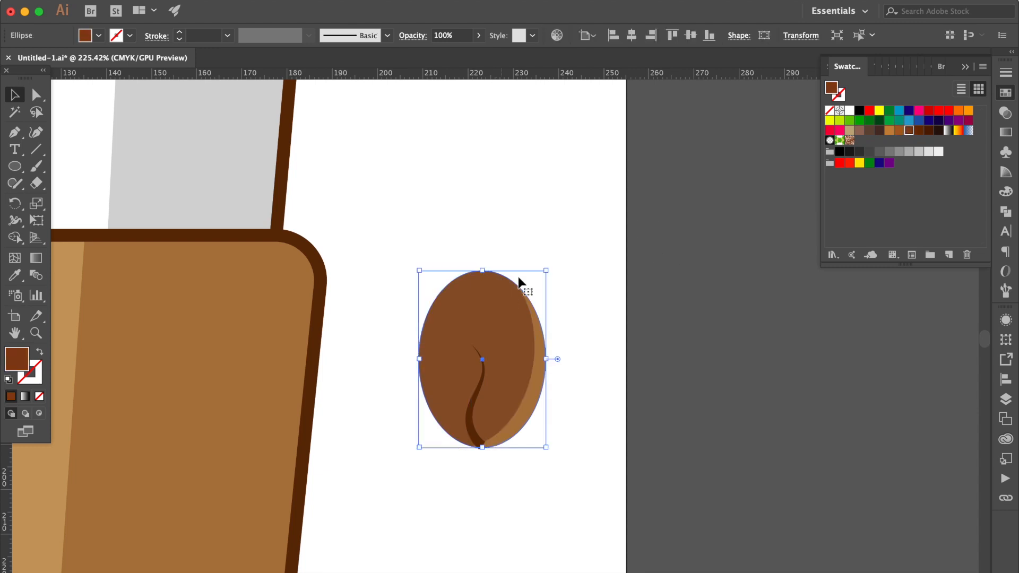
left_click(40, 352)
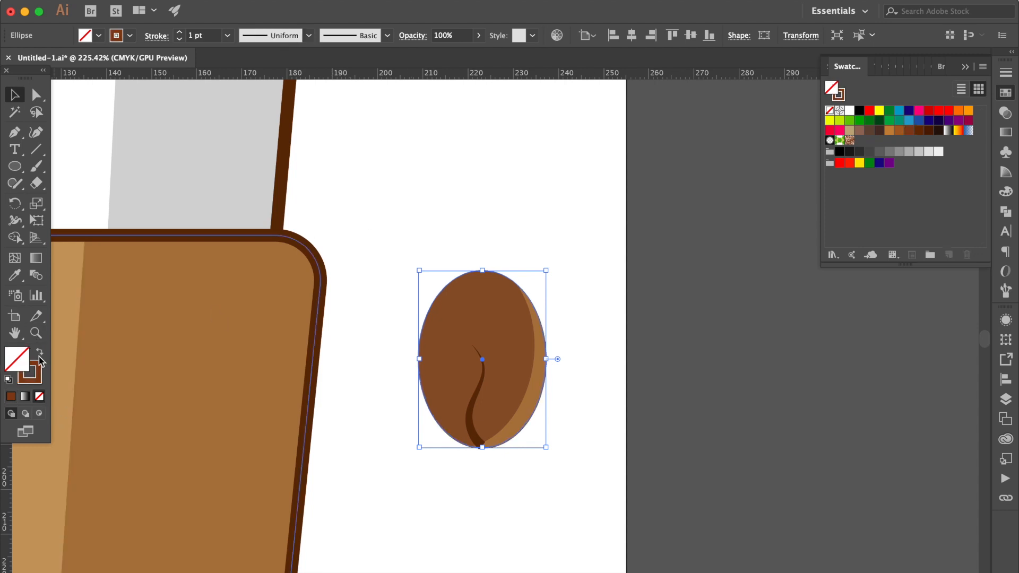
left_click(39, 376)
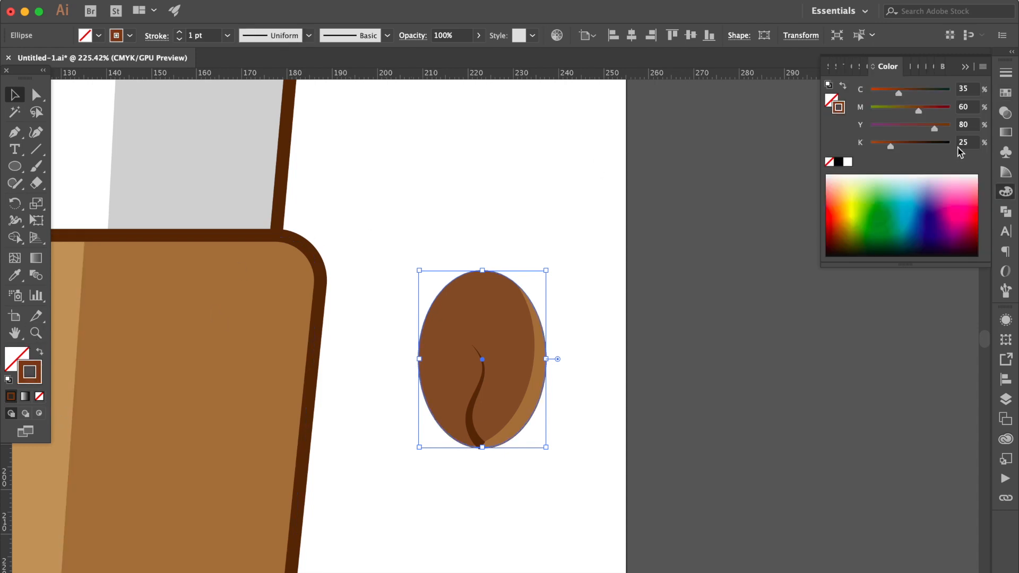
left_click(1006, 92)
left_click(928, 130)
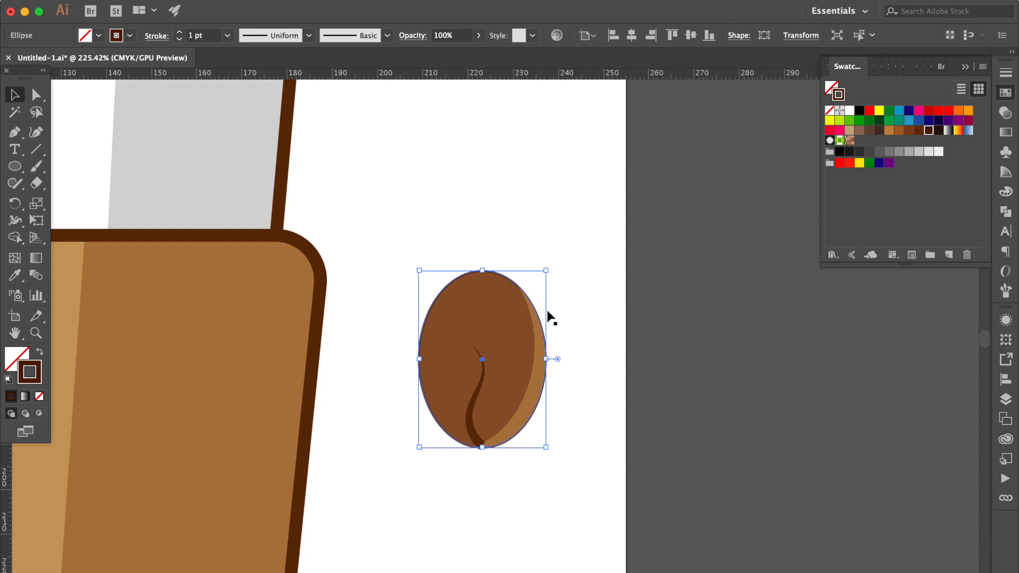
Set the bean outline's stroke weight to 5 pt and deselect it
left_click(1006, 72)
left_click(928, 91)
left_click(902, 220)
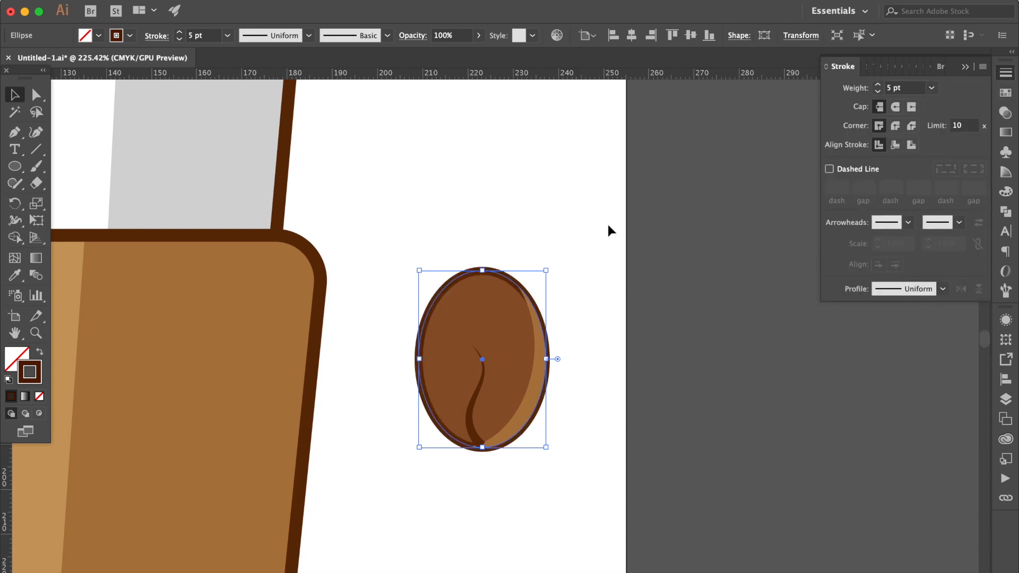
left_click(606, 283)
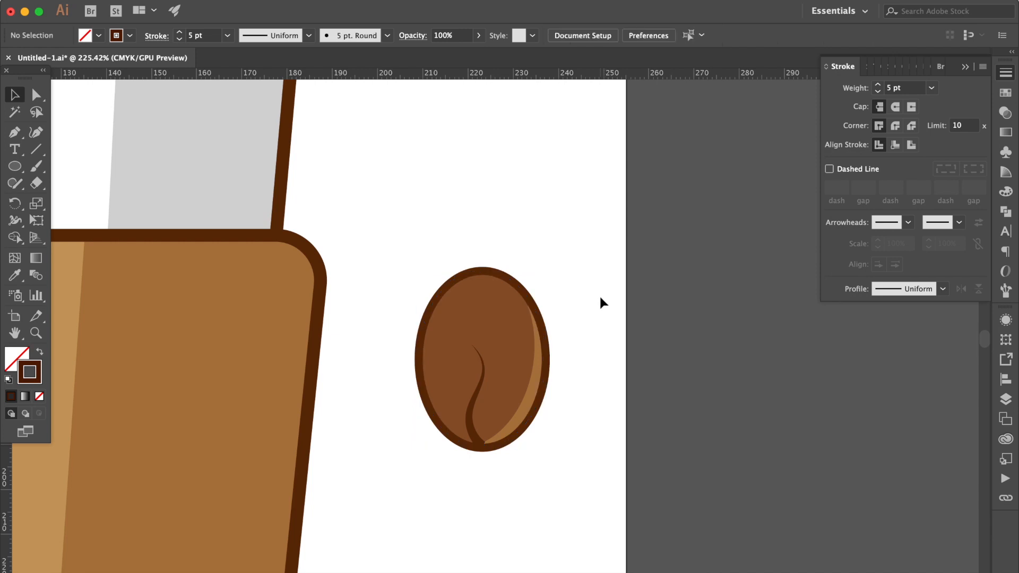
Nudge the light brown crescent slightly left inside the bean's outline
left_click(528, 374)
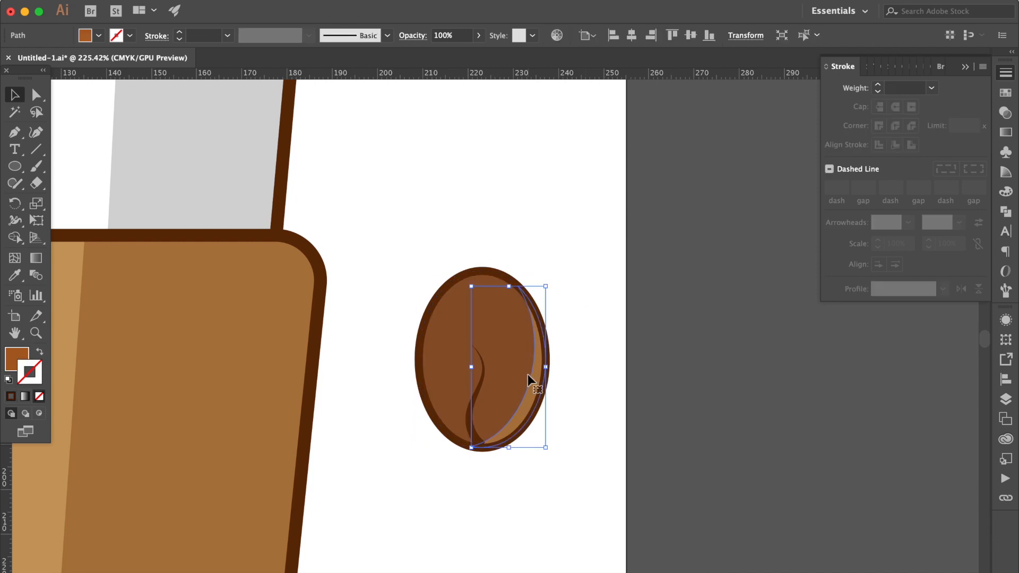
key("Left")
key("Left")
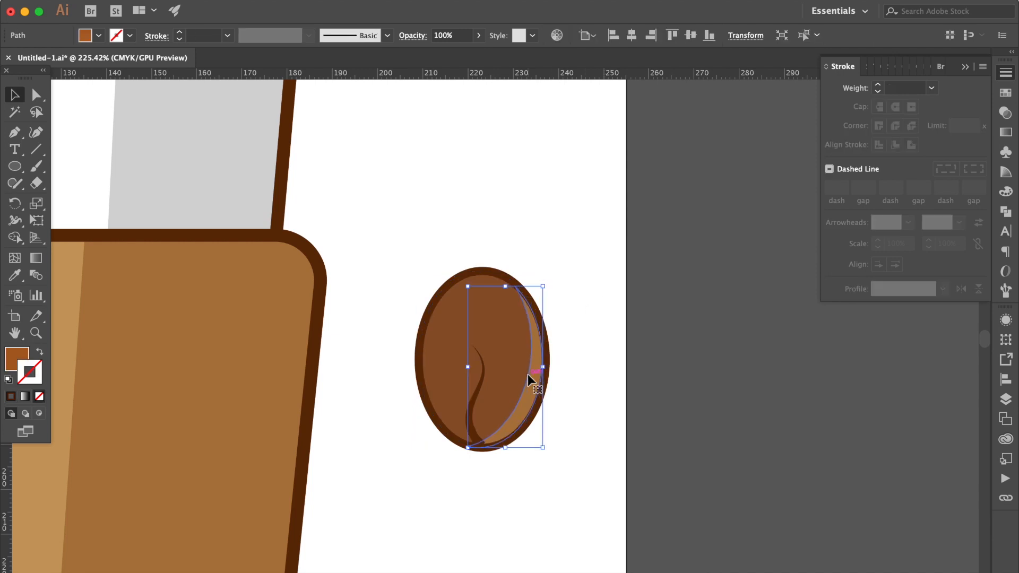
left_click(593, 368)
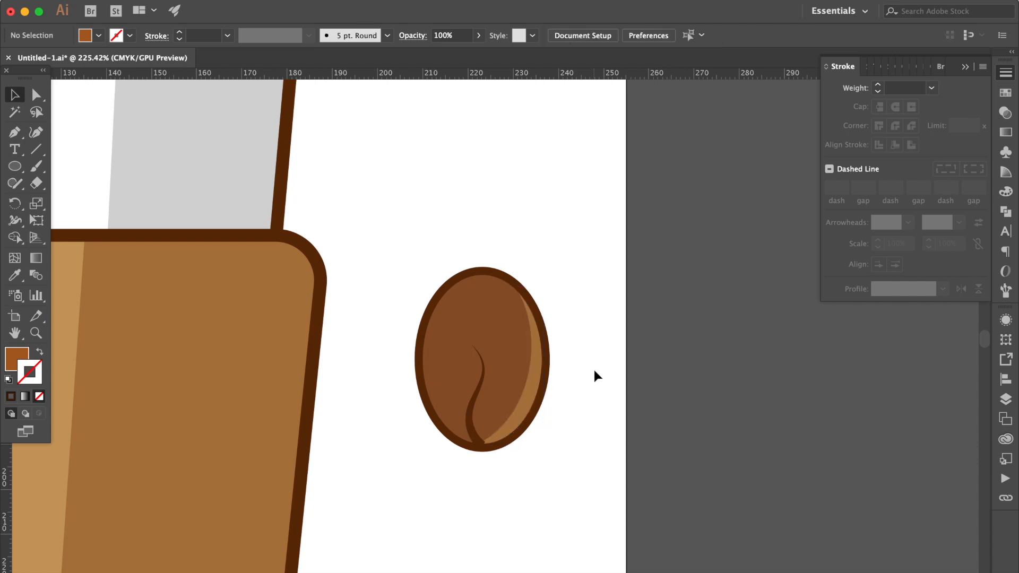
Nudge the wavy crease slightly right and down so its lower end merges with the bean's outline
left_click(470, 409)
left_click(578, 467)
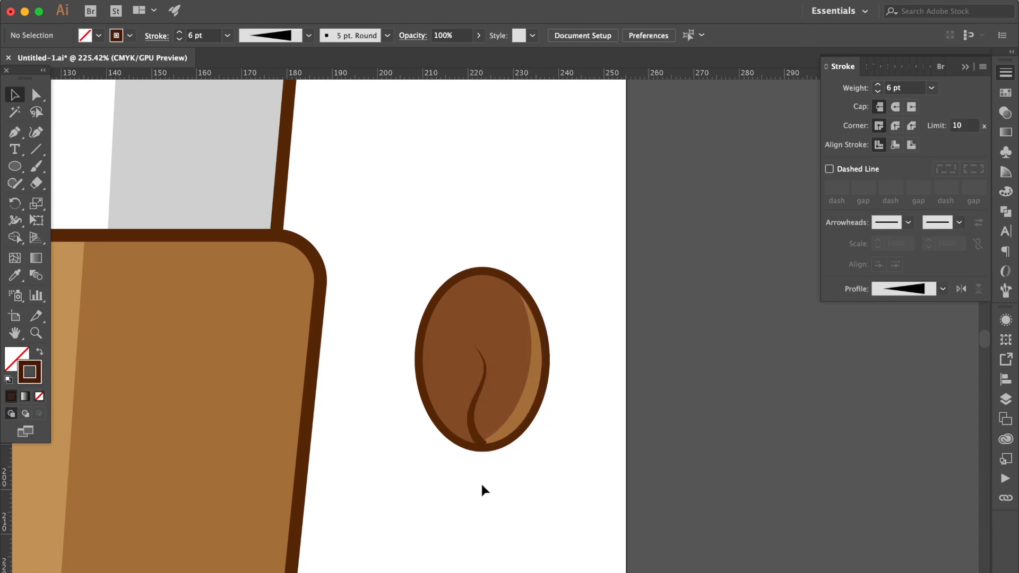
scroll(481, 482, "up", 8)
left_click(455, 262)
key("Down")
left_click(544, 405)
scroll(544, 405, "down", 1)
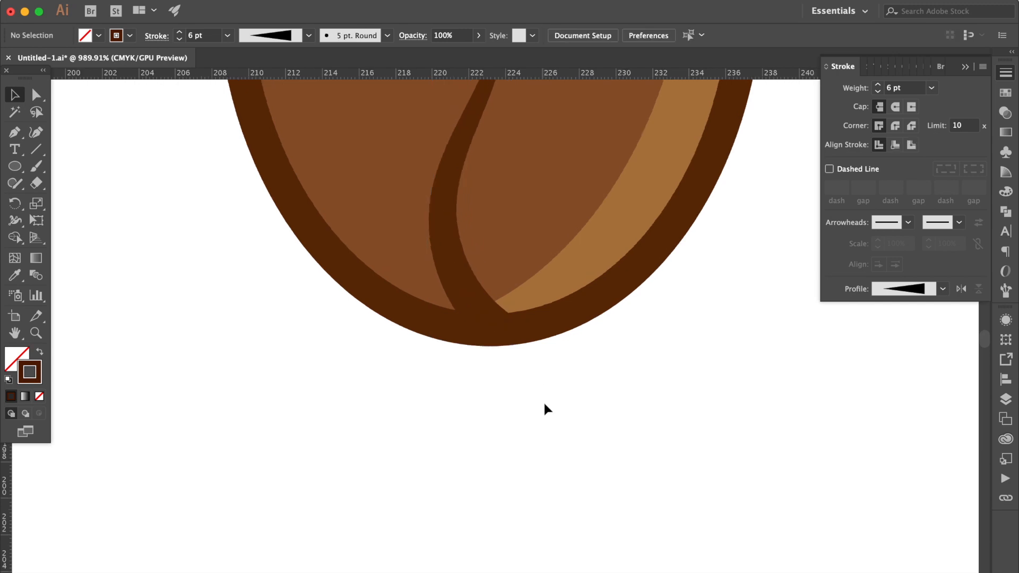
scroll(544, 405, "down", 6)
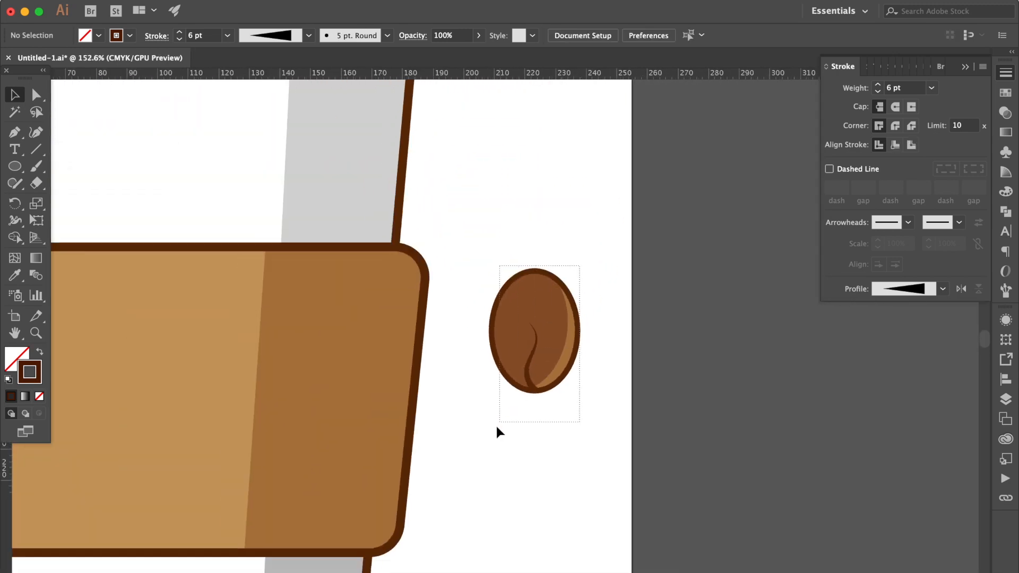
Group all parts of the bean and place a copy partly overlapping it on the right
left_click_drag(496, 427, 497, 428)
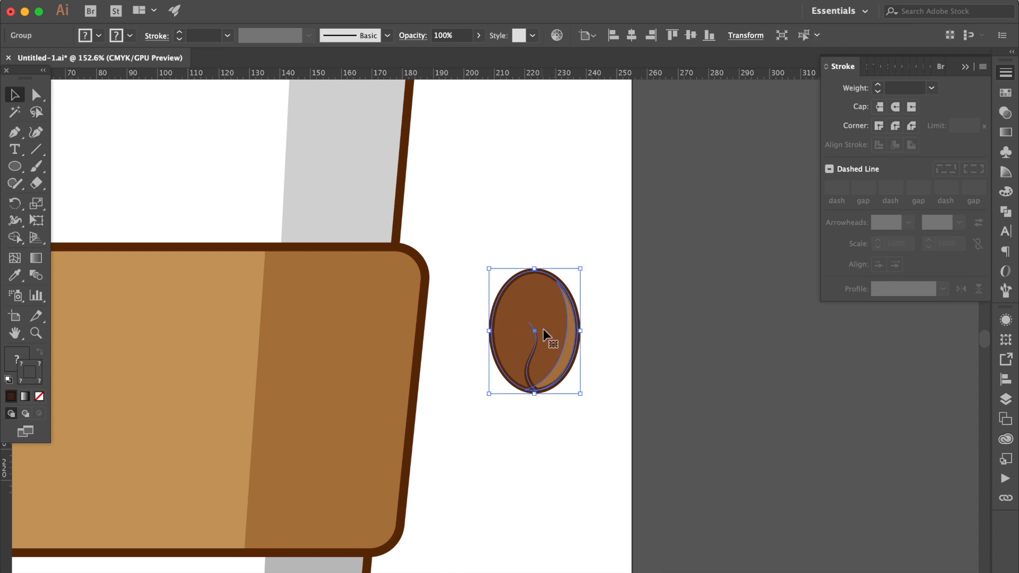
left_click_drag(547, 339, 583, 336)
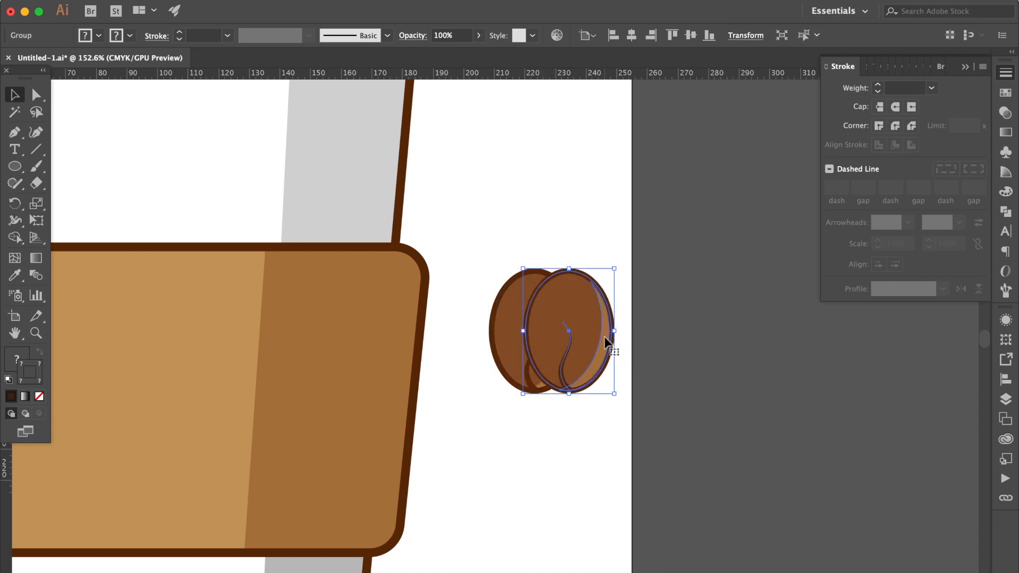
key("super+shift+a")
Rotate the rear bean counterclockwise by about 45 degrees, and shift it left and down so it peeks out behind the front bean
left_click(509, 291)
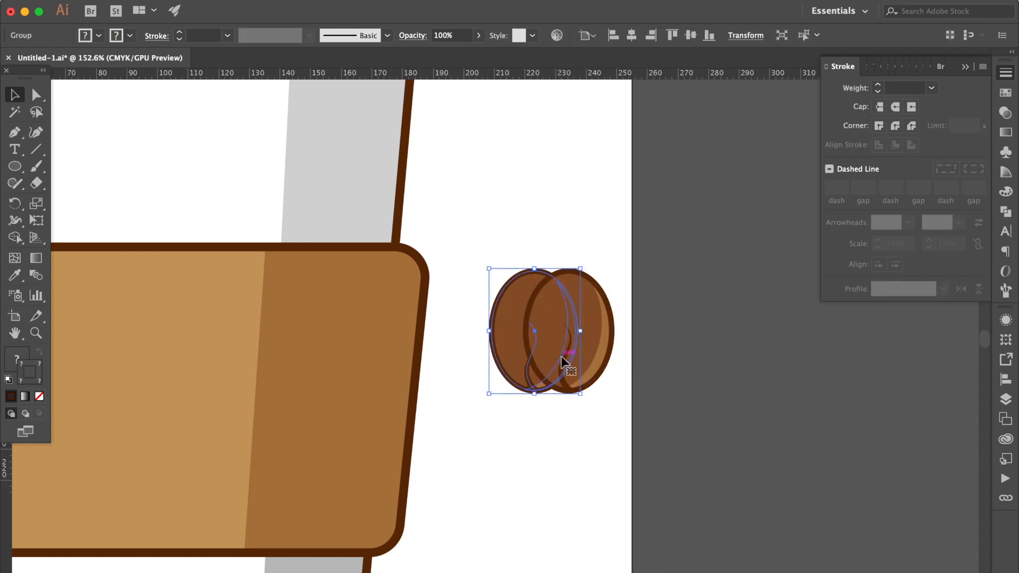
left_click_drag(589, 385, 606, 334)
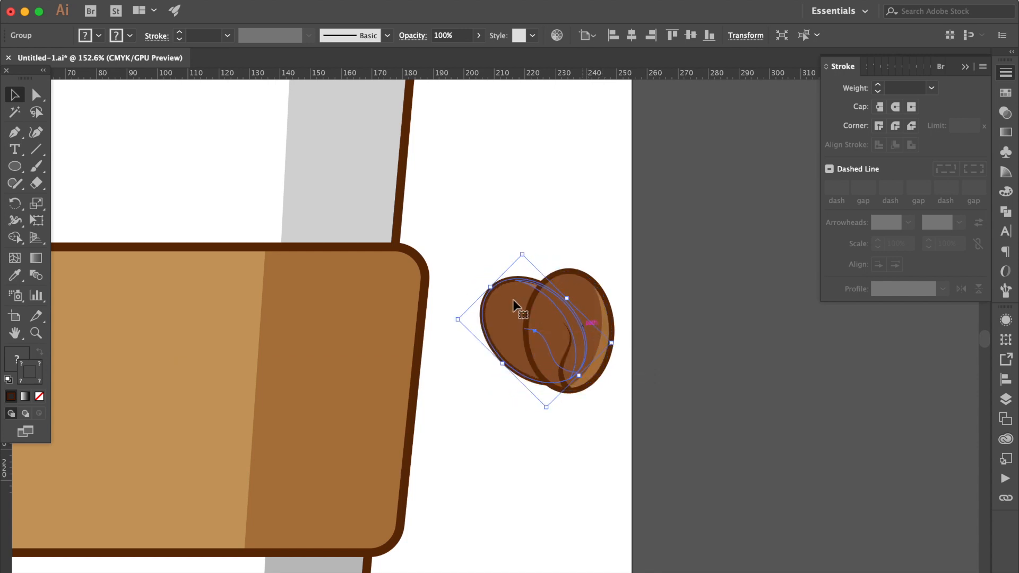
left_click_drag(494, 313, 471, 330)
left_click_drag(468, 334, 468, 335)
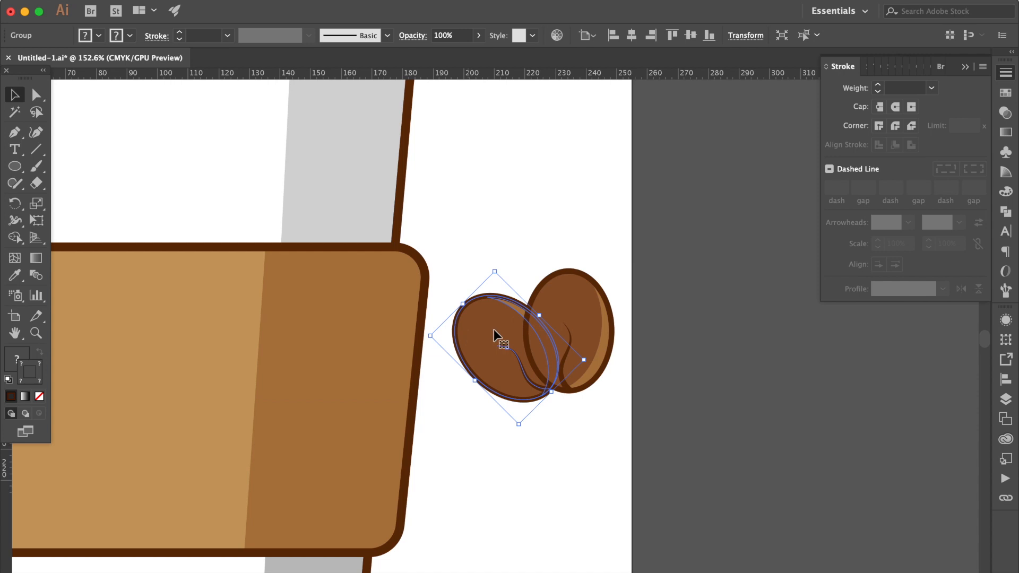
mouse_move(592, 357)
left_mouse_down()
mouse_move(605, 366)
mouse_move(590, 367)
left_mouse_up()
left_click(628, 350)
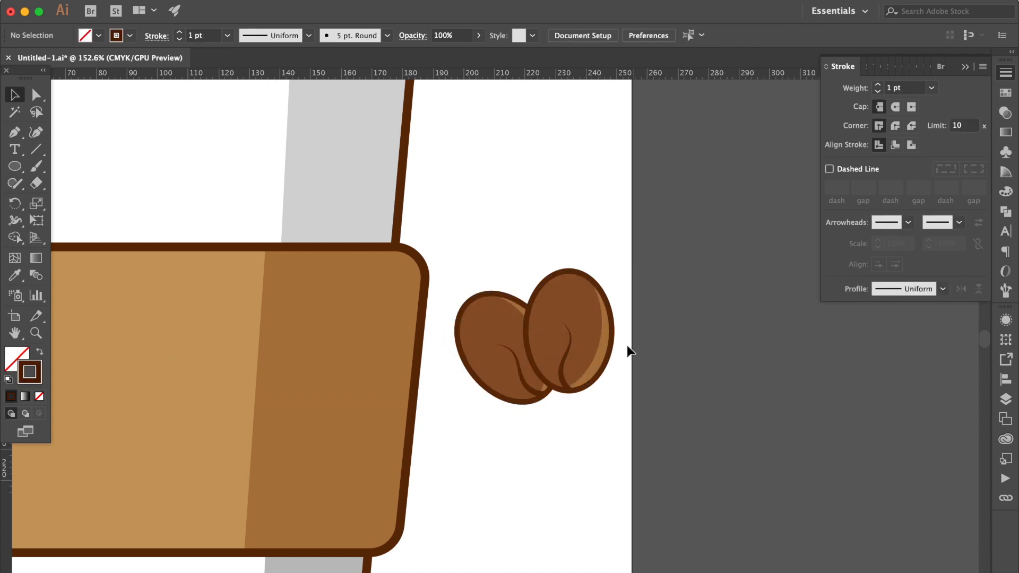
Group the two overlapping coffee beans into one object
left_click(496, 393)
scroll(496, 393, "down", 1)
scroll(496, 393, "down", 3)
key("super+g")
scroll(569, 364, "left", 1)
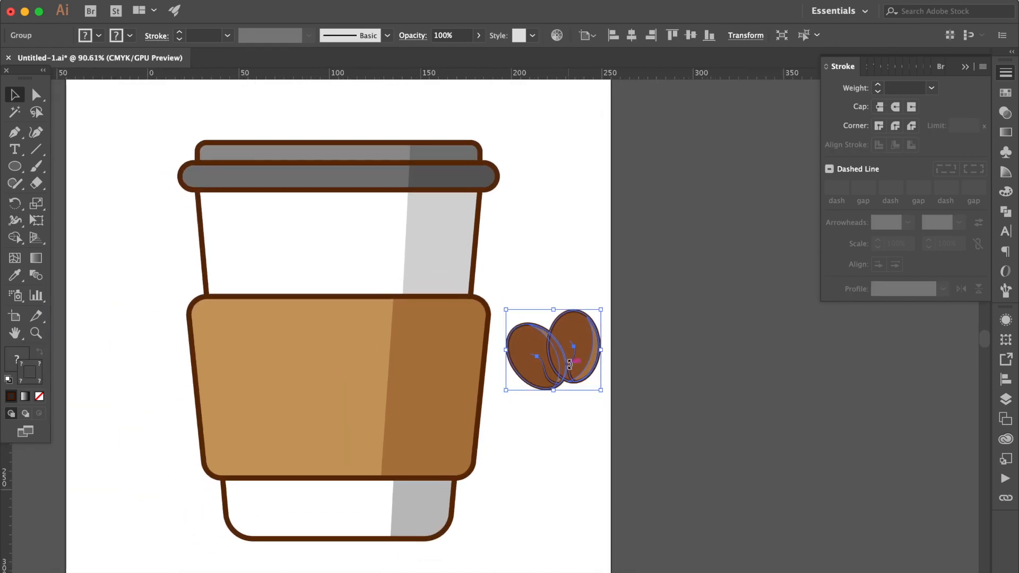
scroll(570, 364, "left", 1)
Center the bean group horizontally on the artboard and move it down to the middle of the tan sleeve
left_click(1005, 380)
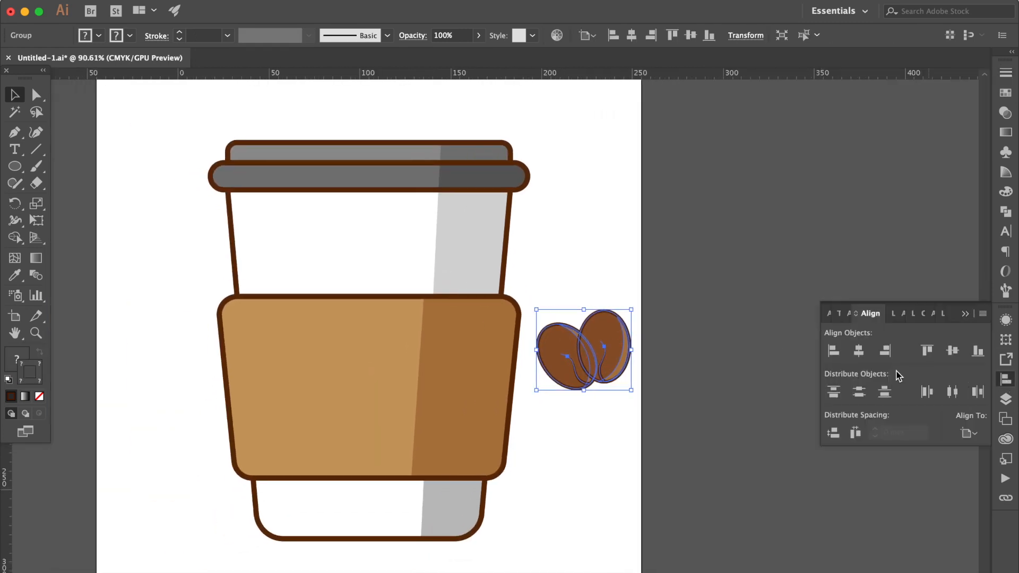
left_click(859, 351)
left_click_drag(387, 349, 389, 403)
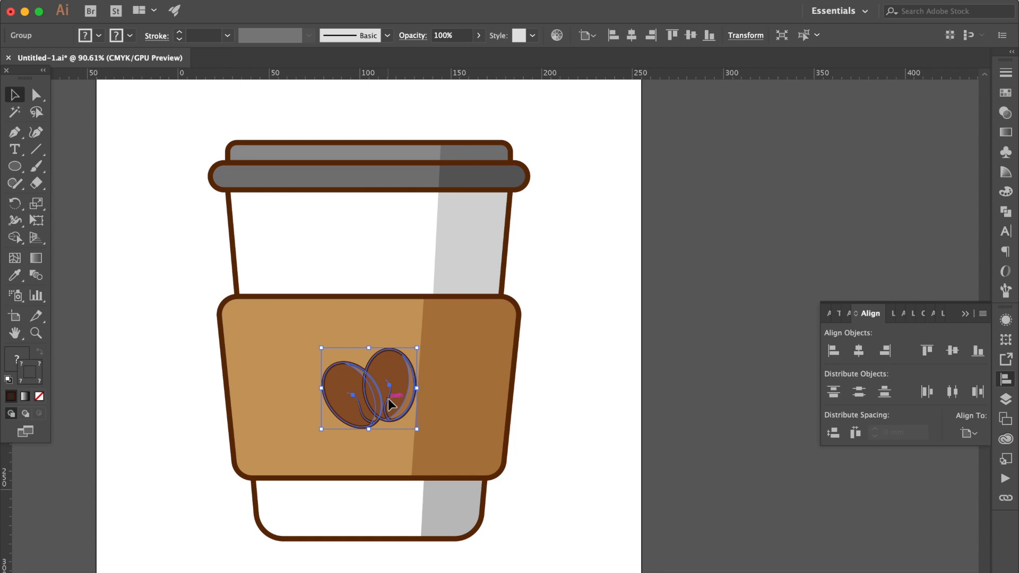
left_click(680, 360)
scroll(680, 361, "down", 3)
scroll(476, 140, "up", 2)
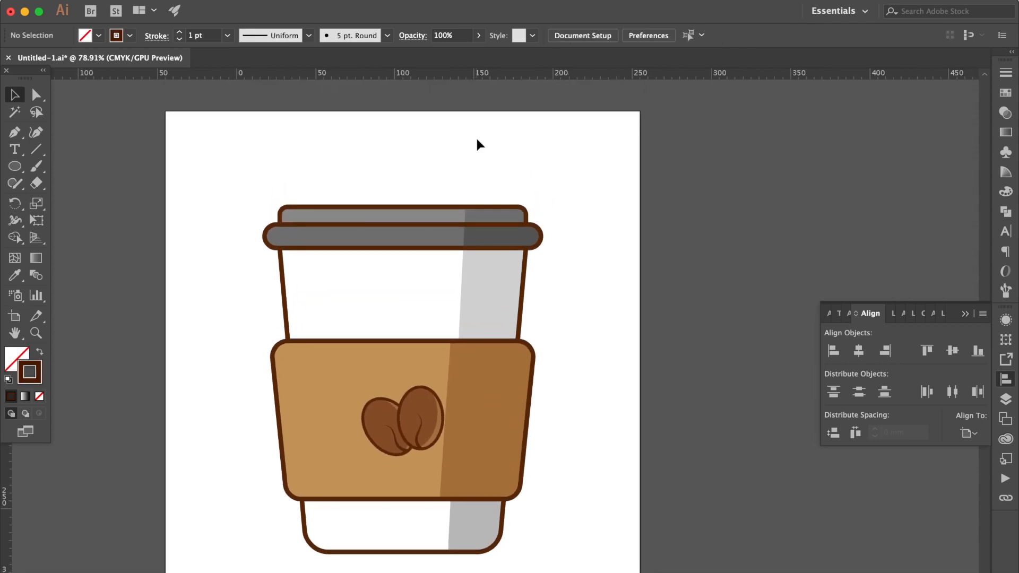
Draw a narrow vertical rectangle about 9 by 71 mm across the lid near its shadow edge, with dark brown fill and no stroke
left_click(20, 168)
left_click_drag(19, 167, 75, 166)
left_click_drag(468, 161, 483, 273)
scroll(483, 168, "up", 5)
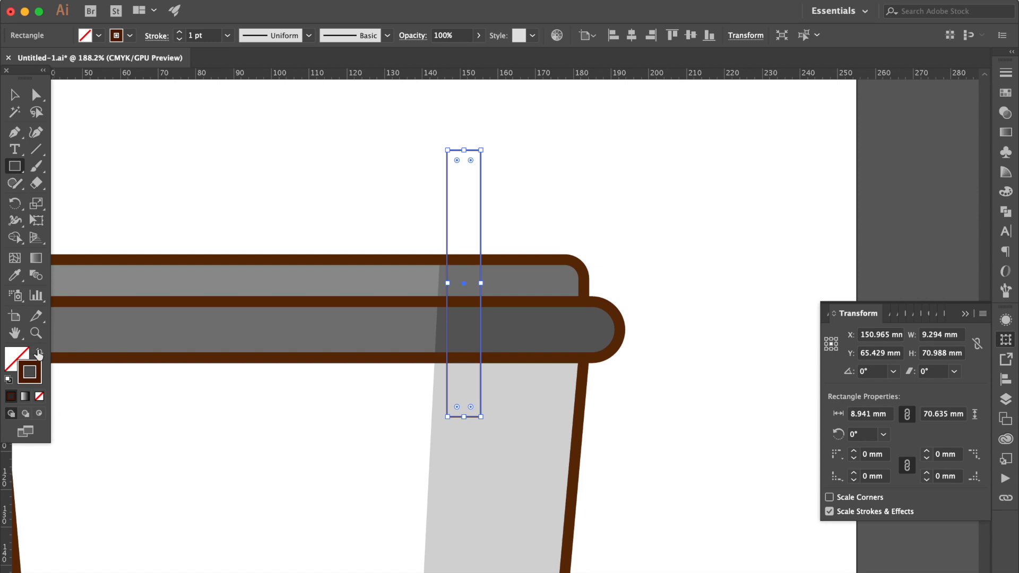
left_click(39, 352)
Round all corners of the narrow rectangle fully so it becomes a stick with semicircular ends
left_click(36, 95)
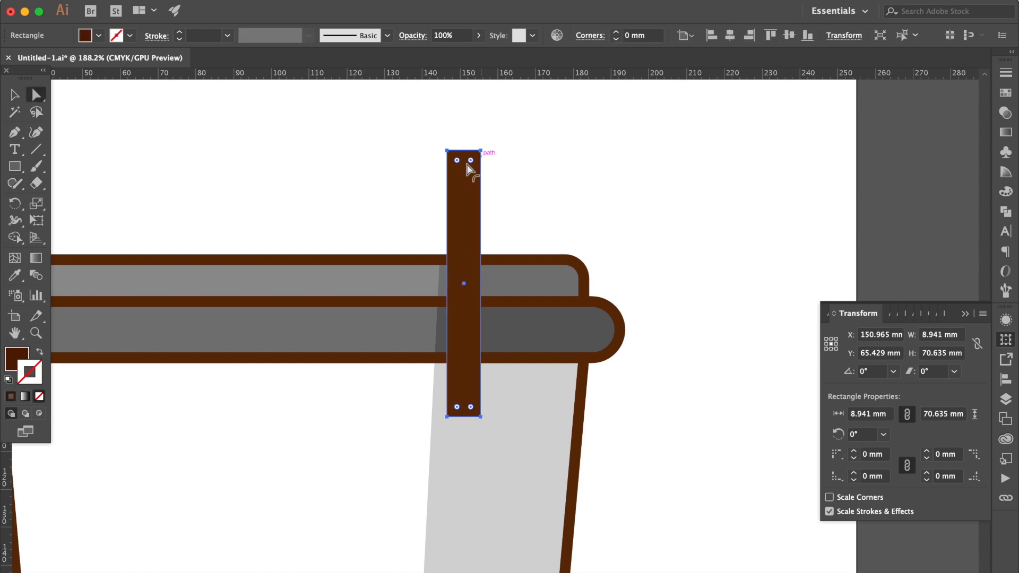
left_click_drag(459, 161, 470, 264)
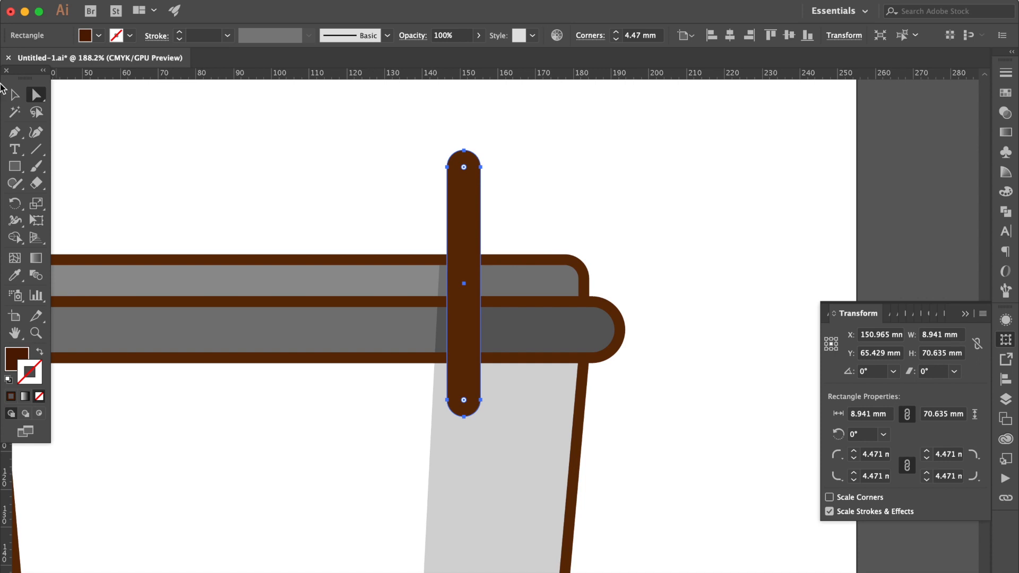
left_click(14, 95)
Fill the stick with the lighter orange-brown swatch
left_click(1004, 95)
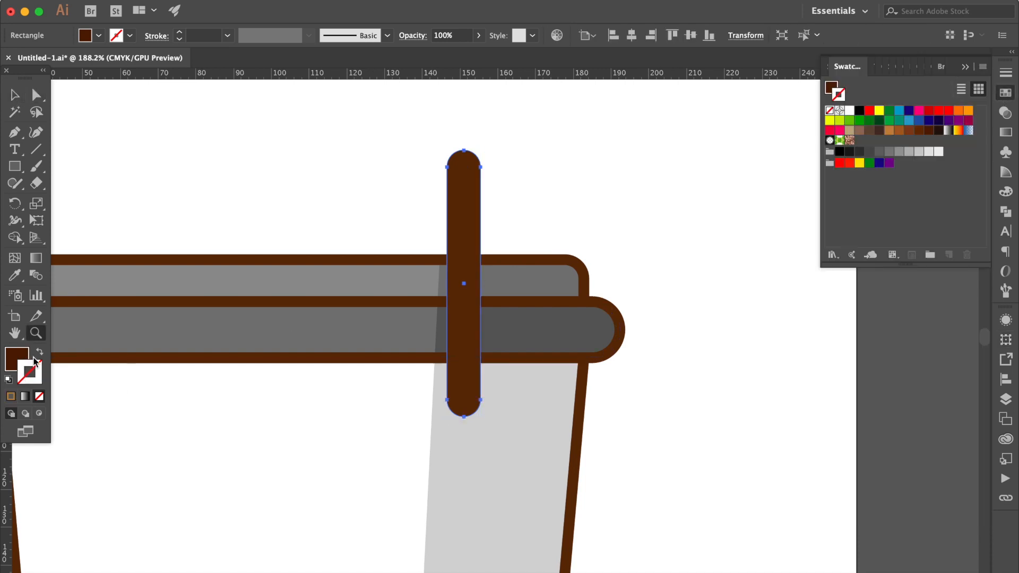
left_click(26, 357)
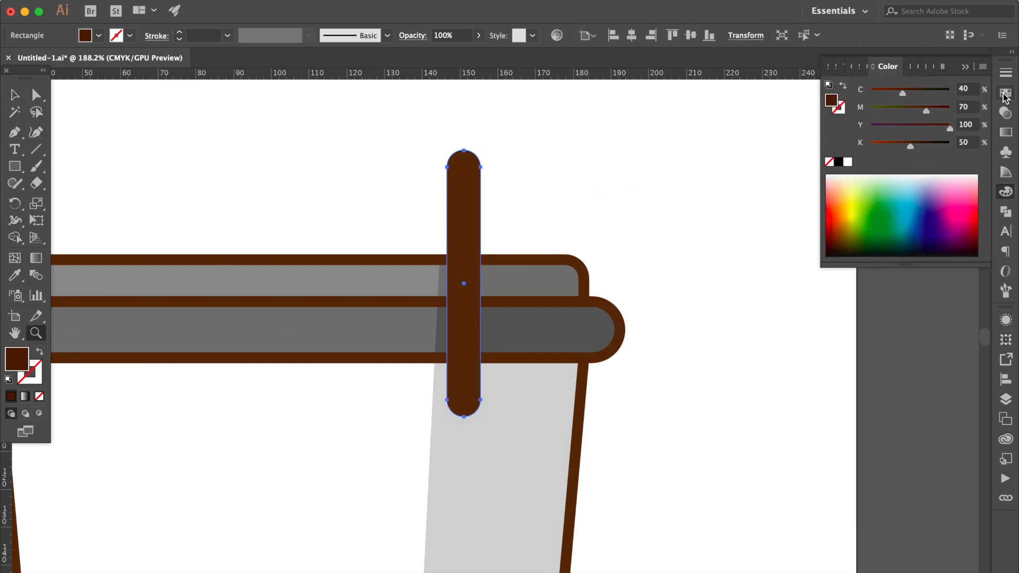
left_click(1004, 93)
left_click(898, 131)
Tilt the stick slightly clockwise, shift it a little left, and send it to the back behind the lid
left_click_drag(486, 143, 494, 145)
left_click_drag(472, 179, 452, 182)
key("super+shift+bracketleft")
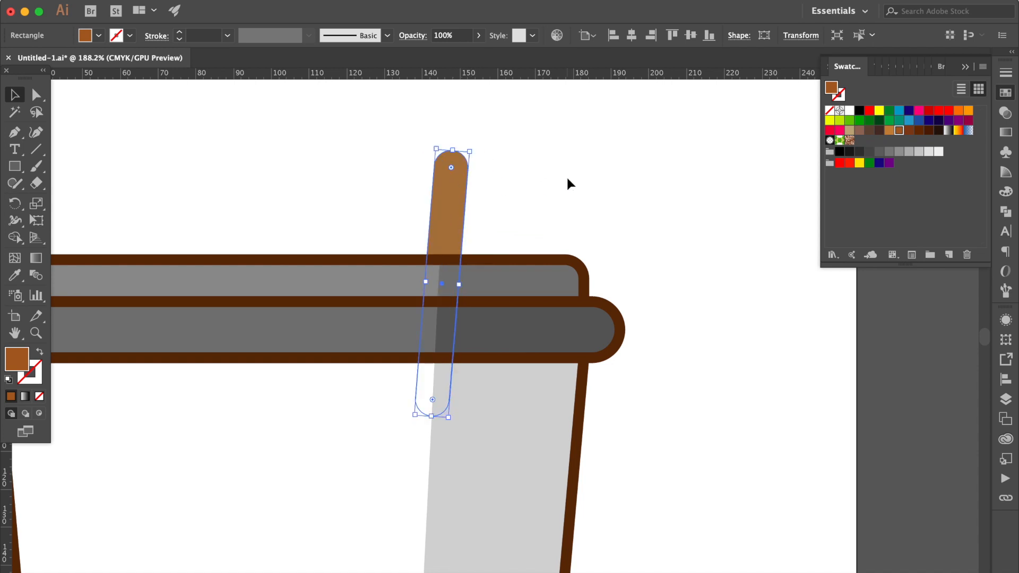
left_click(568, 183)
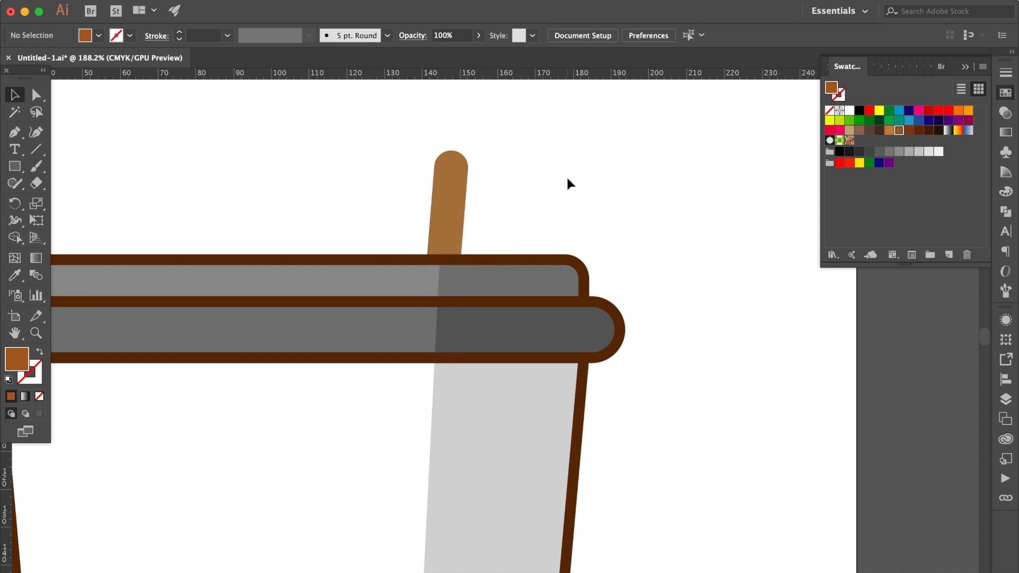
Move the left edge points of the upper lid's shadow right, slanting the edge to line up with the stick's right side
left_click(474, 282)
scroll(475, 281, "up", 3)
left_click(37, 95)
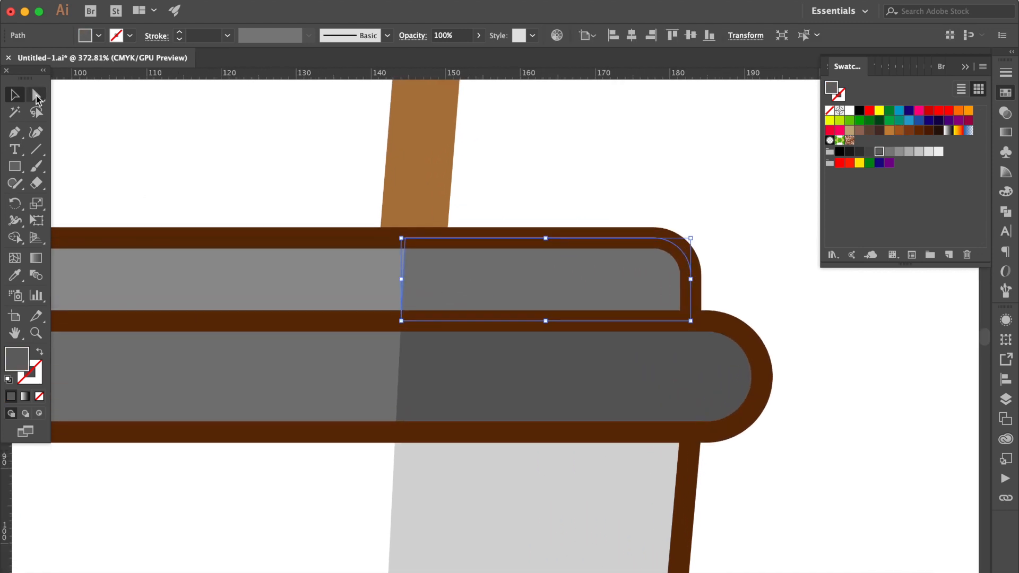
left_click(558, 318)
left_click_drag(406, 238, 432, 239)
left_click_drag(401, 321, 423, 322)
left_click(533, 184)
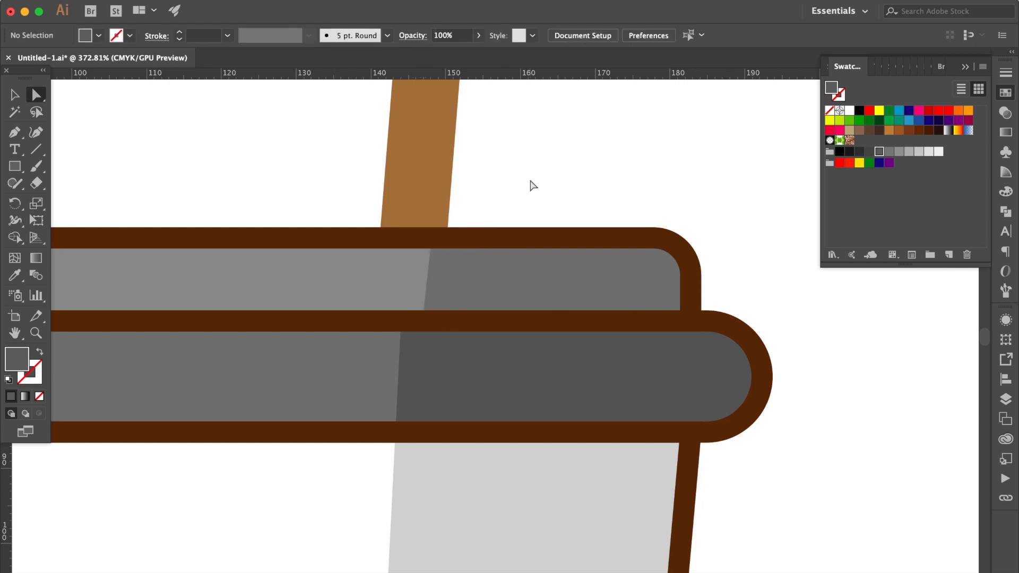
Shift the left edge points of the lower lid's shadow left, keeping the edge slanted in line with the stick's left side
left_click(410, 333)
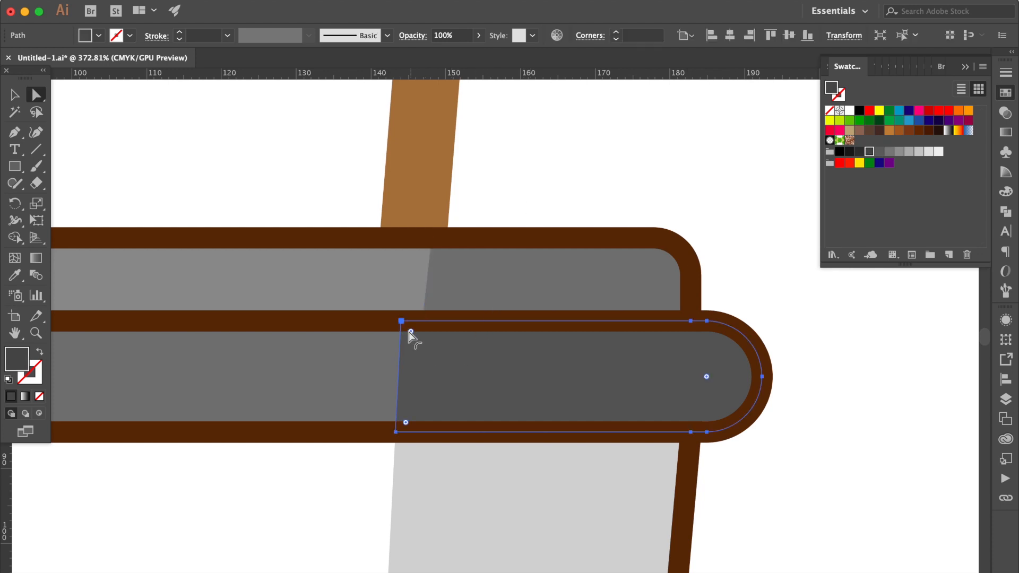
left_click_drag(402, 322, 383, 321)
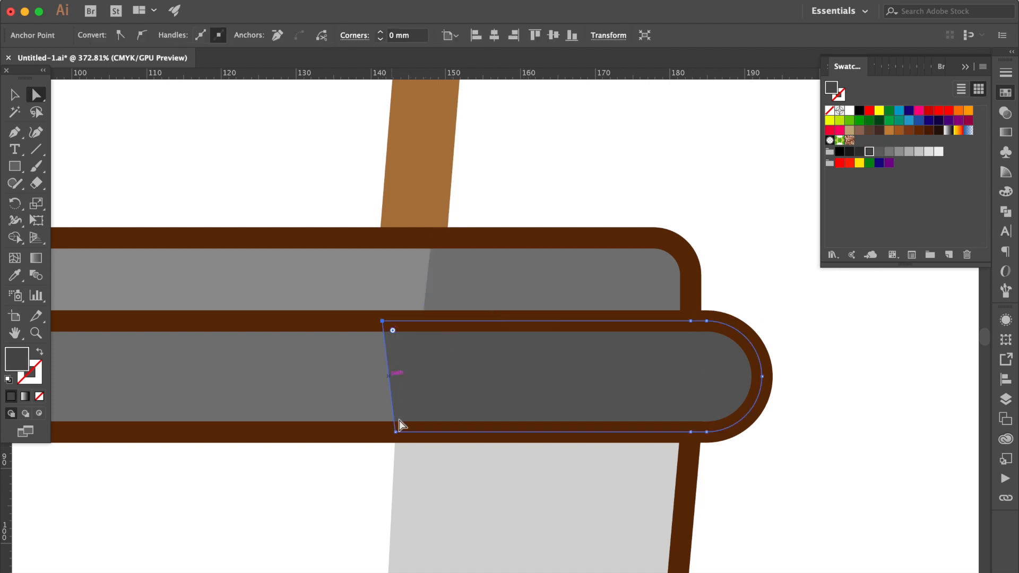
left_click_drag(395, 432, 367, 445)
scroll(370, 437, "up", 1)
left_click(587, 157)
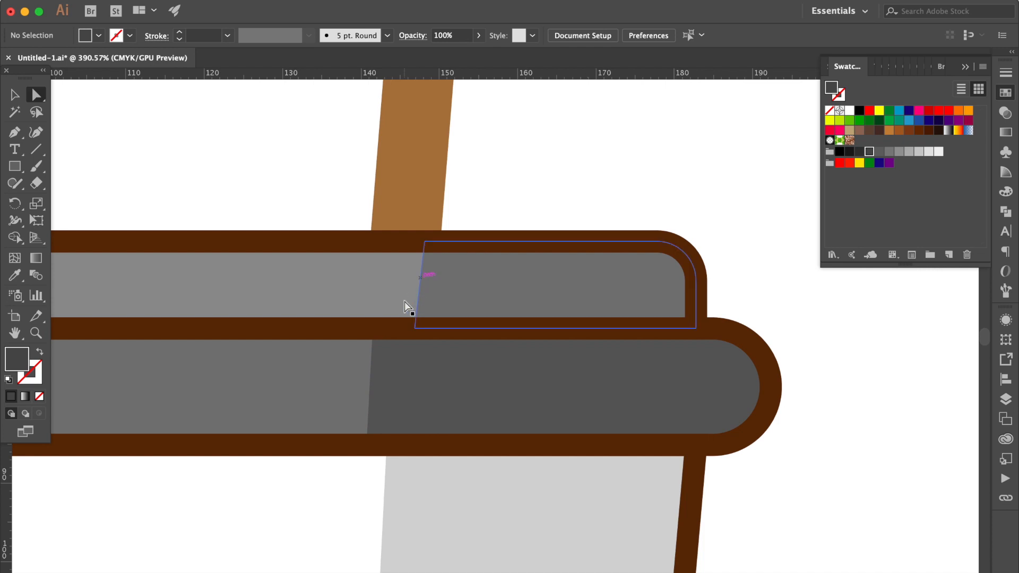
scroll(407, 307, "down", 10)
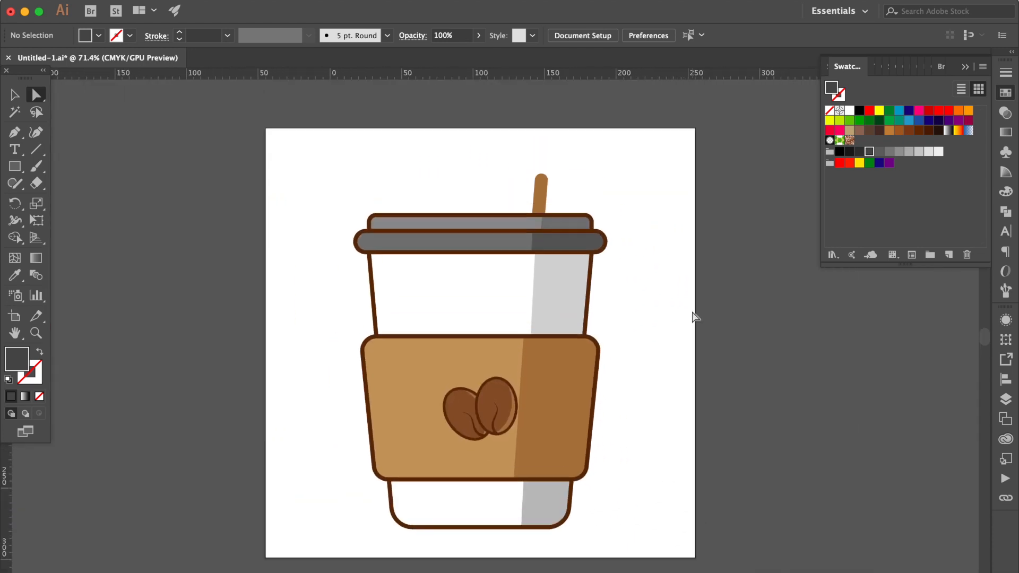
Scale the whole cup artwork down slightly toward its base, and nudge the stick slightly up and right
key("v")
left_click_drag(334, 162, 639, 538)
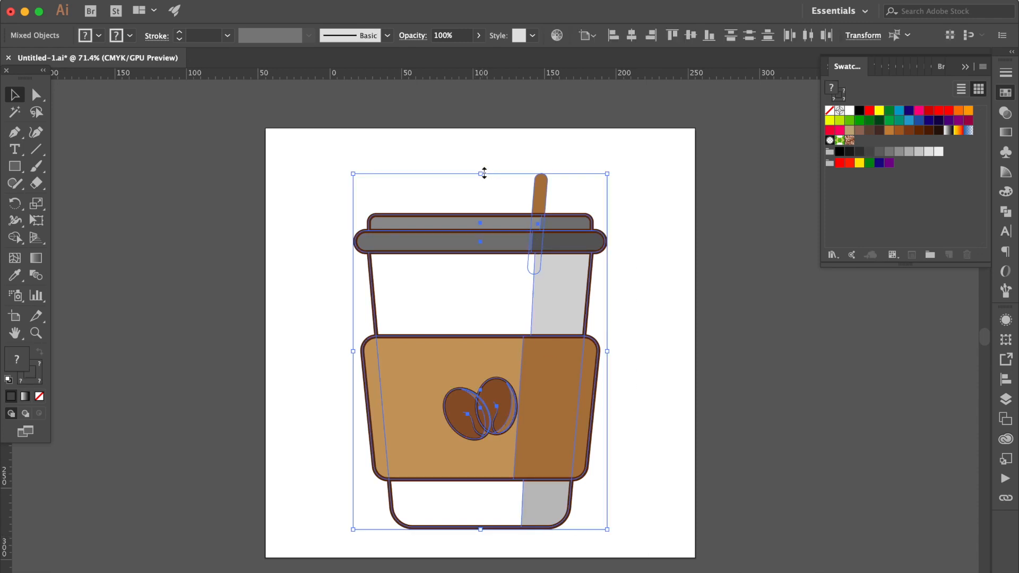
mouse_move(483, 174)
left_mouse_down()
mouse_move(482, 200)
mouse_move(482, 191)
left_mouse_up()
left_click(611, 164)
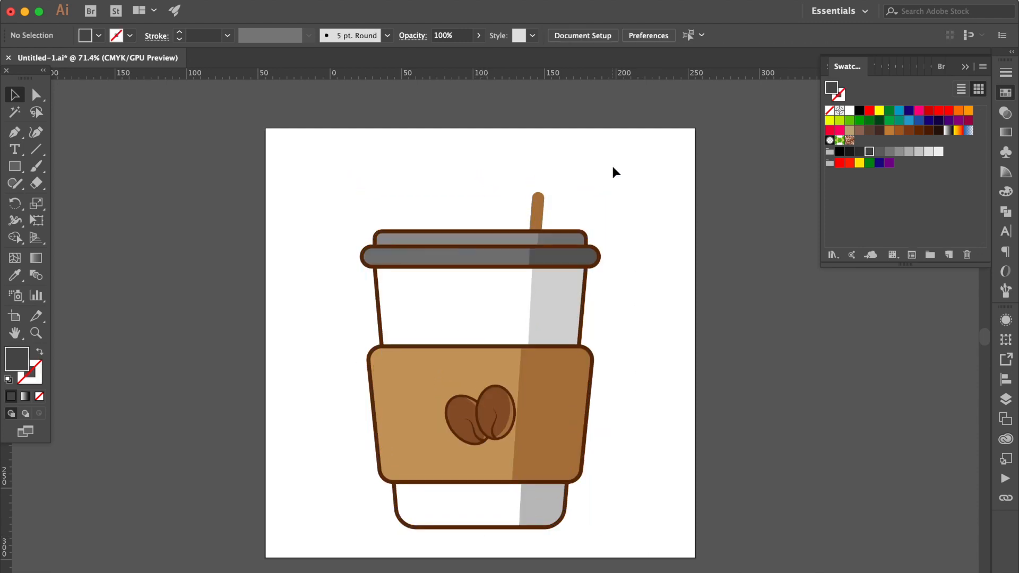
left_click(538, 218)
left_click_drag(538, 214, 538, 214)
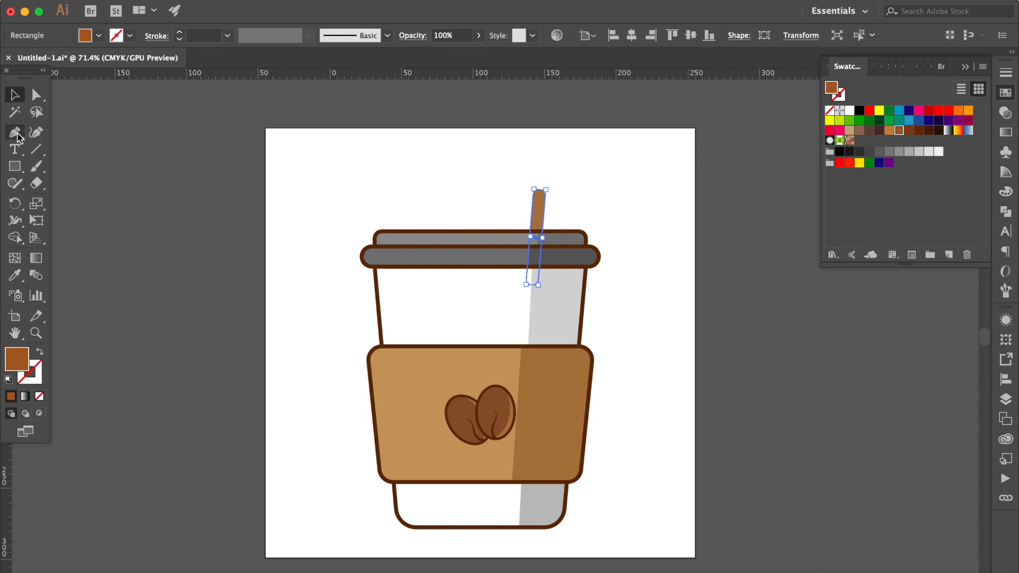
Draw an open stepped path about 74 by 31 mm above the lid with the Pen tool, with brown stroke and no fill
left_click(16, 133)
left_click(468, 159)
left_click_drag(414, 159, 414, 177)
left_click(413, 176)
left_click(519, 176)
left_click(518, 197)
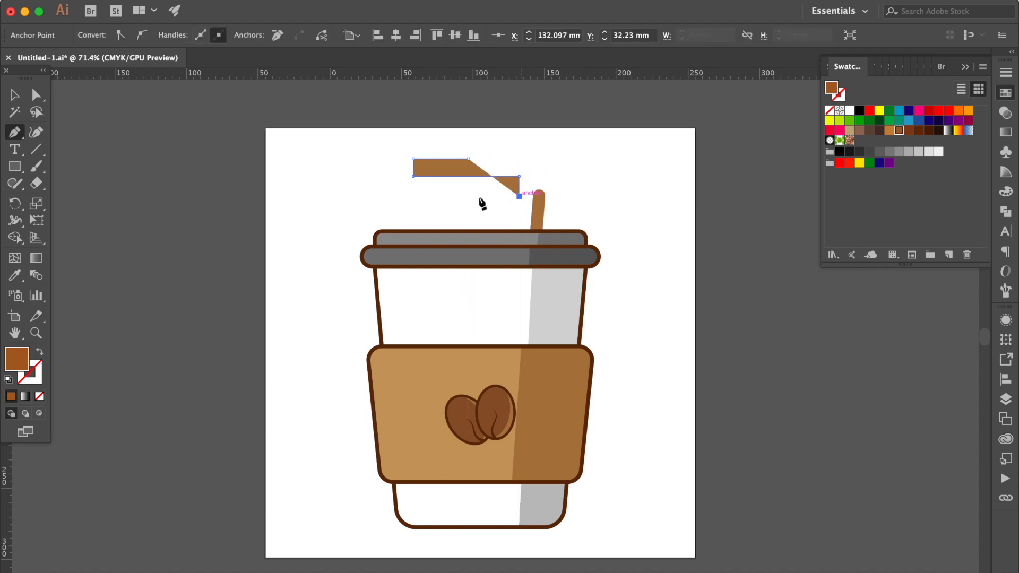
key("ctrl+z")
left_click(519, 188)
left_click(468, 188)
left_click(467, 204)
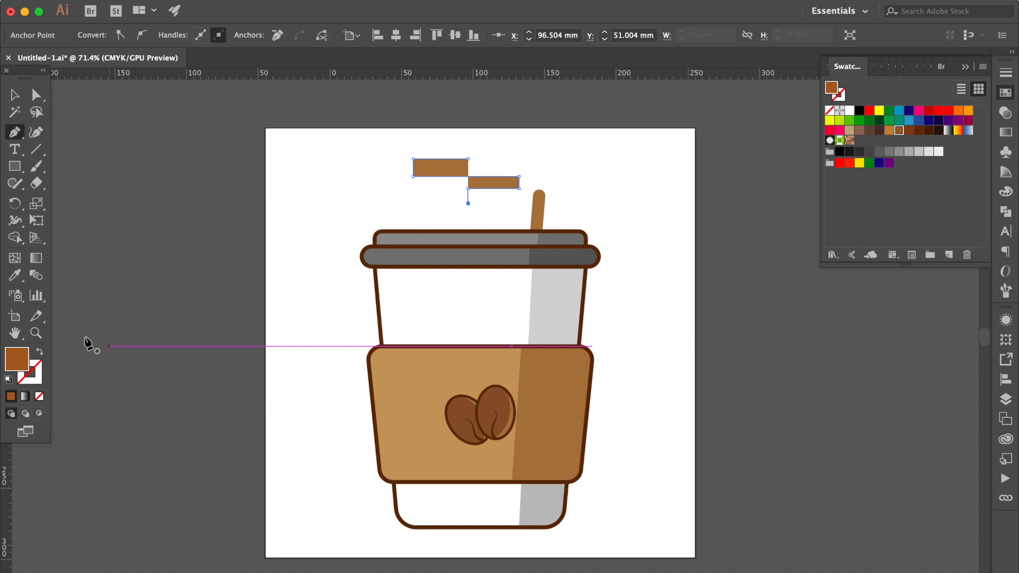
left_click(40, 353)
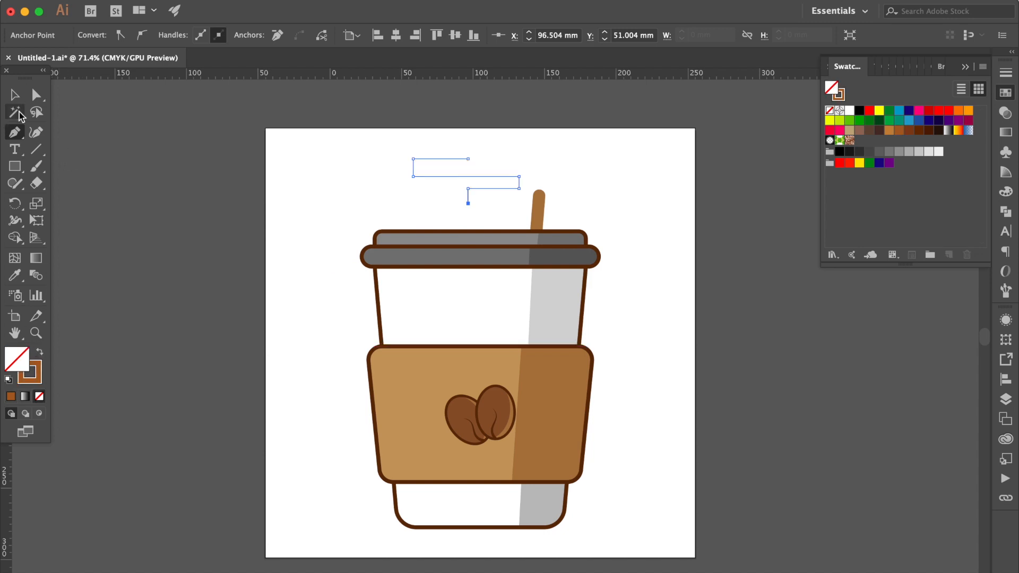
Fully round the left pair and the right pair of corners on the stepped path to form smooth steam bends
left_click(36, 94)
scroll(465, 158, "up", 5)
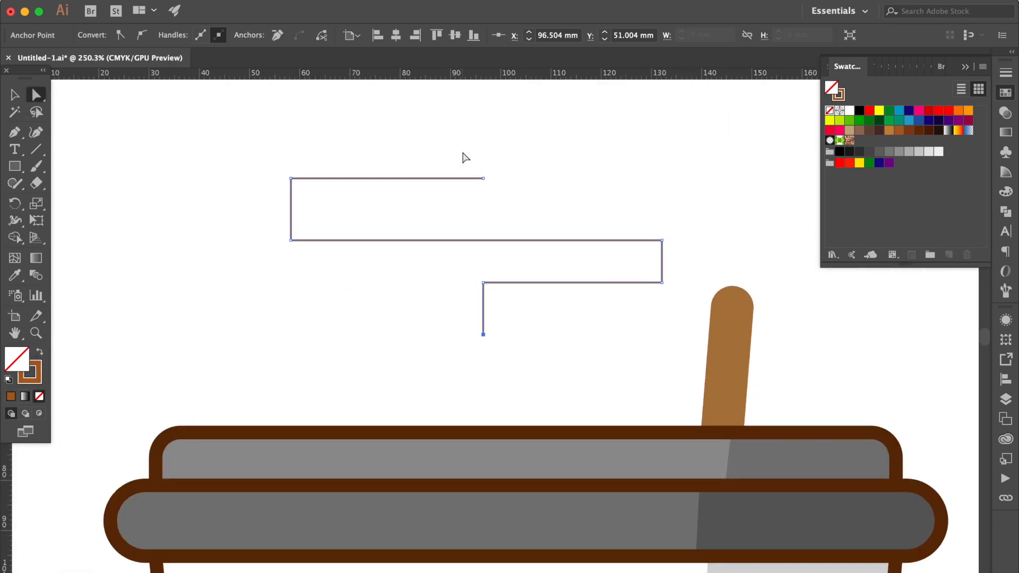
left_click(324, 158)
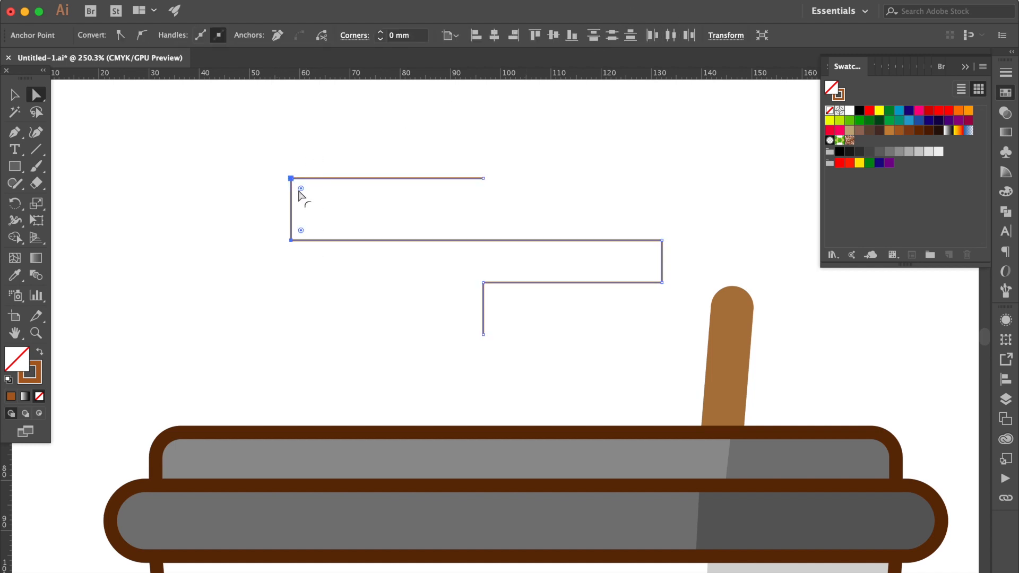
left_click_drag(301, 188, 527, 230)
left_click_drag(653, 224, 680, 308)
left_click_drag(601, 255, 493, 292)
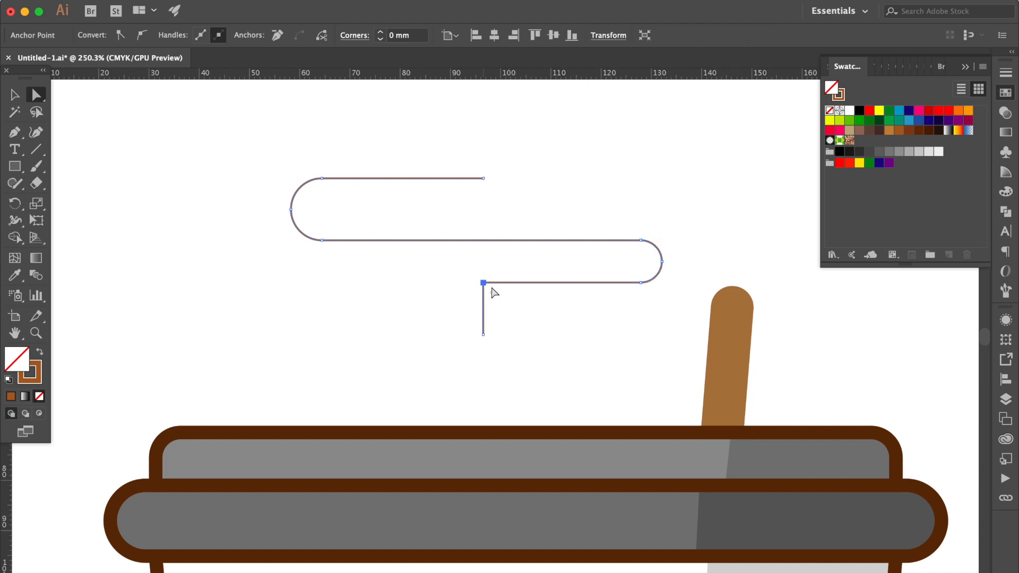
Set the radius of the steam path's remaining lower corner to 4.5 mm
left_click(400, 35)
type("4.5")
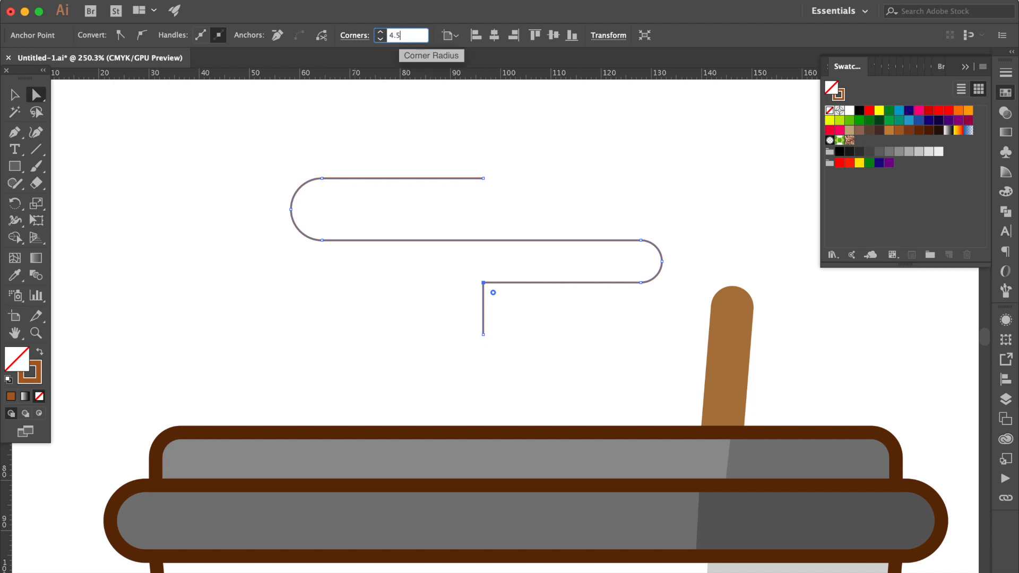
type(" mm")
key("Return")
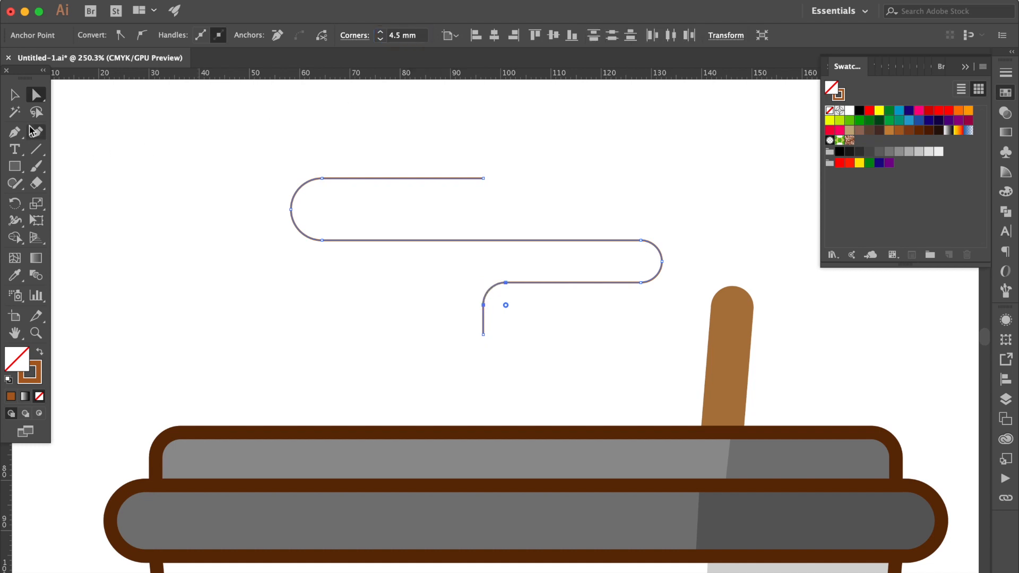
Copy the lid outline's dark brown stroke to the steam path with the Eyedropper, and give it round caps and round joins
left_click(15, 275)
left_click(240, 428)
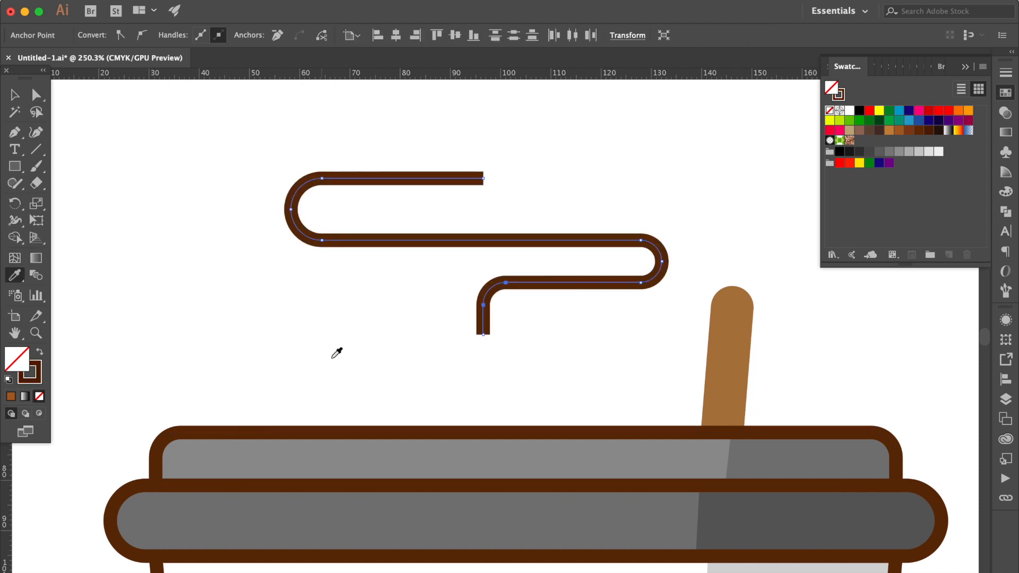
left_click(1006, 72)
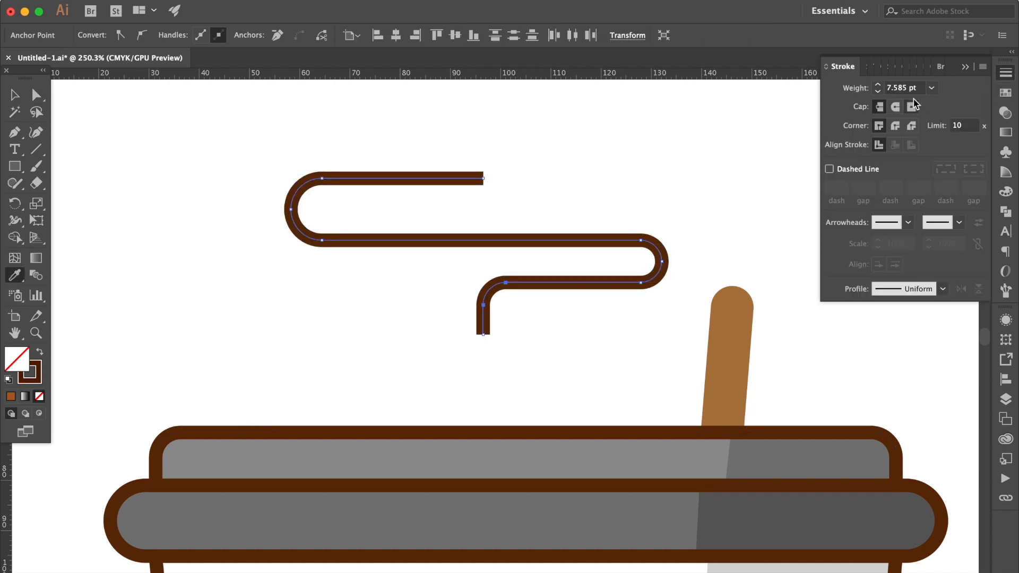
left_click(896, 127)
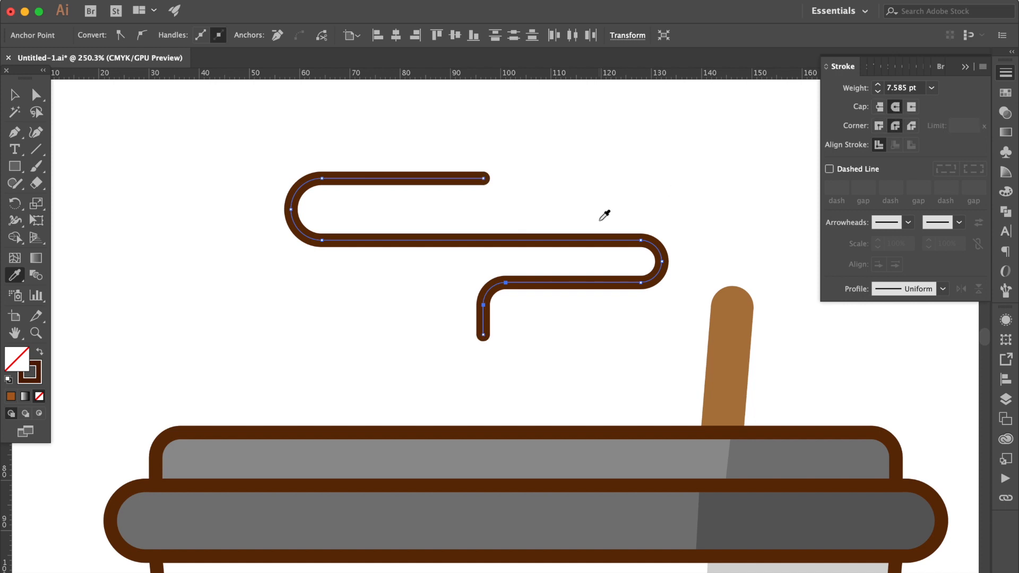
Draw a short horizontal line about 14 mm long just right of the steam path's upper end, level with it
scroll(599, 217, "down", 3)
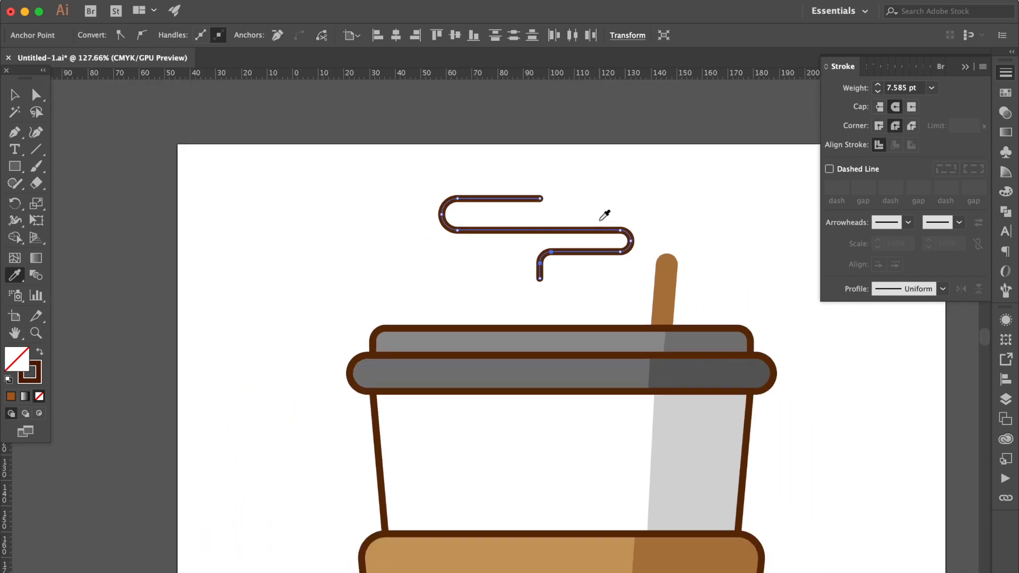
left_click(15, 133)
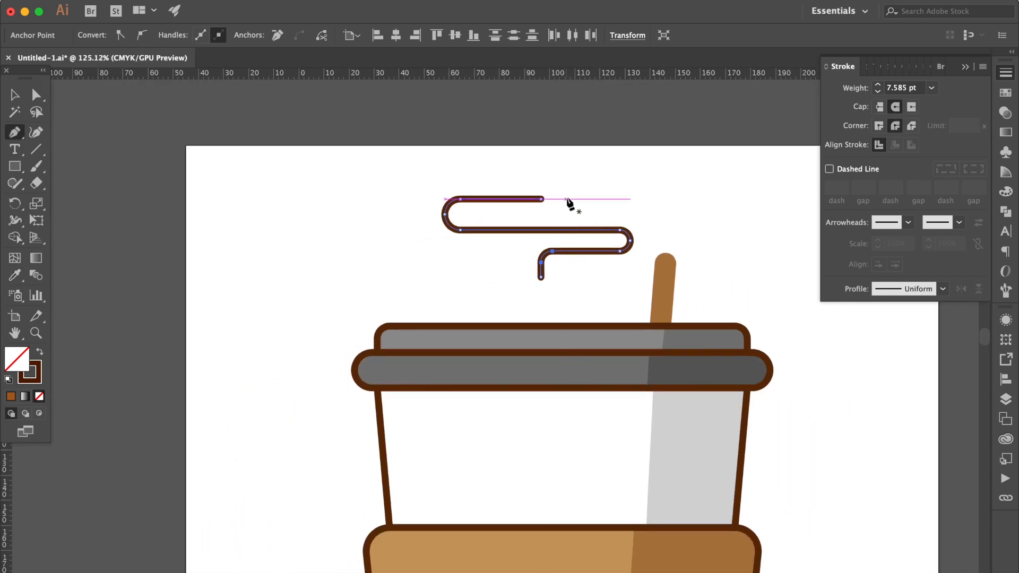
left_click(567, 199)
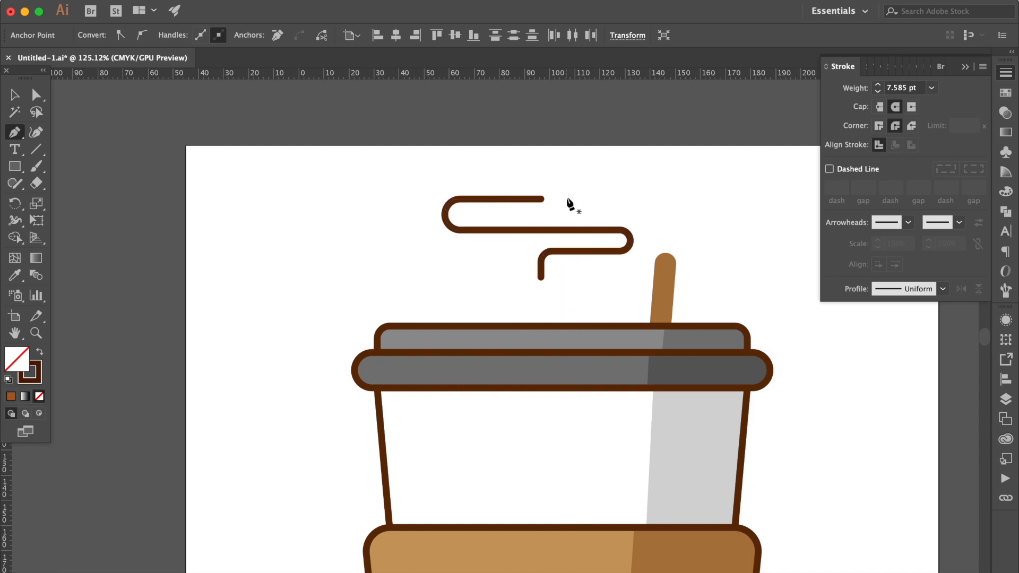
left_click(601, 200)
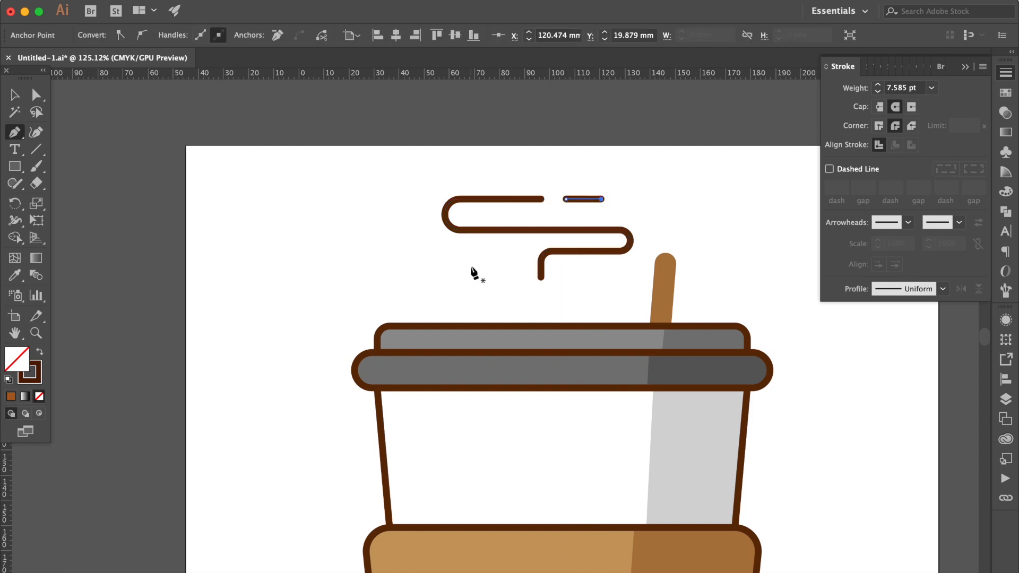
Draw a second short horizontal line about 16 mm long just left of the steam path's lower end, level with its lowest horizontal run
left_click(477, 250)
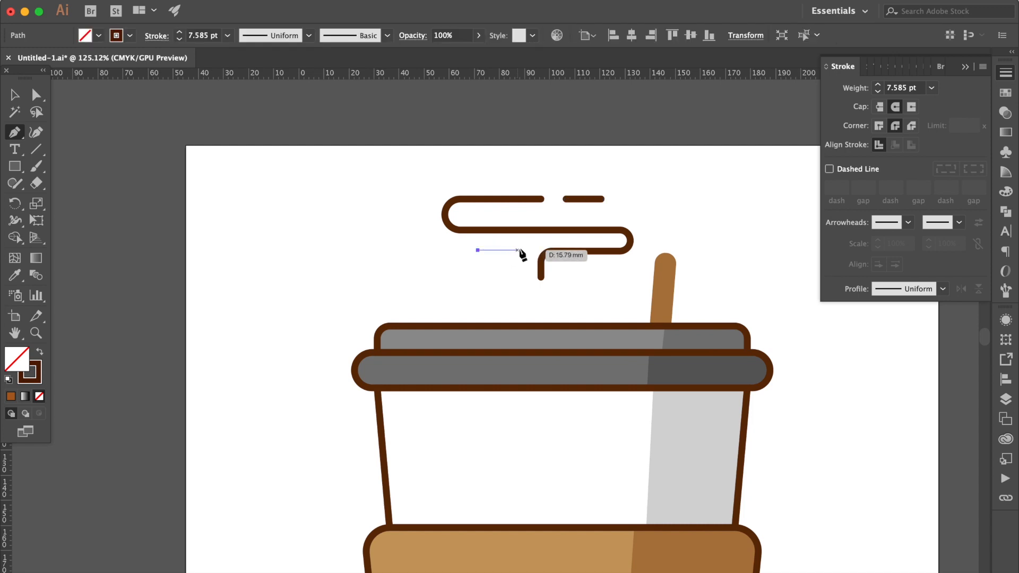
left_click(520, 250)
scroll(521, 253, "down", 4)
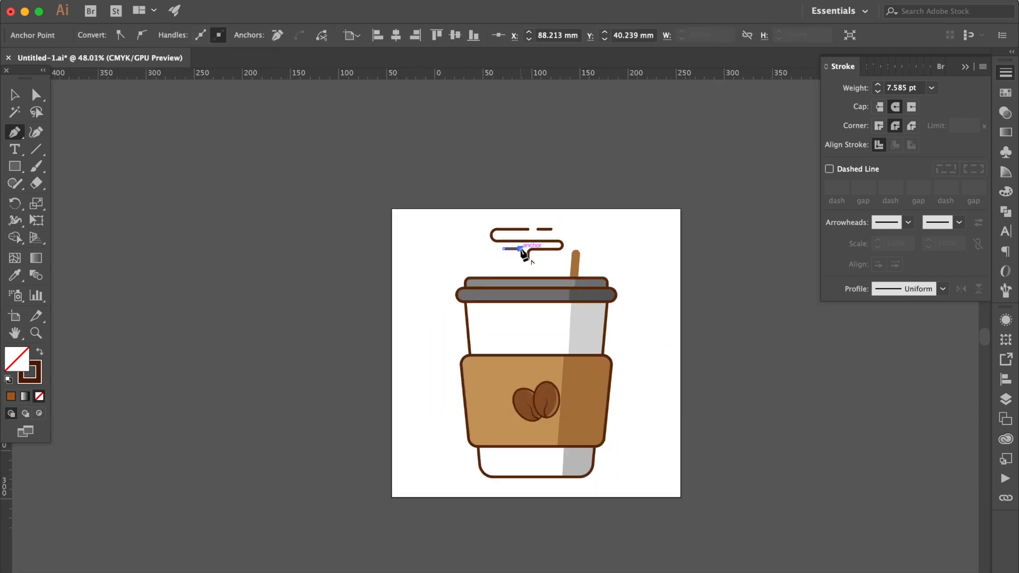
scroll(519, 253, "up", 2)
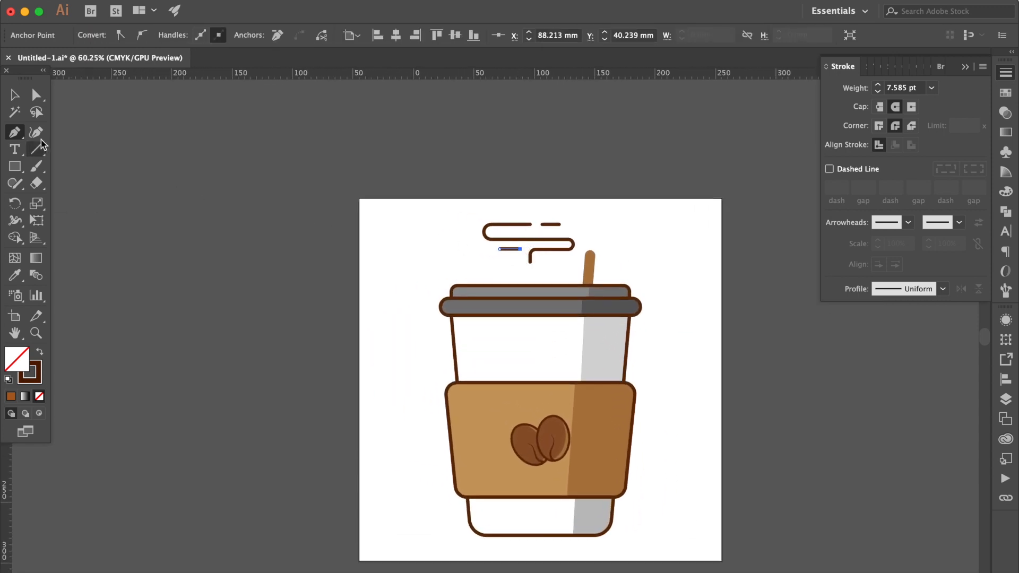
Draw a thin rectangle about 181 by 3.4 mm along the cup's base, with a dark brown fill and no stroke
left_click(14, 167)
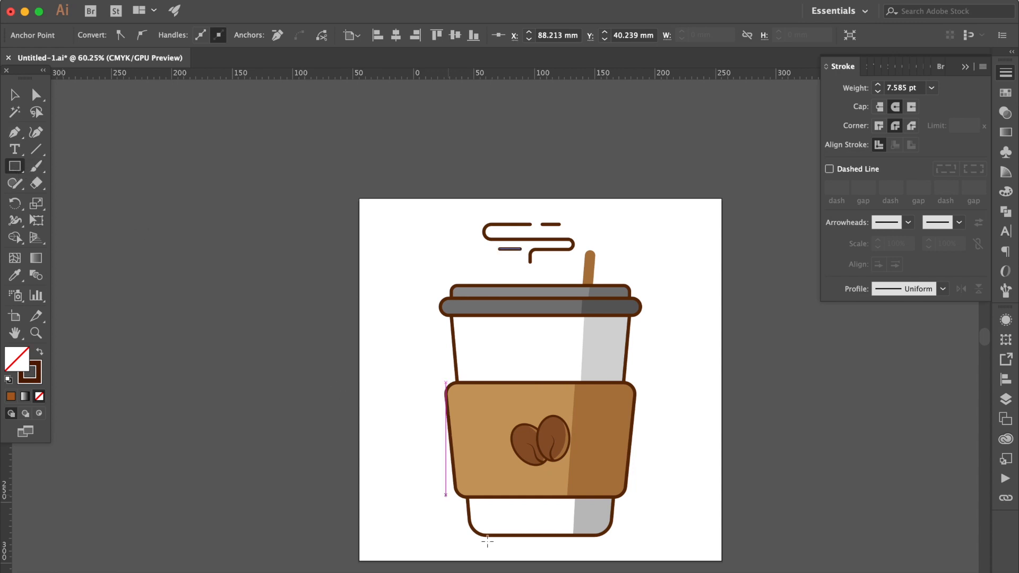
left_click_drag(441, 536, 659, 537)
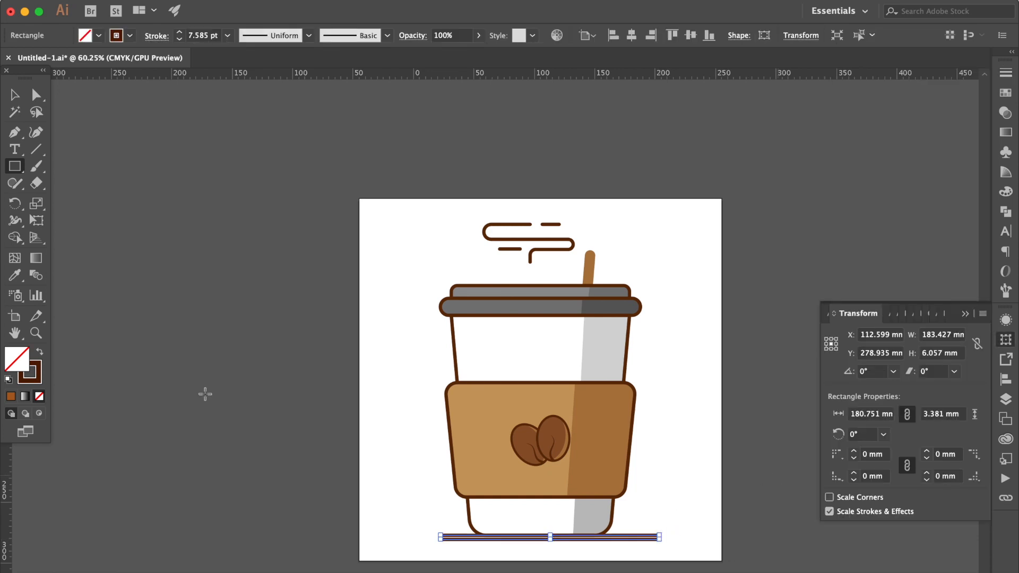
key("shift+x")
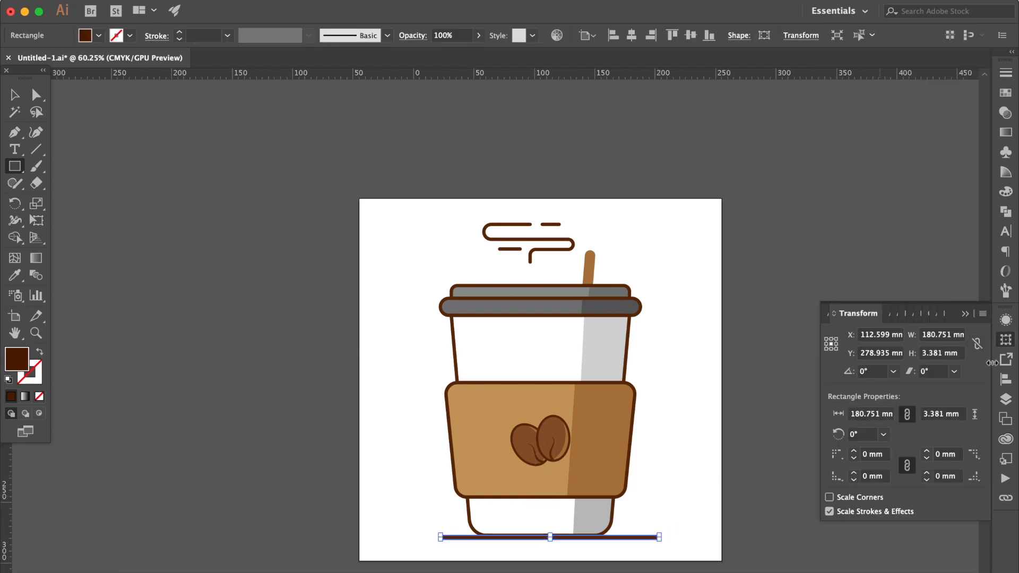
Center the base bar horizontally on the artboard
left_click(1005, 379)
left_click(18, 94)
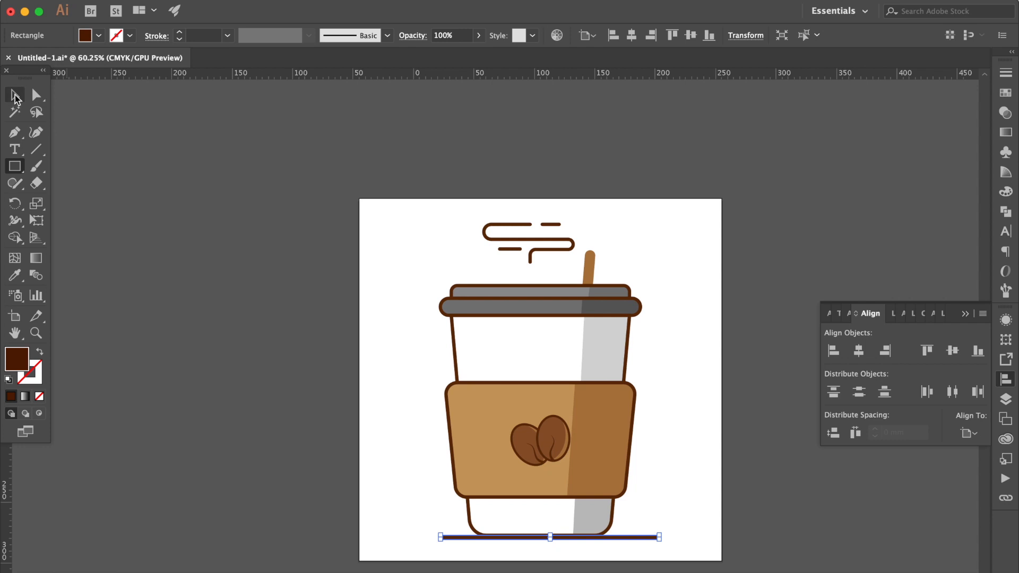
left_click(859, 351)
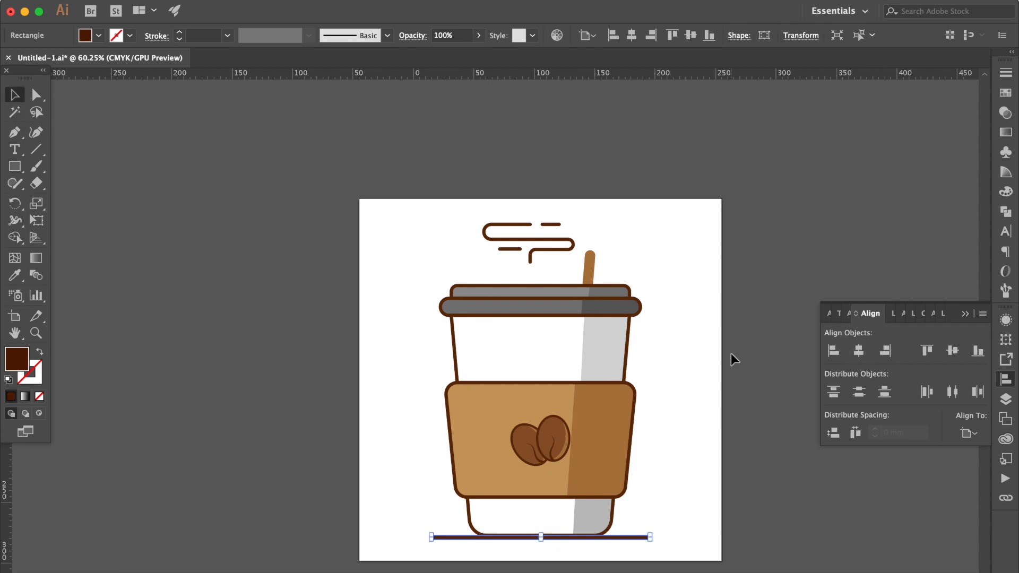
left_click(731, 353)
Fully round the corners of the base bar so both ends become semicircular
scroll(632, 456, "up", 6)
scroll(696, 529, "up", 2)
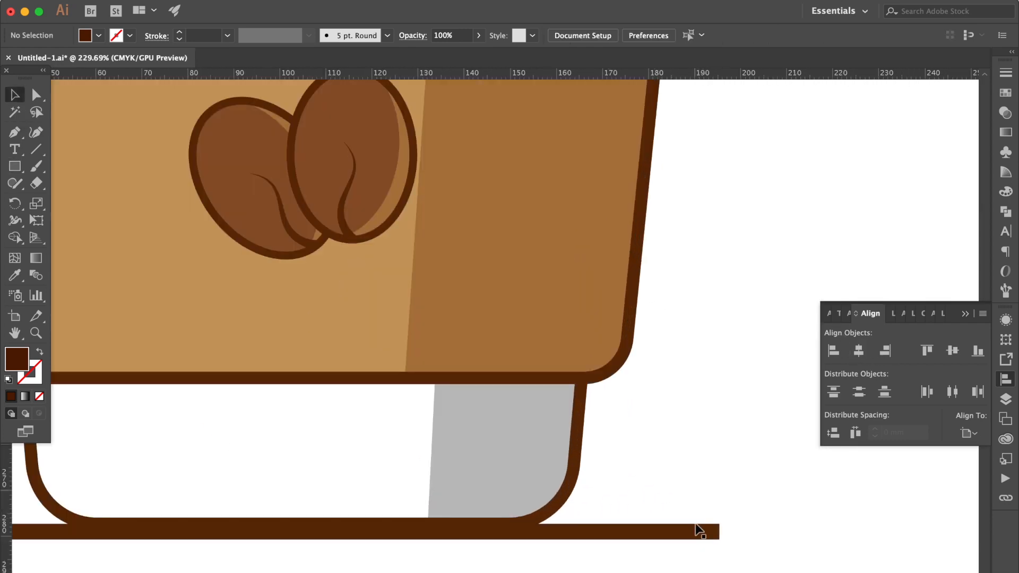
left_click(717, 531)
scroll(731, 424, "up", 4)
scroll(746, 496, "up", 1)
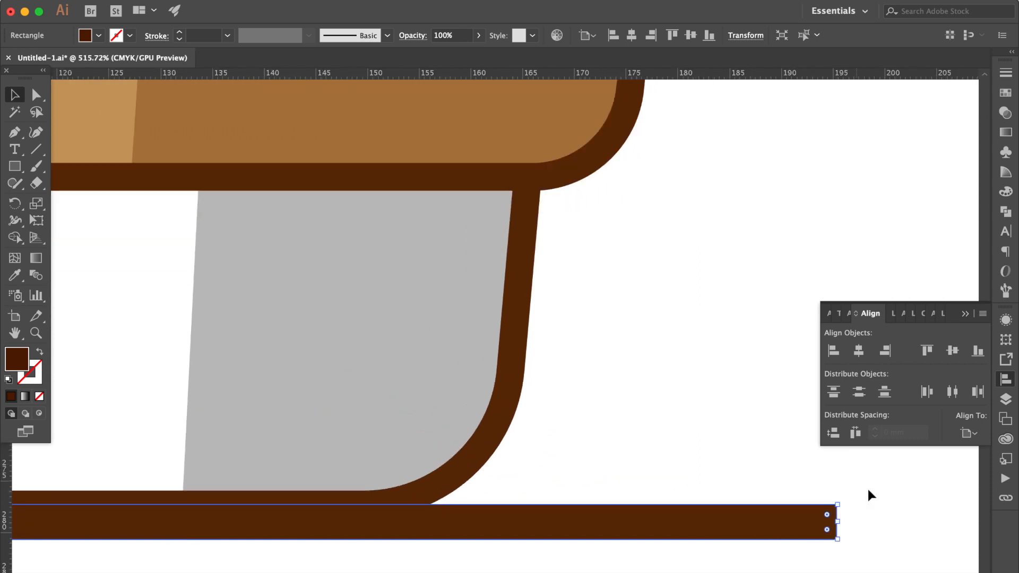
left_click_drag(826, 514, 633, 533)
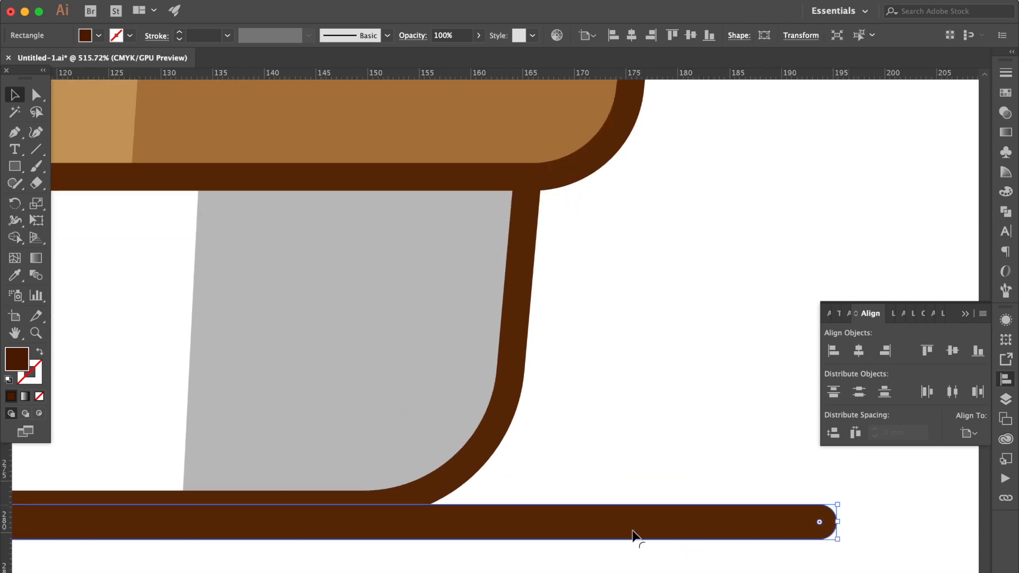
left_click(637, 414)
scroll(637, 414, "down", 7)
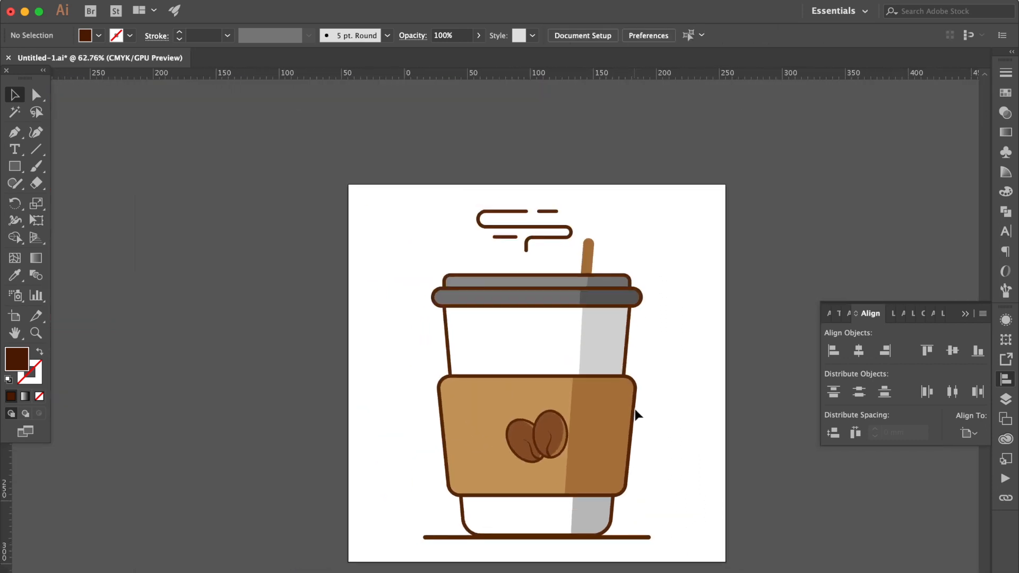
Draw a circle about 261 mm in diameter over the cup and send it behind all the artwork
left_click_drag(14, 166, 79, 201)
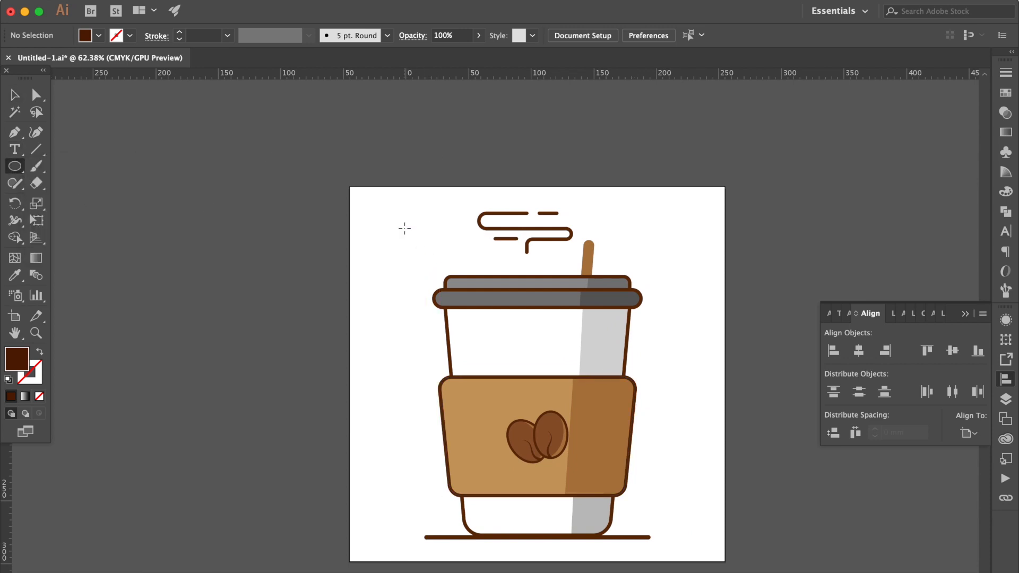
left_click_drag(405, 227, 731, 506)
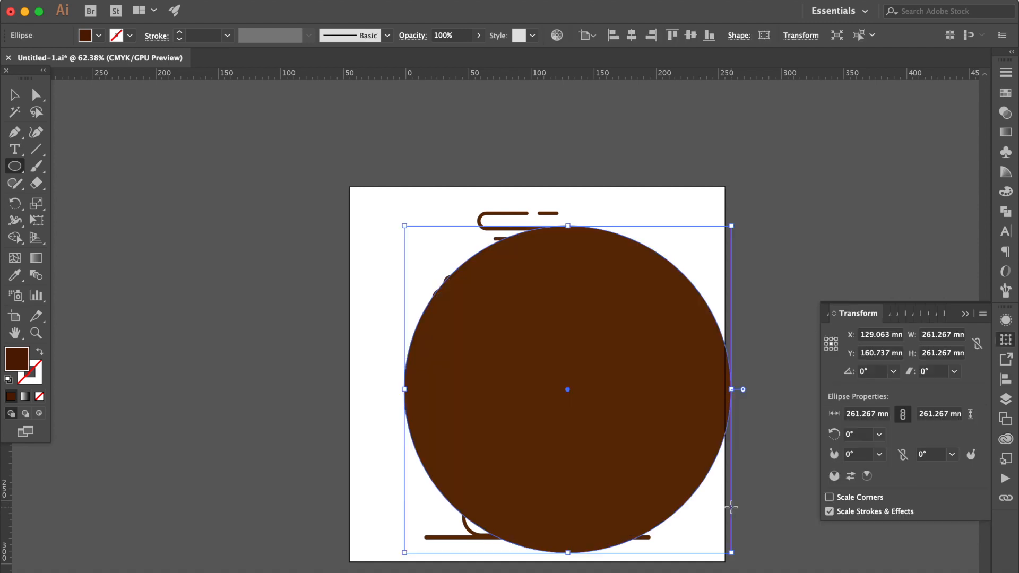
key("ctrl+shift+bracketleft")
Fill the background circle with the teal swatch C=80 M=10 Y=45 K=0
left_click(1004, 95)
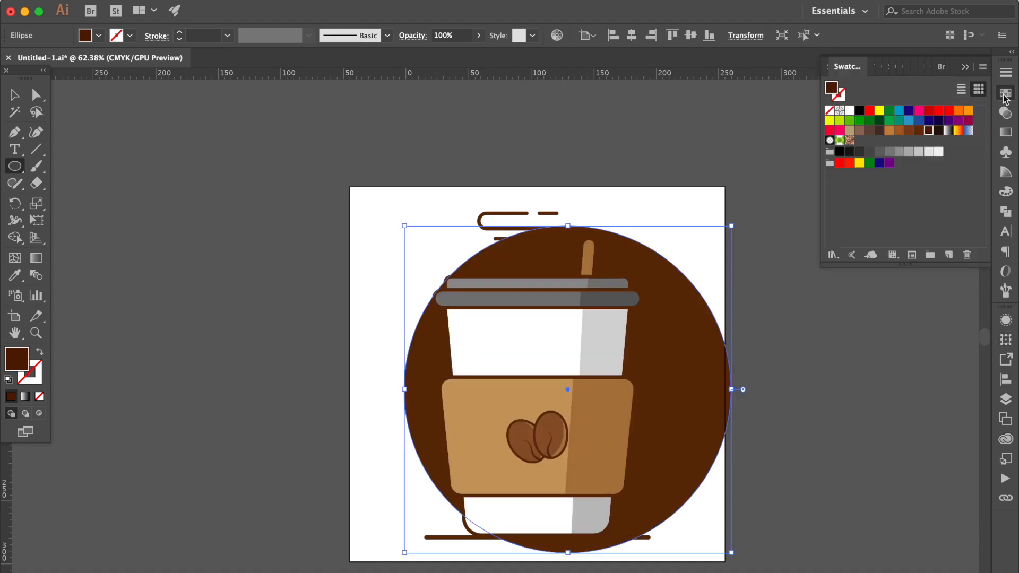
left_click(890, 121)
left_click(899, 121)
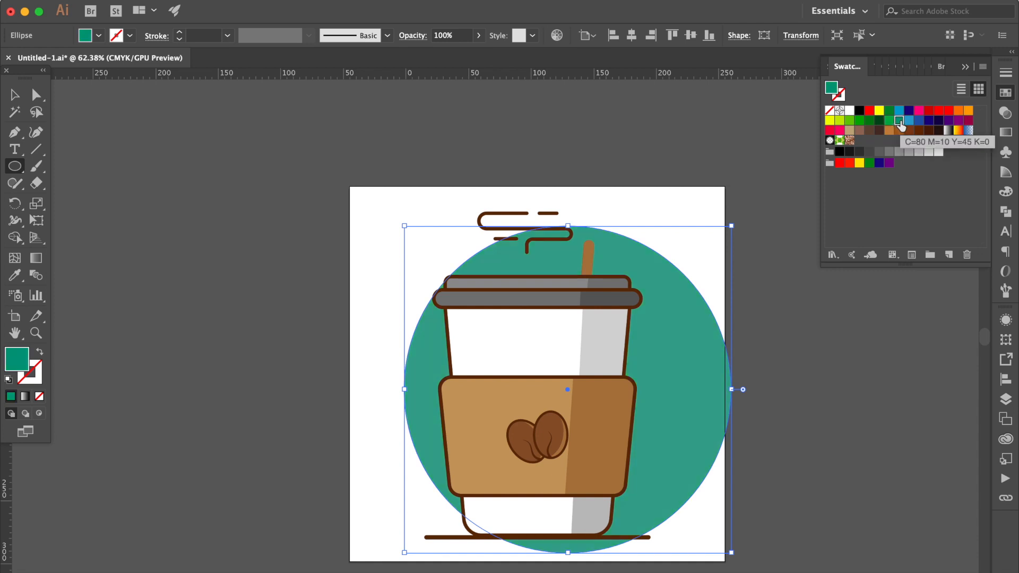
Center the teal circle horizontally and vertically on the artboard
left_click(11, 97)
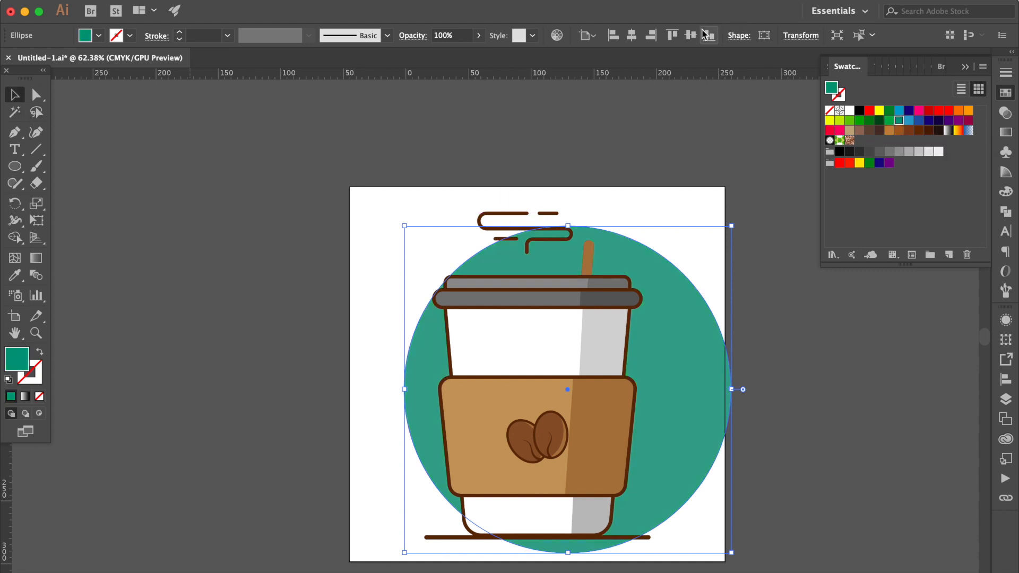
left_click(631, 36)
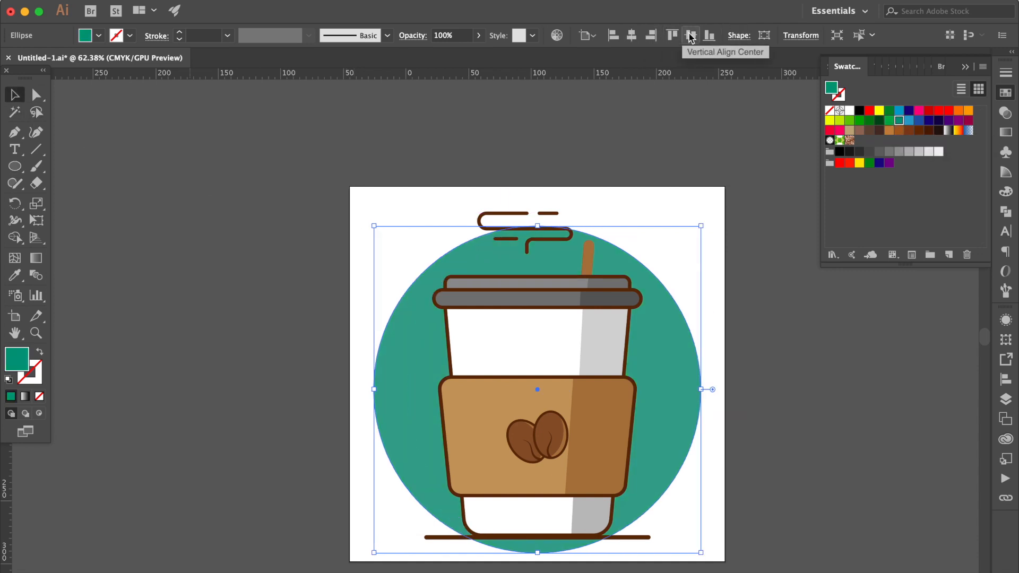
left_click(689, 35)
left_click(654, 182)
Scale all artwork except the circle down slightly toward the cup's base, and move the stir stick up a little
key("super+a")
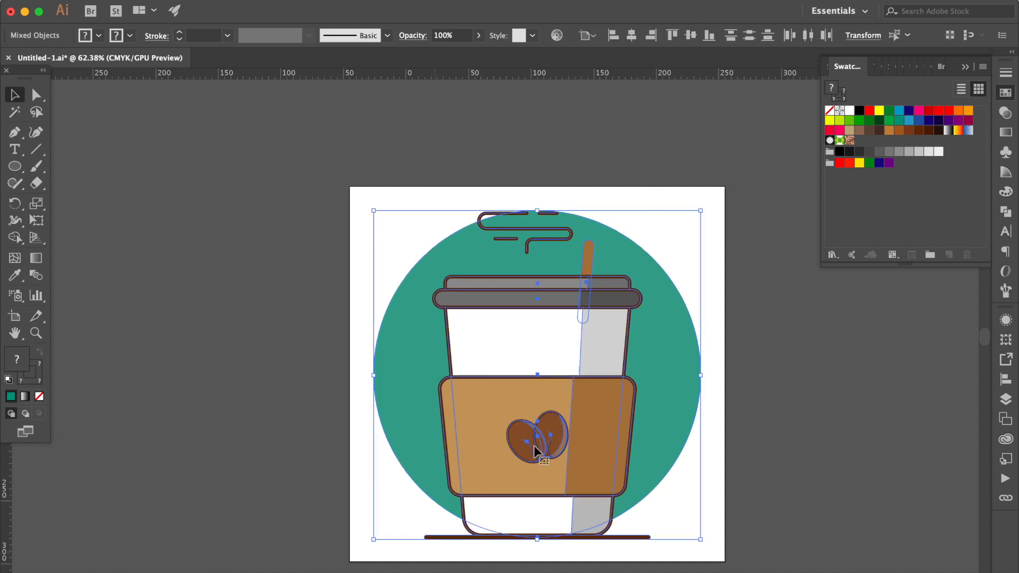
left_click(678, 332, "shift")
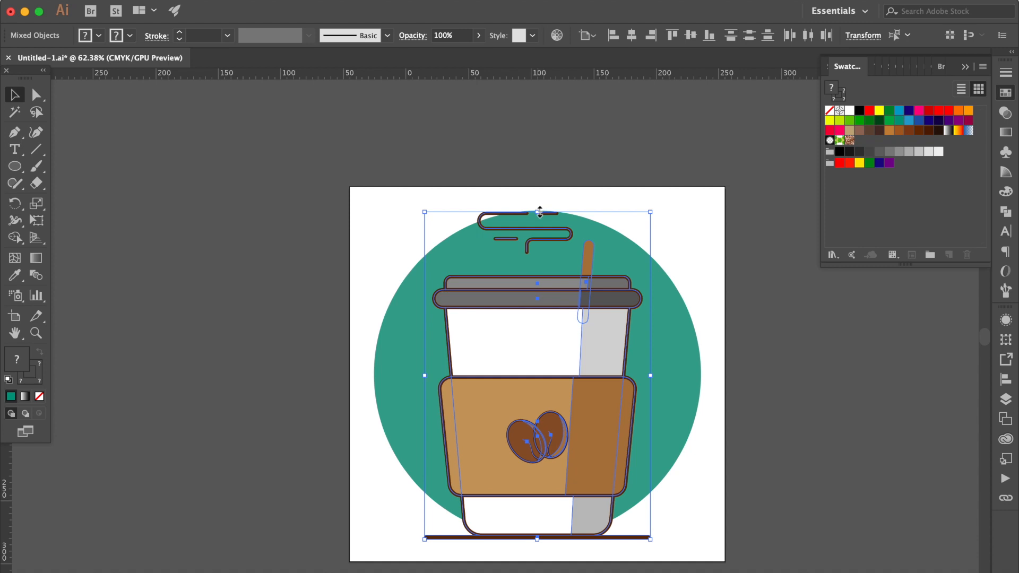
left_click_drag(540, 212, 539, 229)
left_click(619, 151)
left_click_drag(592, 263, 591, 253)
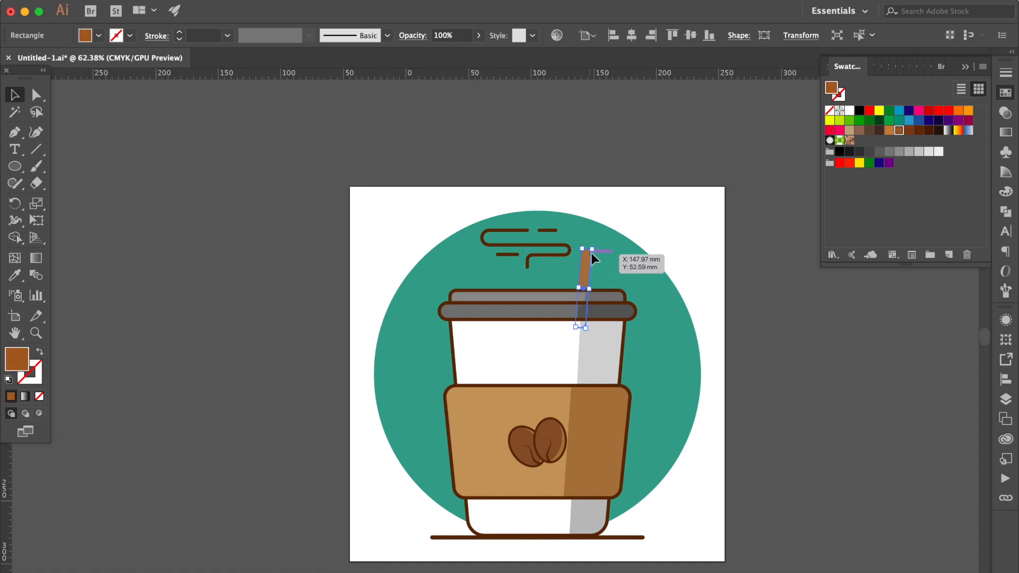
left_click(615, 142)
Draw a rectangle covering the whole artboard, fill it with a light blue swatch, and place it behind all the artwork
left_click(11, 171)
left_click_drag(11, 171, 79, 164)
left_click_drag(349, 185, 724, 562)
left_click(1006, 95)
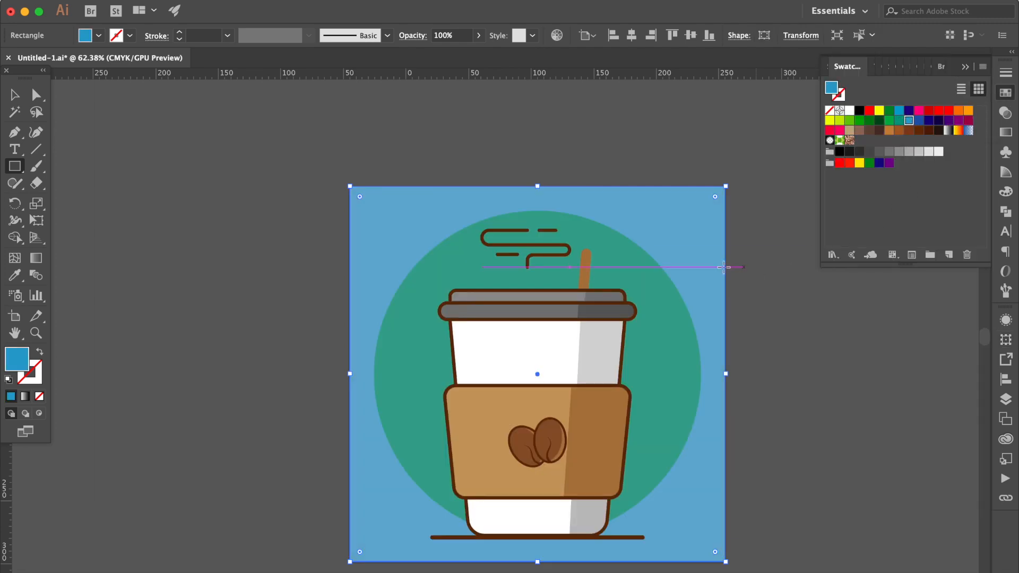
Change the circle's fill to a lighter turquoise with C=65, M=0, Y=21 and K=0
left_click(673, 336, "super")
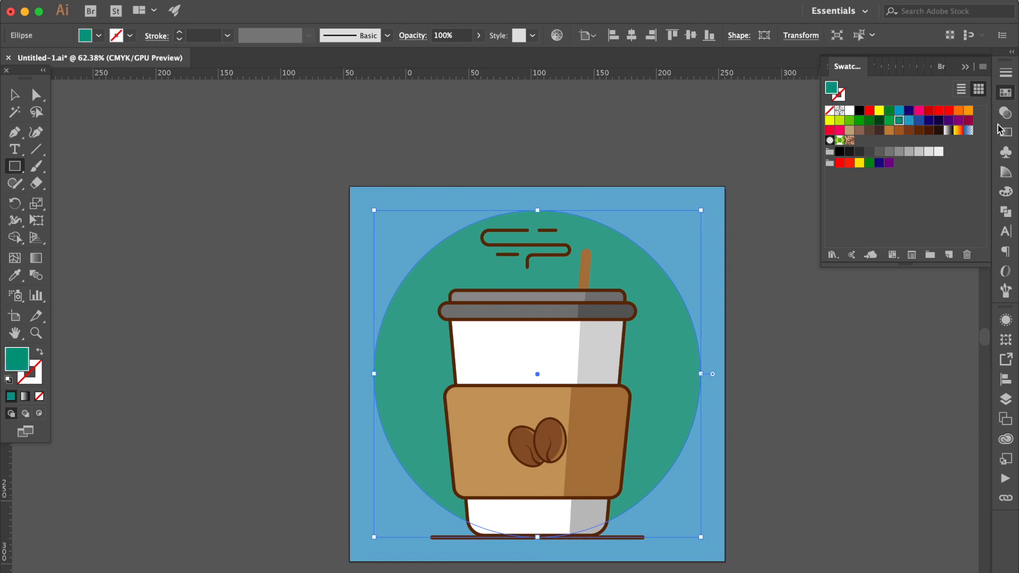
left_click(1007, 193)
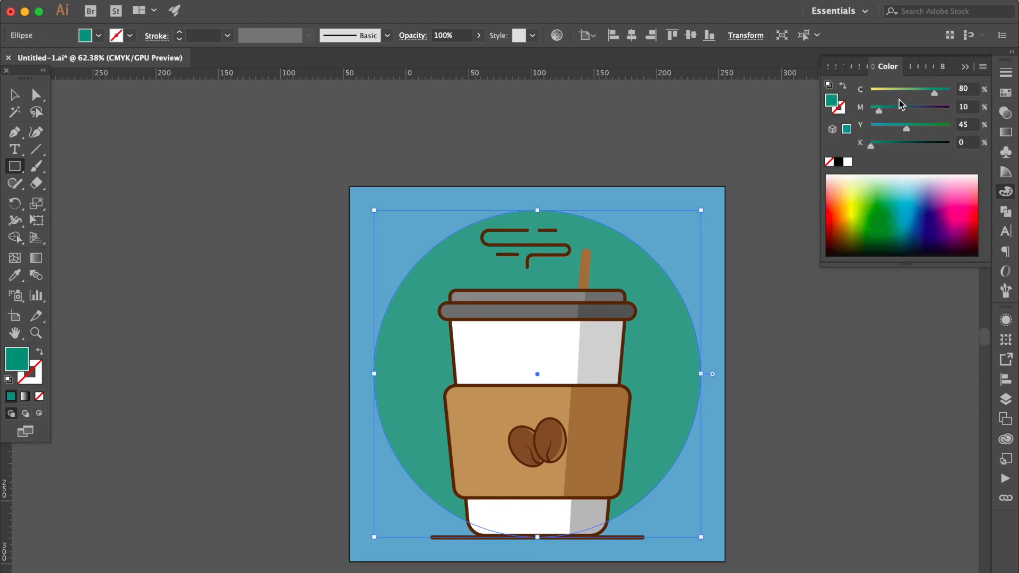
left_click_drag(937, 95, 925, 96)
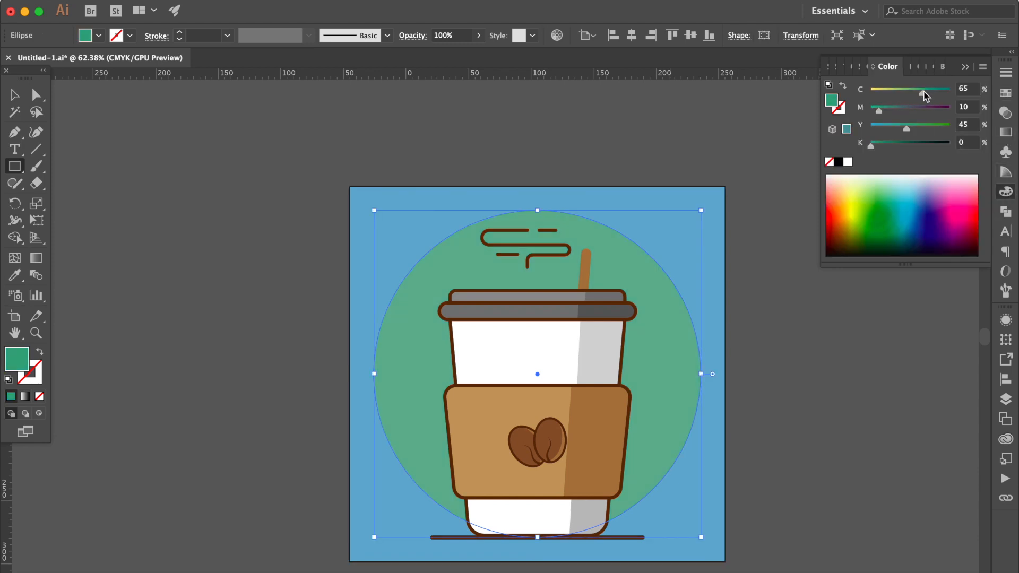
left_click_drag(880, 112, 888, 131)
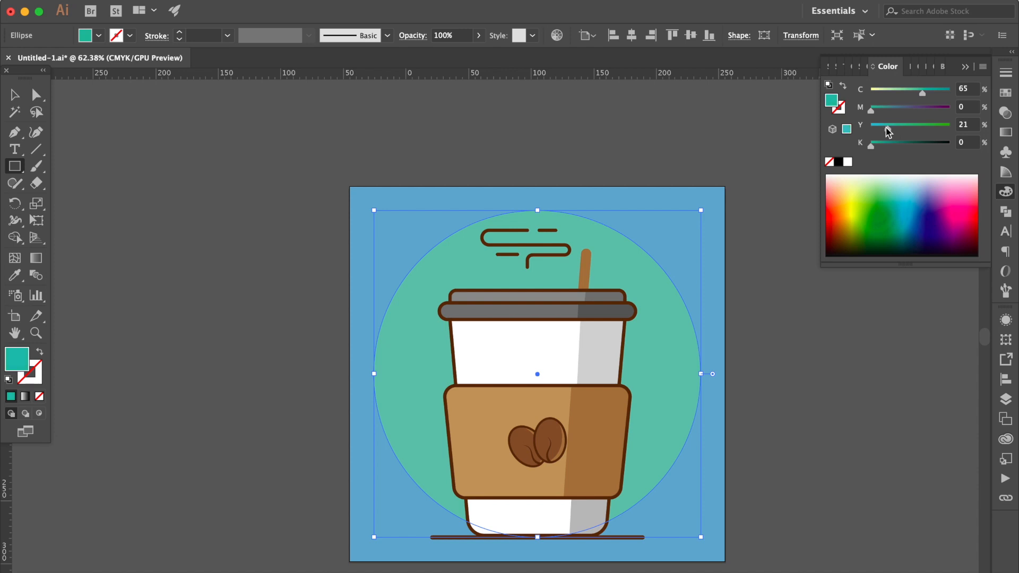
key("v")
left_click(187, 218)
key("super+equal")
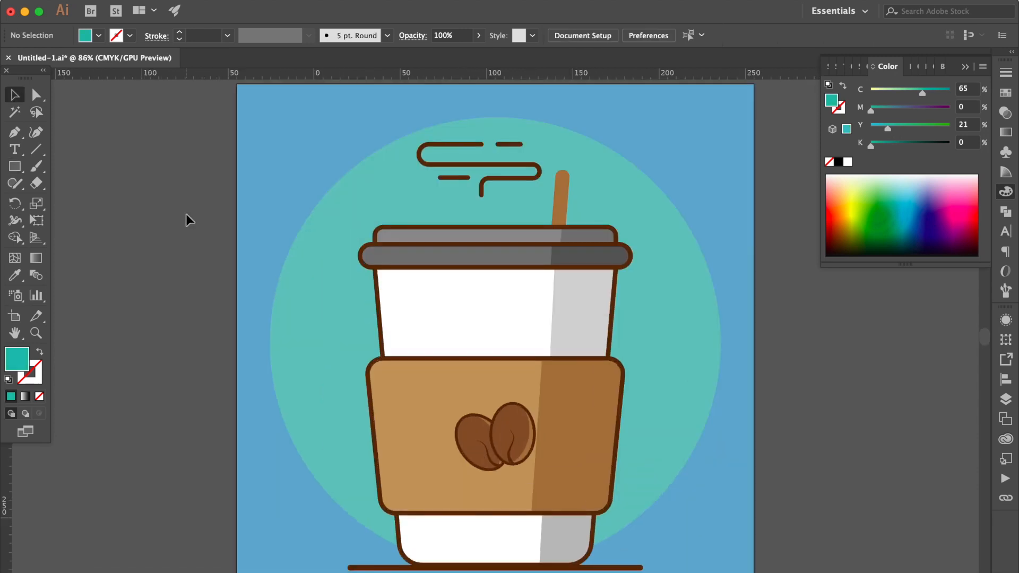